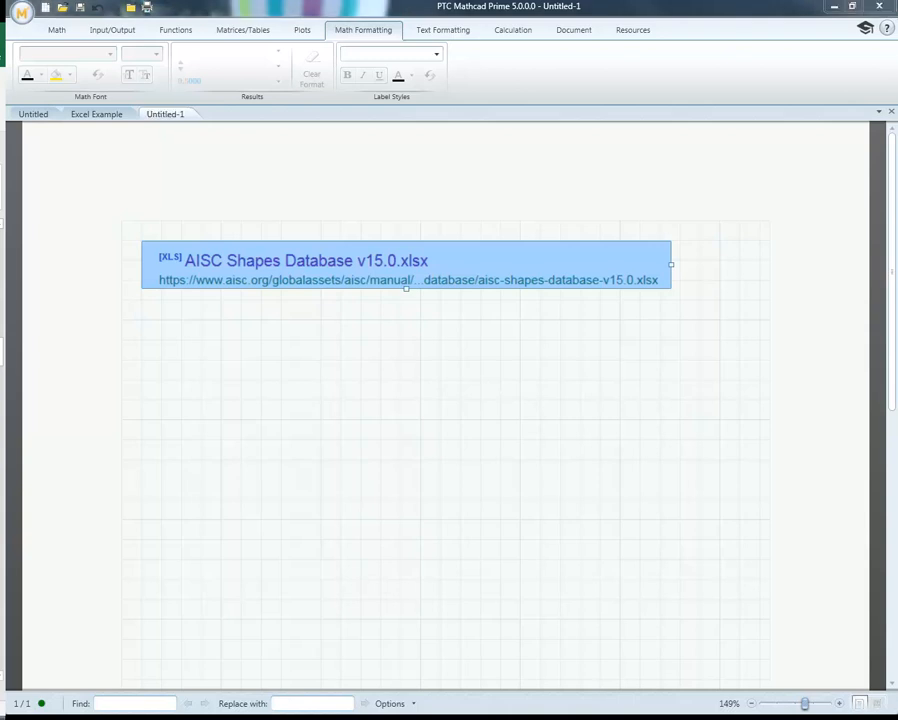
Step: Switch to the STEELDATrev workbook in Excel and examine its section property columns, then return to the Mathcad worksheet
{"action": "left_click_drag", "start_coordinate": [0, 86], "coordinate": [475, 34]}
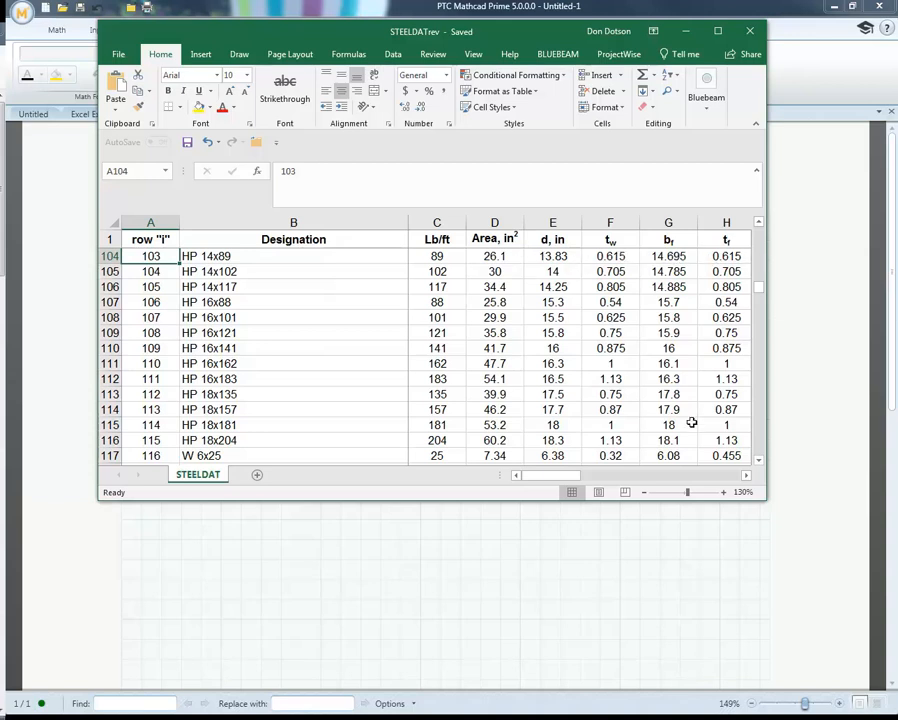
{"action": "left_click", "coordinate": [746, 476]}
{"action": "left_click", "coordinate": [746, 476]}
{"action": "left_click", "coordinate": [746, 476]}
{"action": "left_click", "coordinate": [746, 476]}
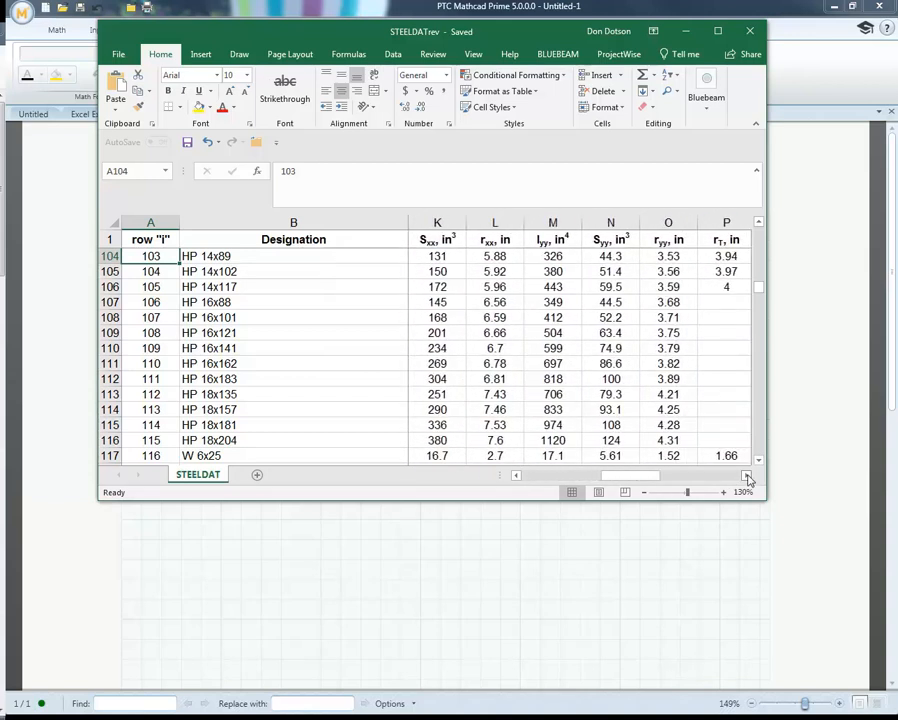
{"action": "left_click_drag", "start_coordinate": [496, 31], "coordinate": [0, 32]}
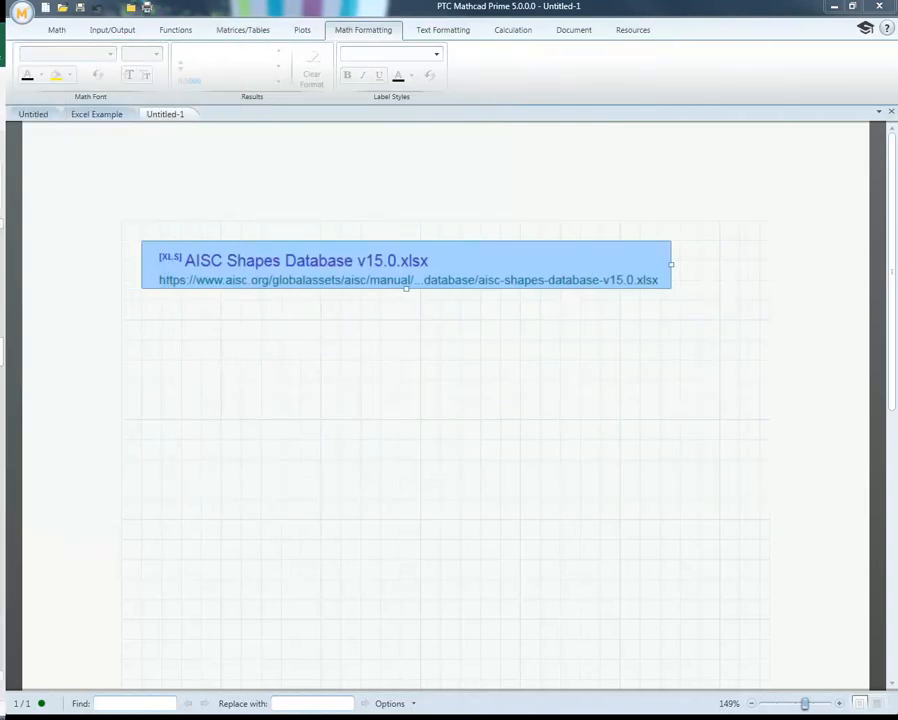
Step: Below the link image, define Table with READEXCEL from STEELDATrev.xlsx in the MathCAD folder, using range STEELDAT!A1:X418
{"action": "left_click", "coordinate": [141, 321]}
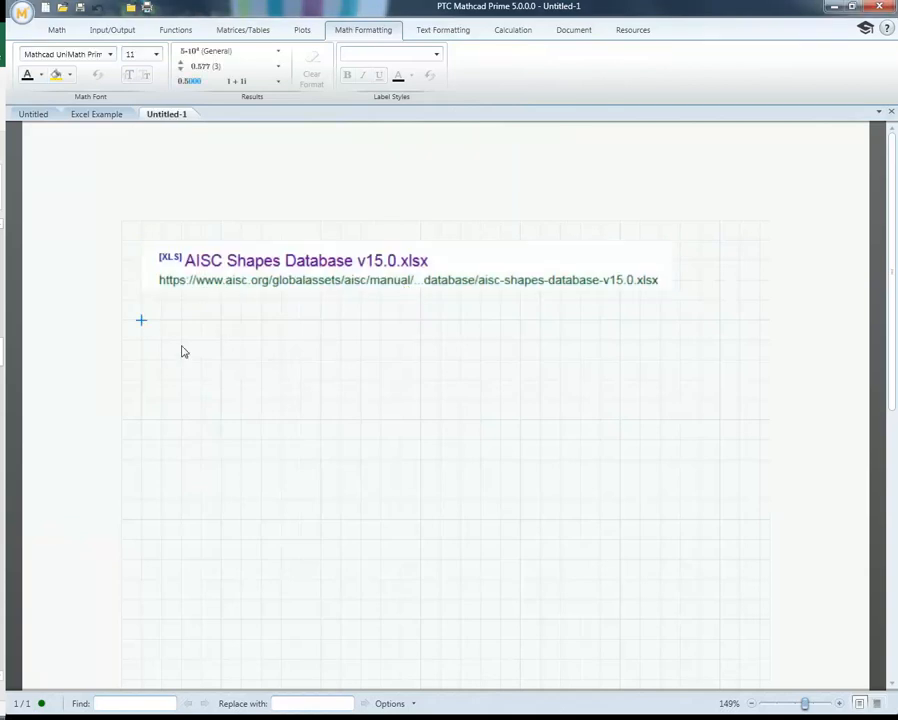
{"action": "type", "text": "Table "}
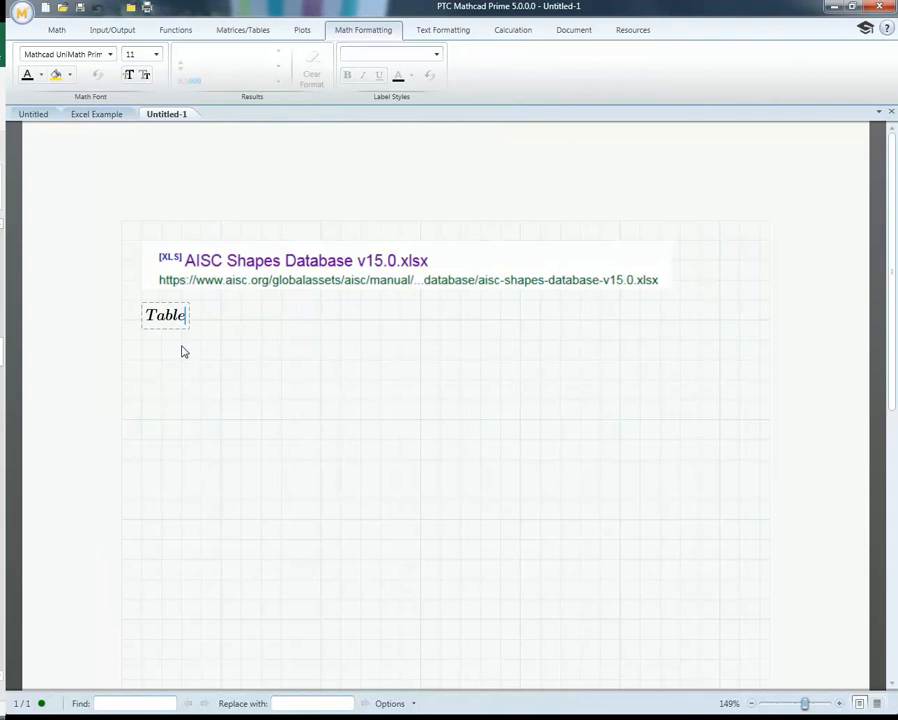
{"action": "type", "text": ":="}
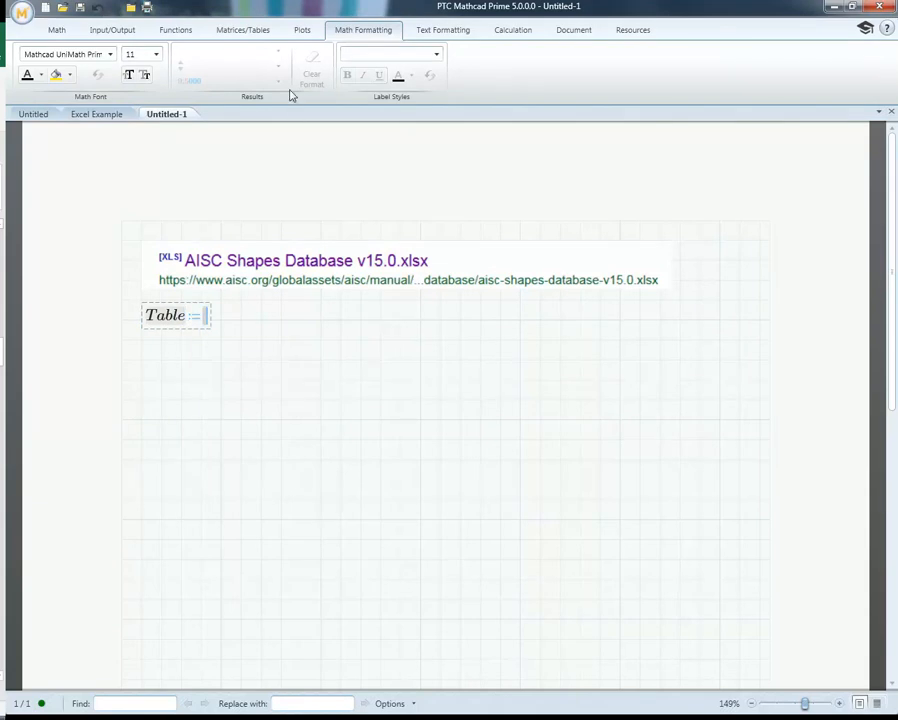
{"action": "left_click", "coordinate": [114, 31]}
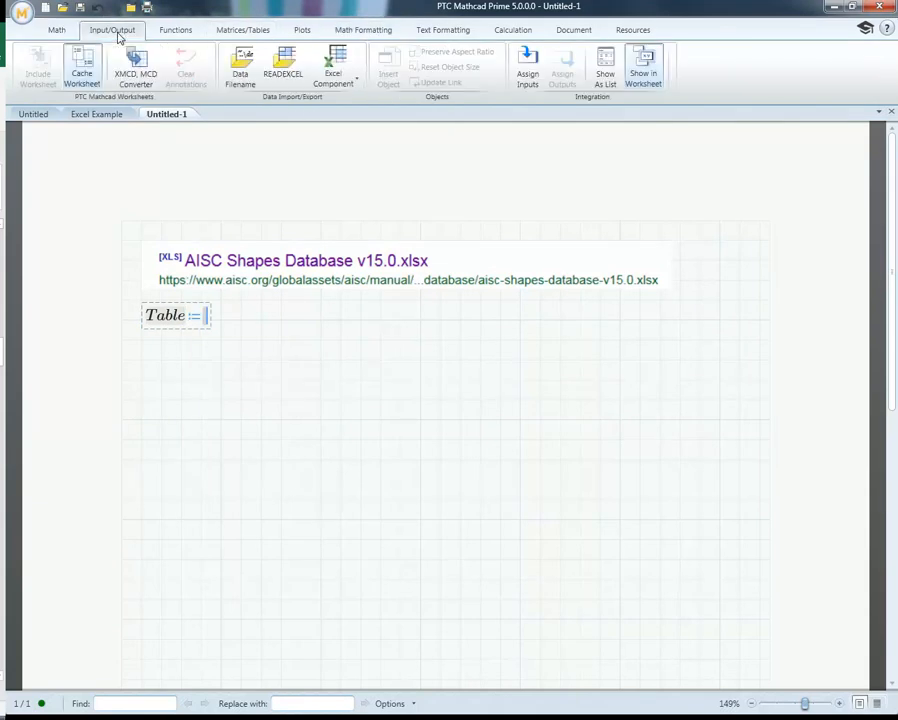
{"action": "left_click", "coordinate": [285, 70]}
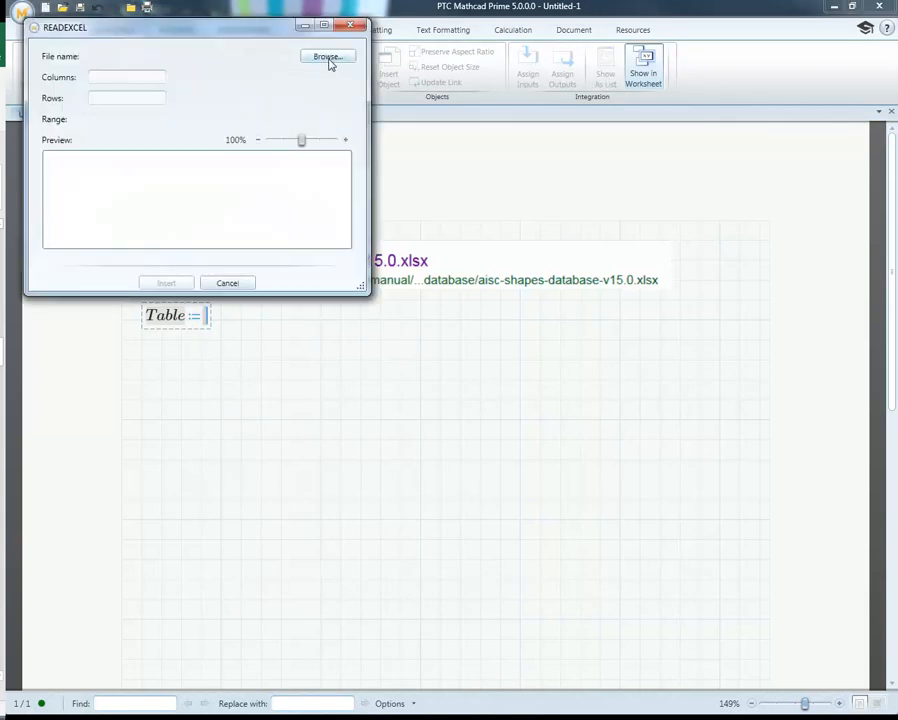
{"action": "left_click", "coordinate": [328, 57]}
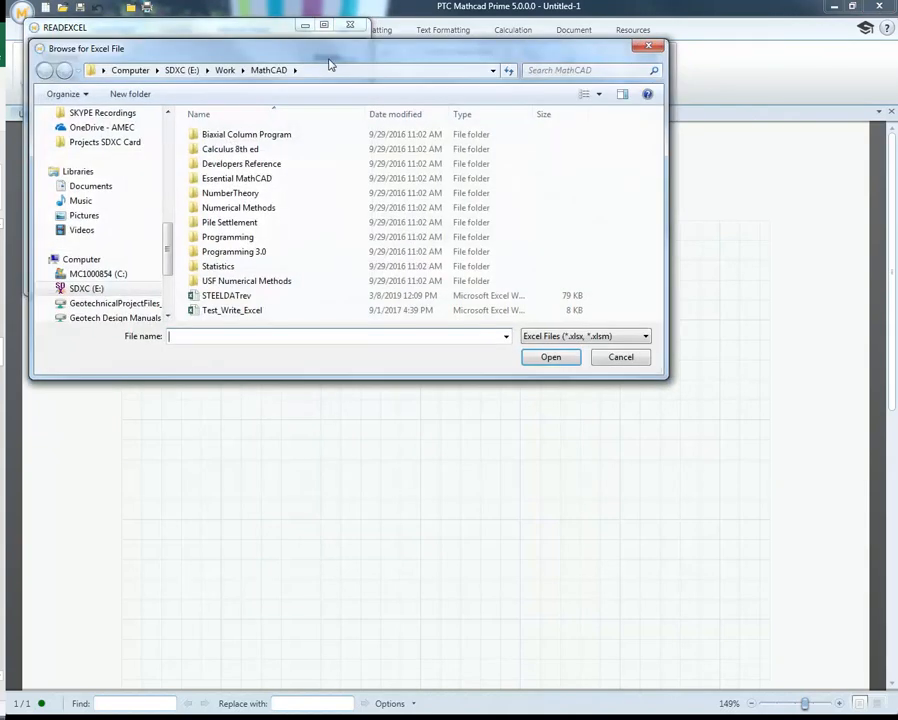
{"action": "left_click", "coordinate": [239, 298]}
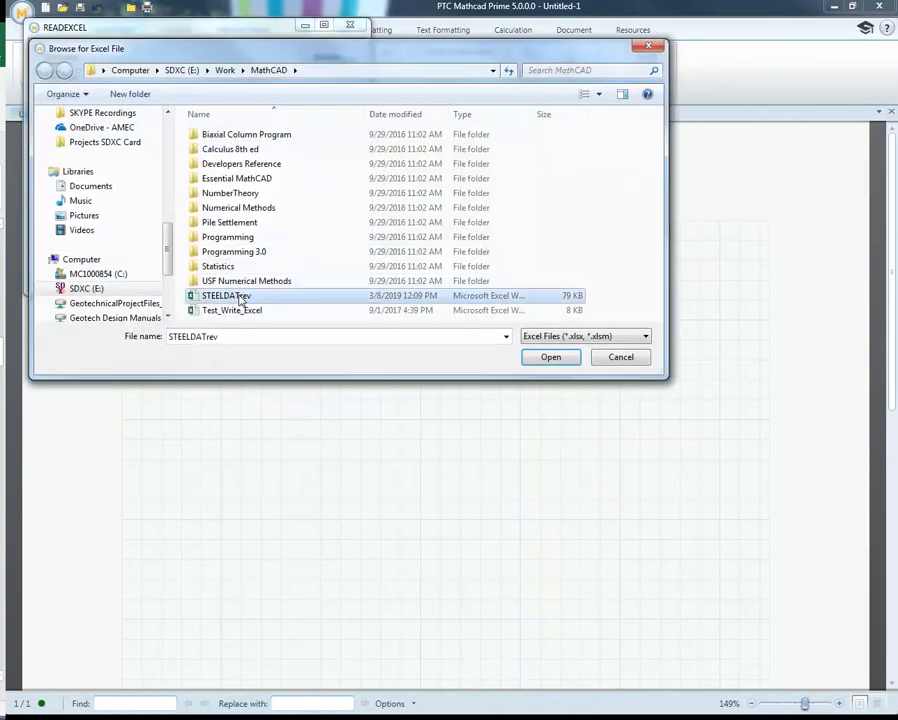
{"action": "left_click", "coordinate": [548, 359]}
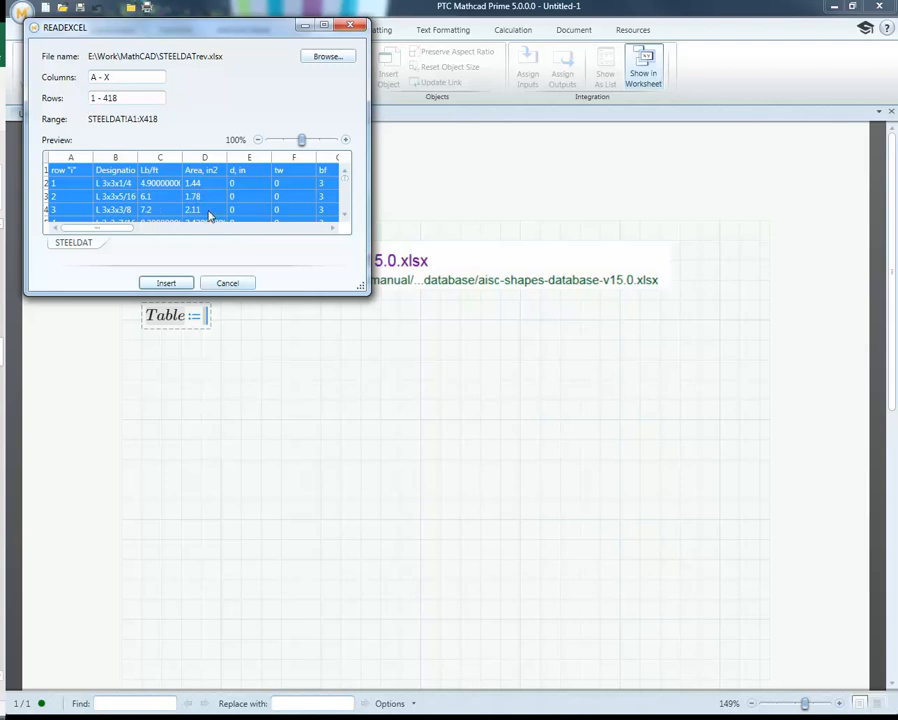
{"action": "left_click", "coordinate": [166, 283]}
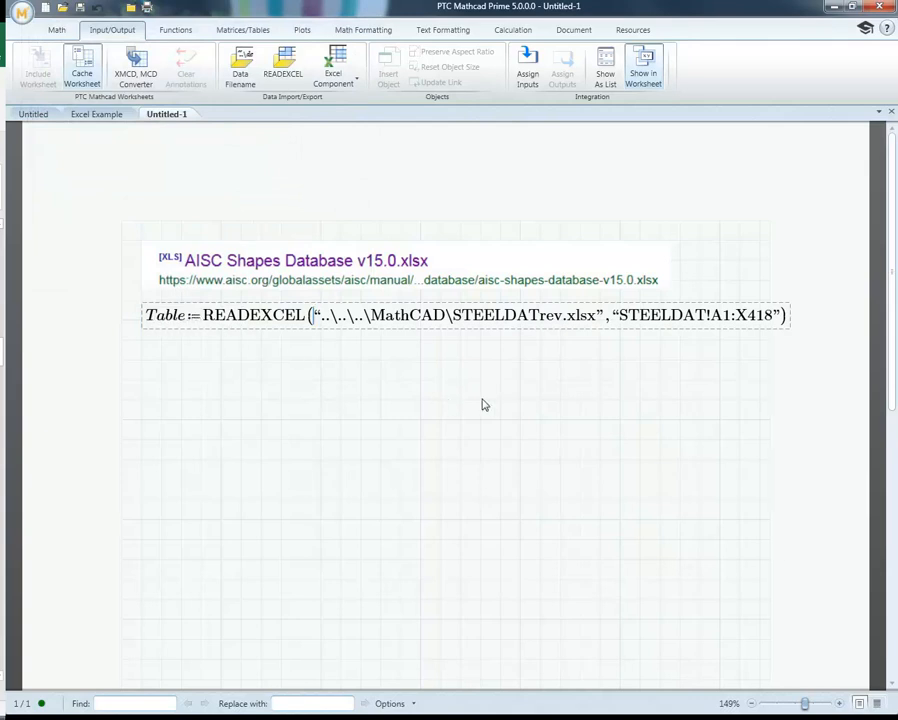
Step: Shift the Table definition one grid square left so it starts at the page margin
{"action": "left_click", "coordinate": [401, 338]}
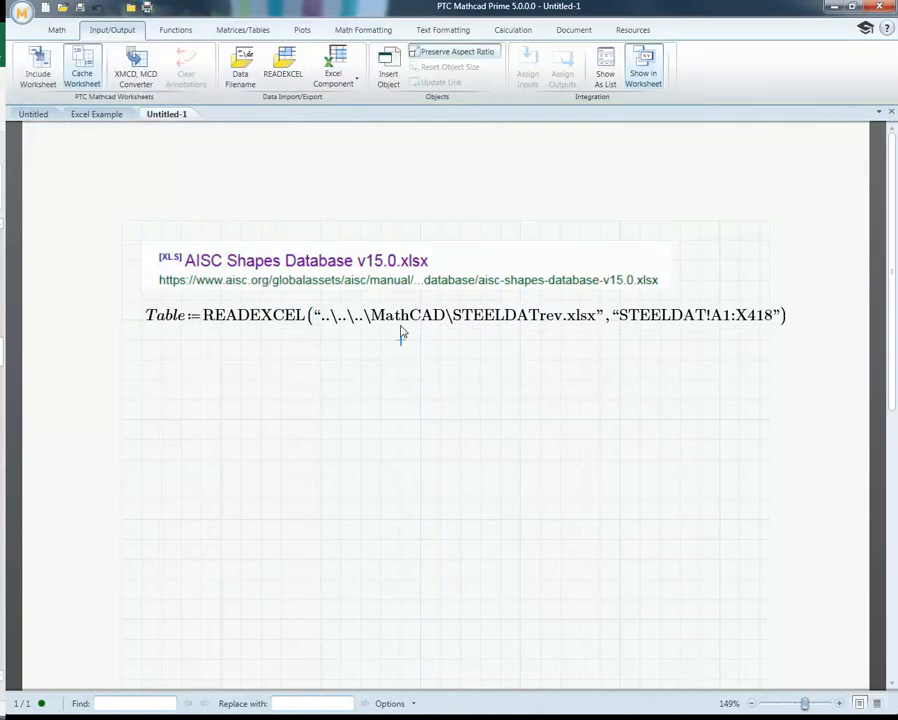
{"action": "left_click", "coordinate": [409, 317]}
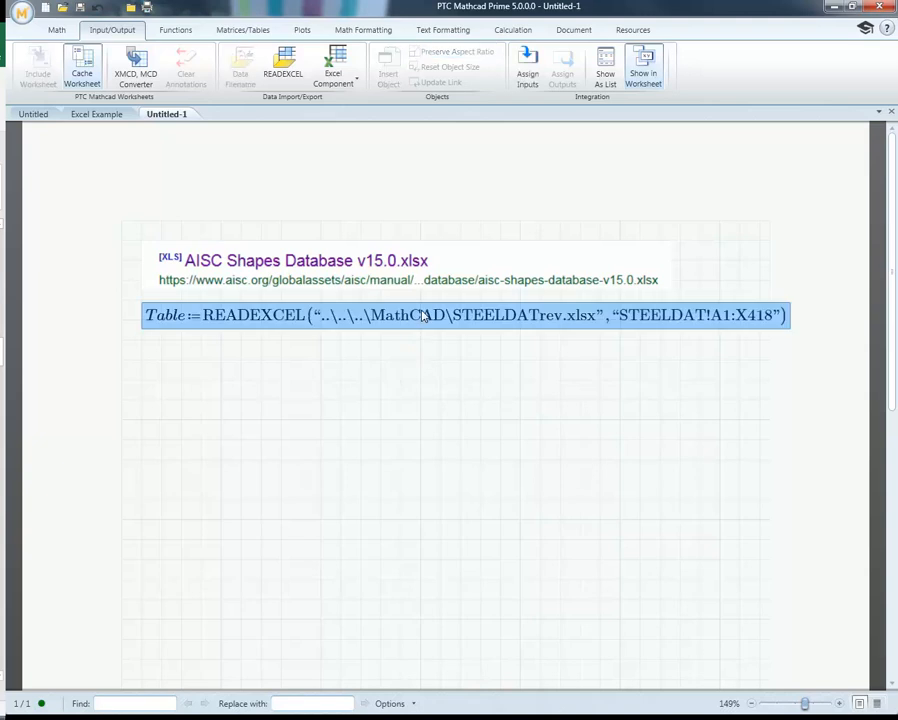
{"action": "left_click", "coordinate": [461, 380]}
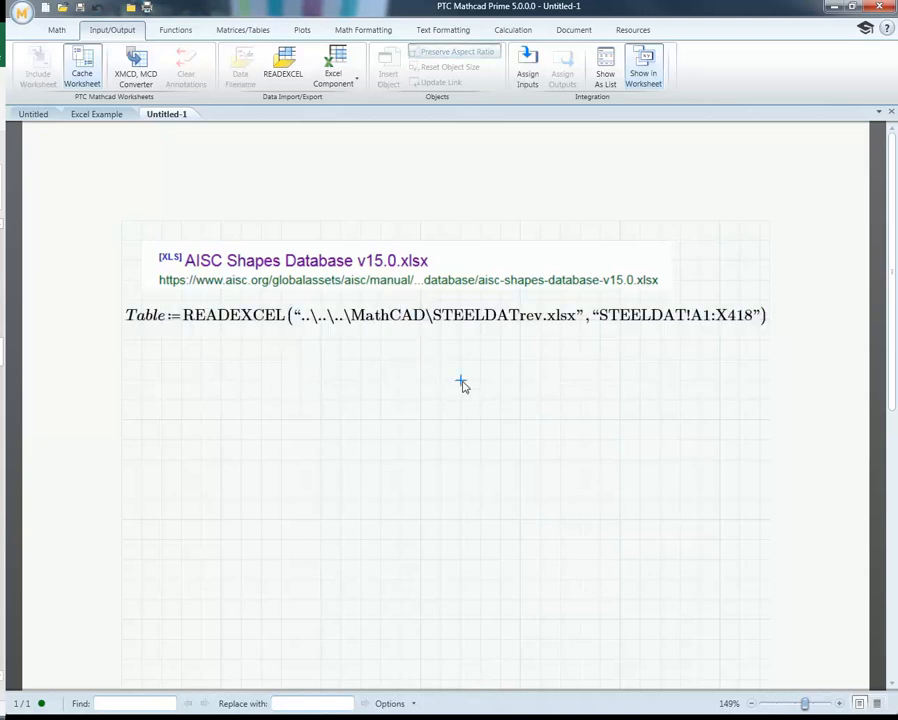
Step: Set the math font size of the Table definition to 10
{"action": "left_click", "coordinate": [185, 318]}
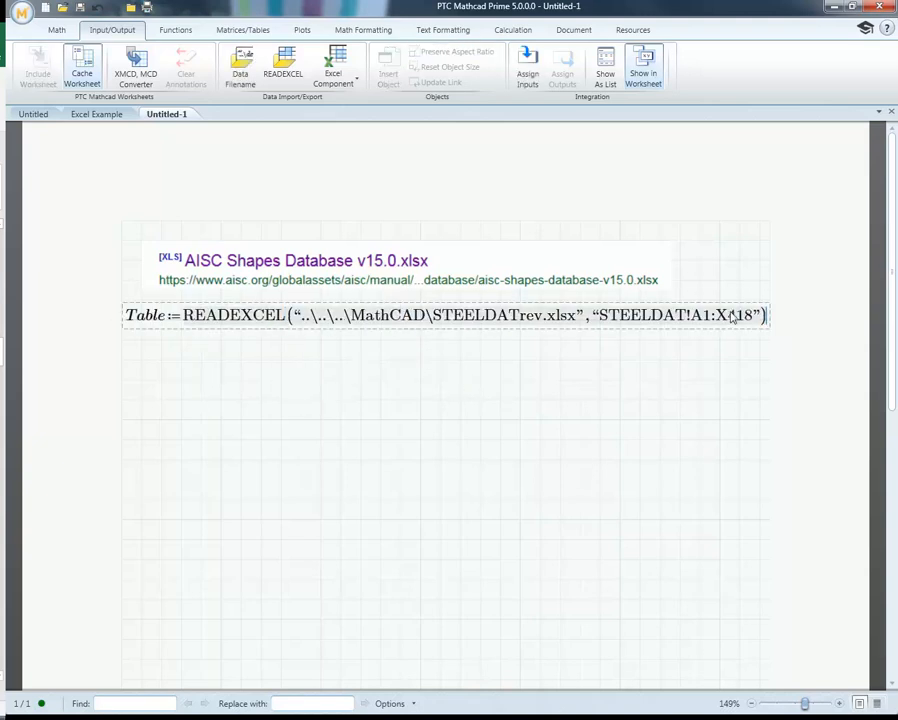
{"action": "left_click", "coordinate": [370, 31]}
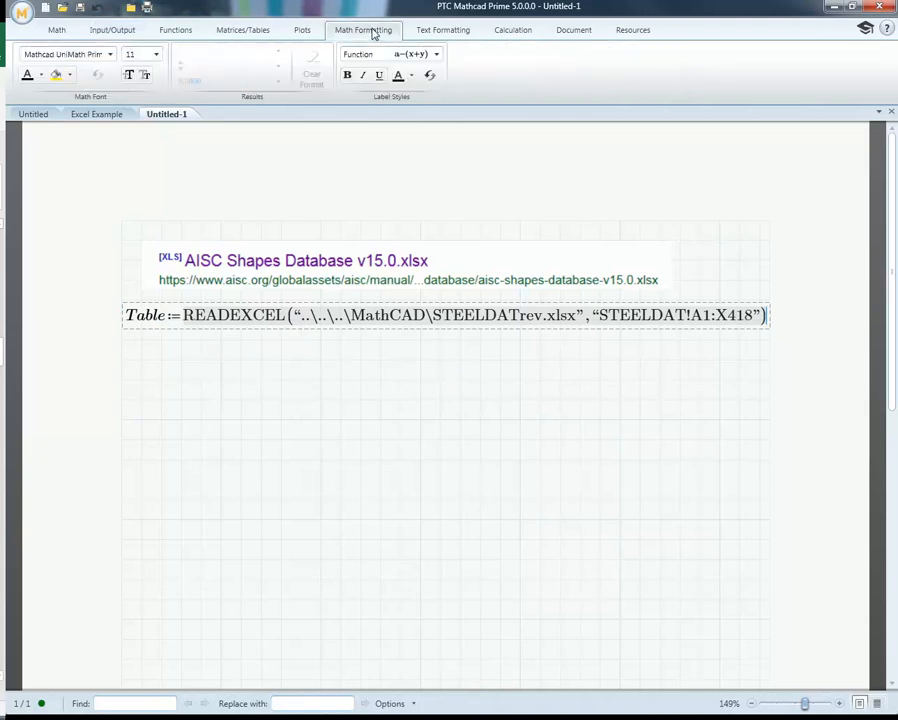
{"action": "left_click", "coordinate": [157, 56]}
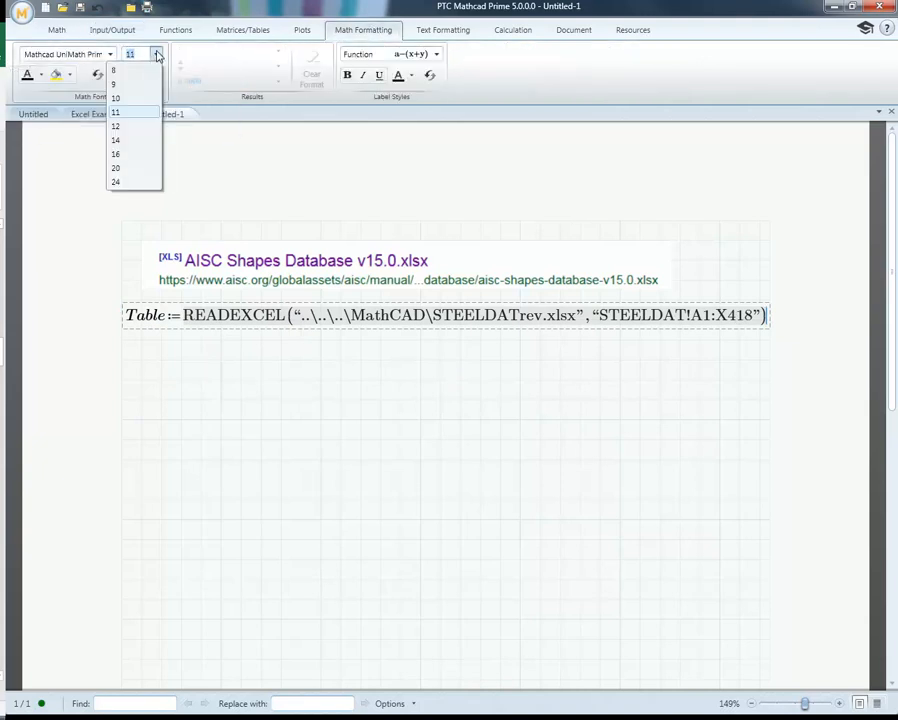
{"action": "left_click", "coordinate": [117, 97]}
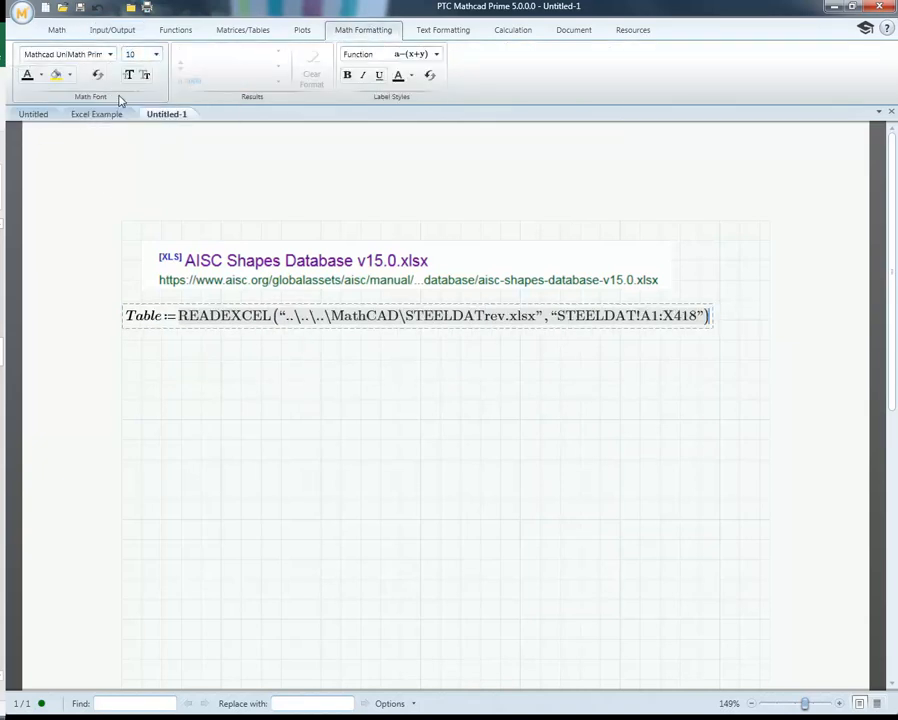
{"action": "left_click", "coordinate": [125, 367]}
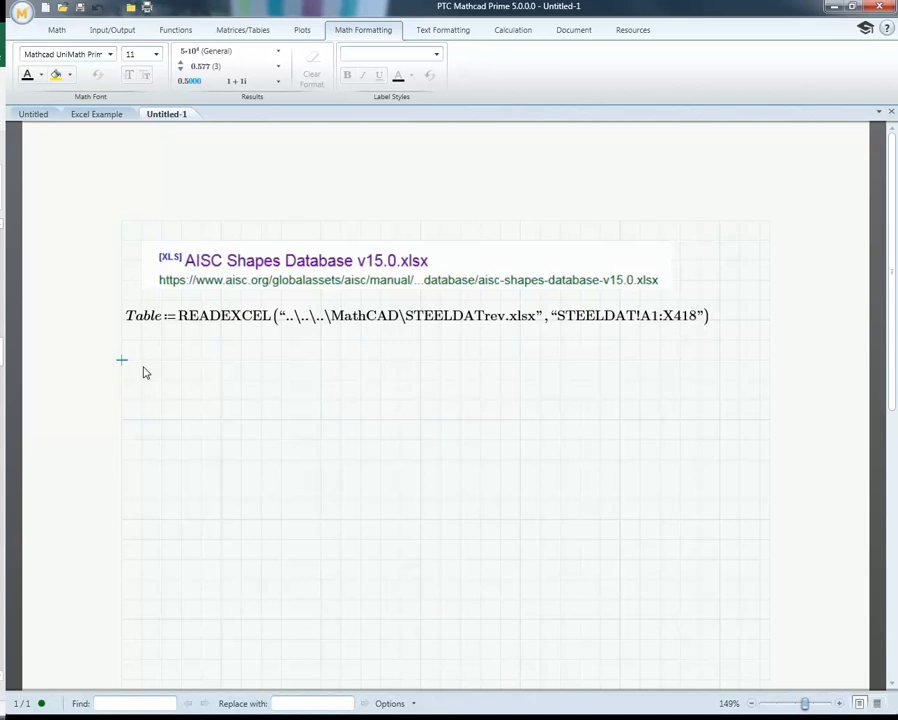
Step: Below the Table definition, define Section as the Table element with matrix indices i,1
{"action": "left_click", "coordinate": [144, 369]}
{"action": "type", "text": "Section:"}
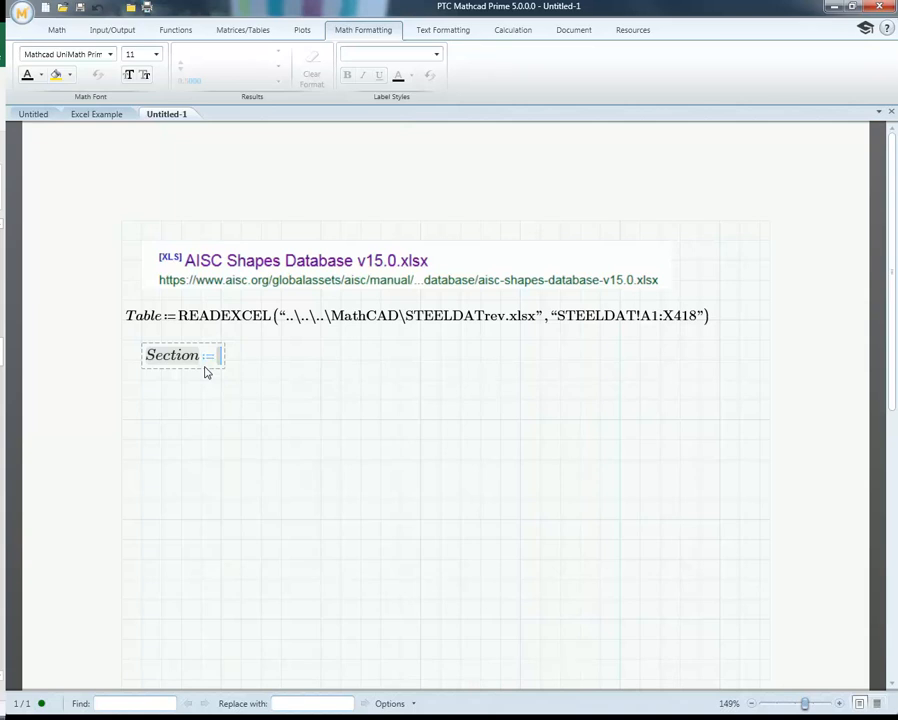
{"action": "type", "text": "Table"}
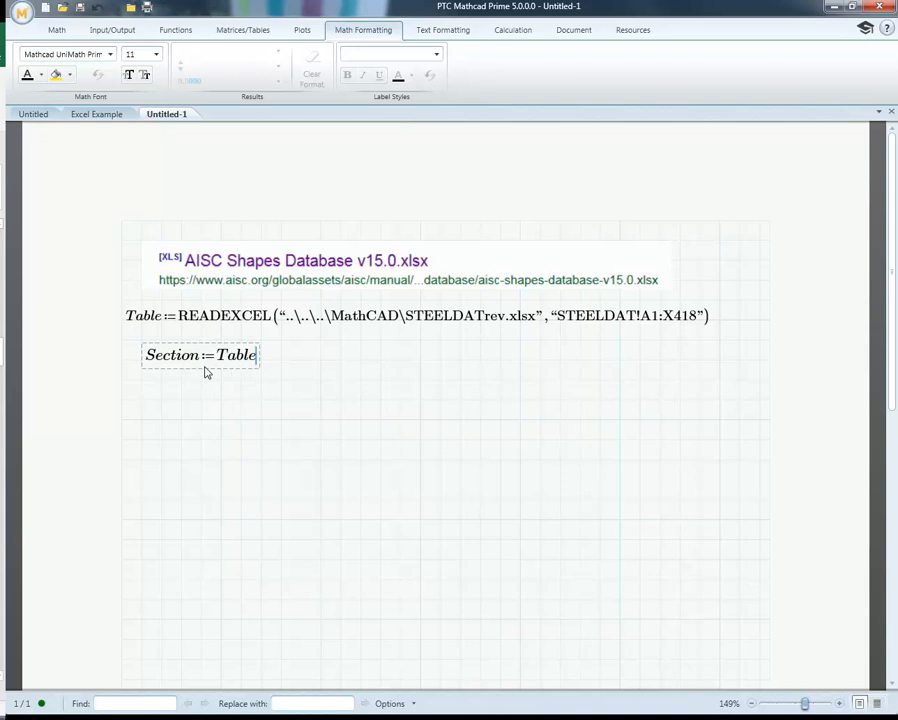
{"action": "type", "text": "["}
{"action": "type", "text": "i,"}
{"action": "type", "text": "1"}
Step: Move the Section definition down two grid squares to leave space beneath the Table definition
{"action": "left_click", "coordinate": [239, 413]}
{"action": "left_click_drag", "start_coordinate": [318, 419], "coordinate": [221, 359]}
{"action": "key", "text": "Down"}
{"action": "key", "text": "Down"}
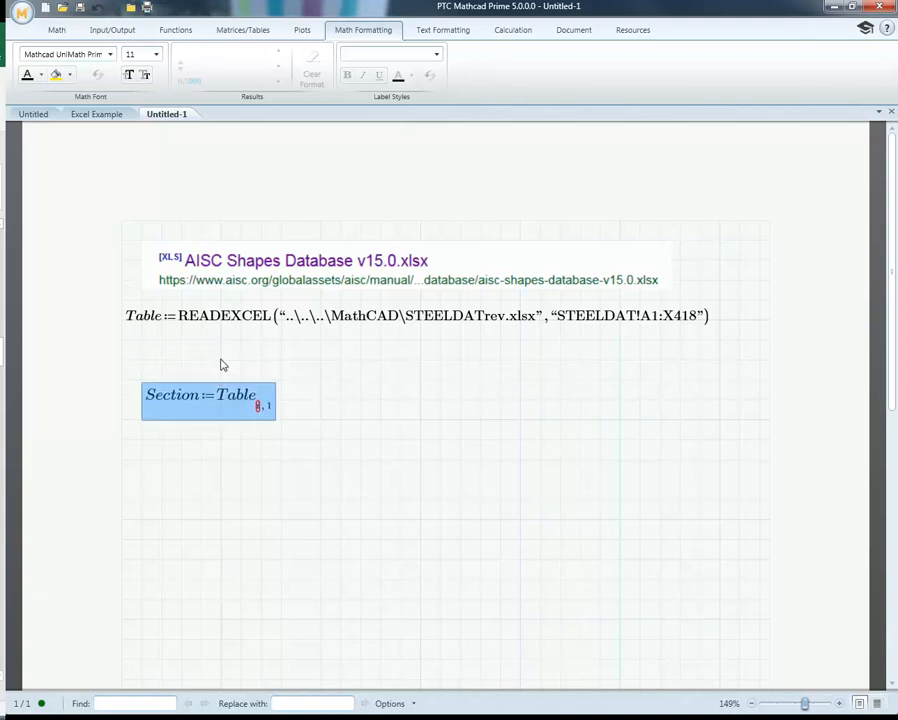
Step: Define the row index i as 112 between the Table and Section definitions
{"action": "left_click", "coordinate": [163, 360]}
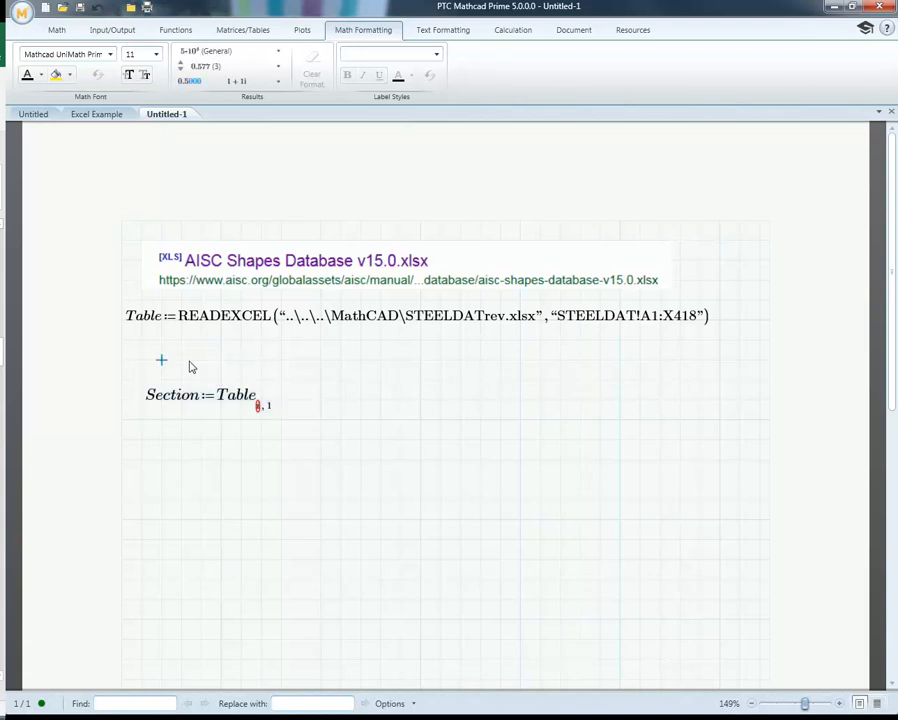
{"action": "type", "text": "i:="}
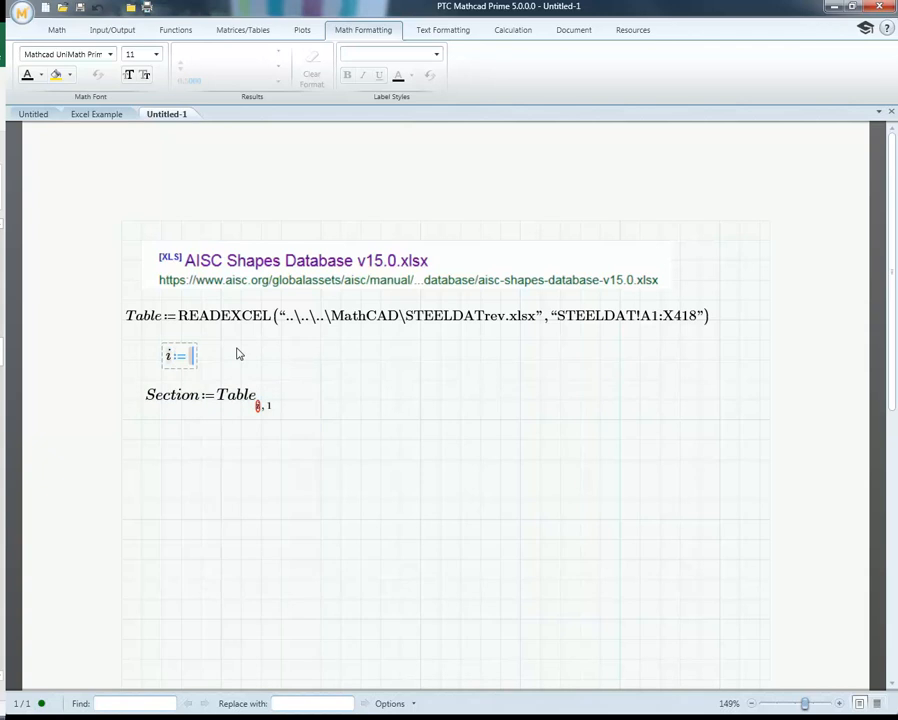
{"action": "type", "text": "112"}
{"action": "left_click", "coordinate": [380, 384]}
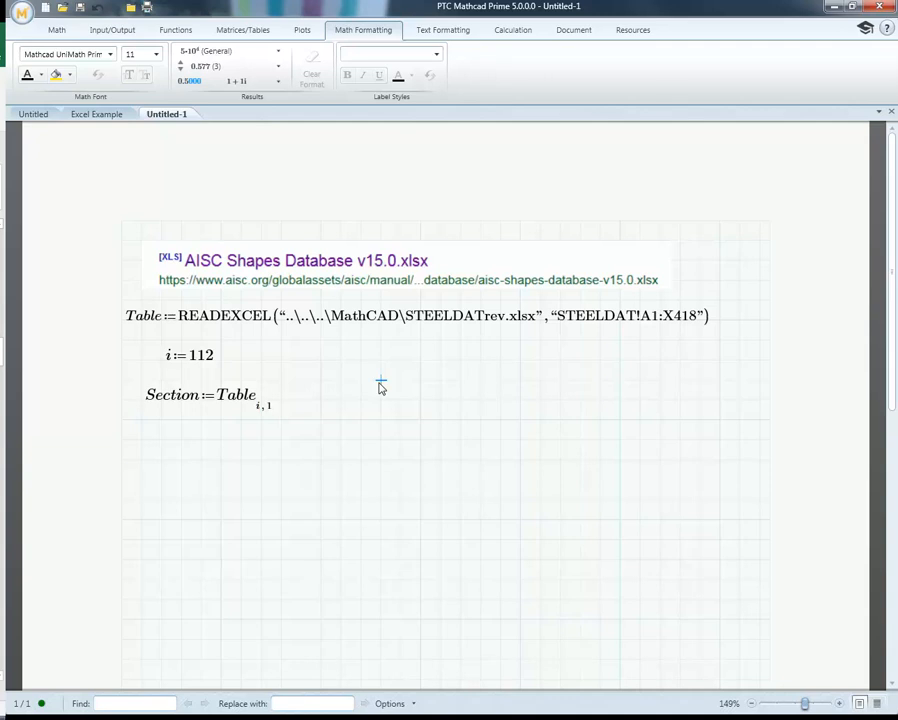
Step: Evaluate the Section definition so its result displays inline
{"action": "left_click", "coordinate": [262, 395]}
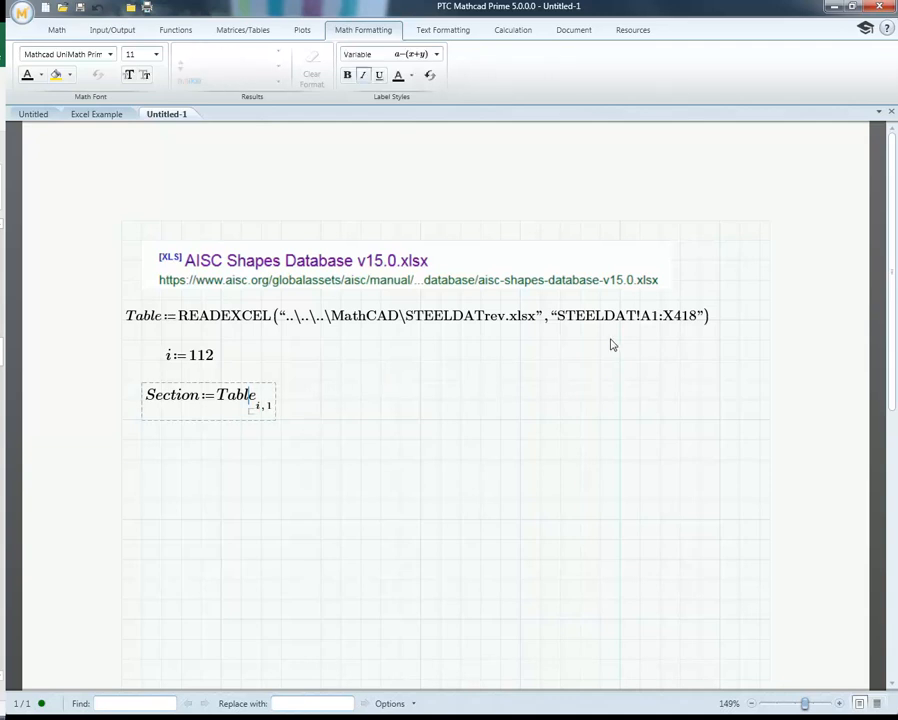
{"action": "type", "text": "=“HP 18x135”"}
{"action": "left_click", "coordinate": [500, 400]}
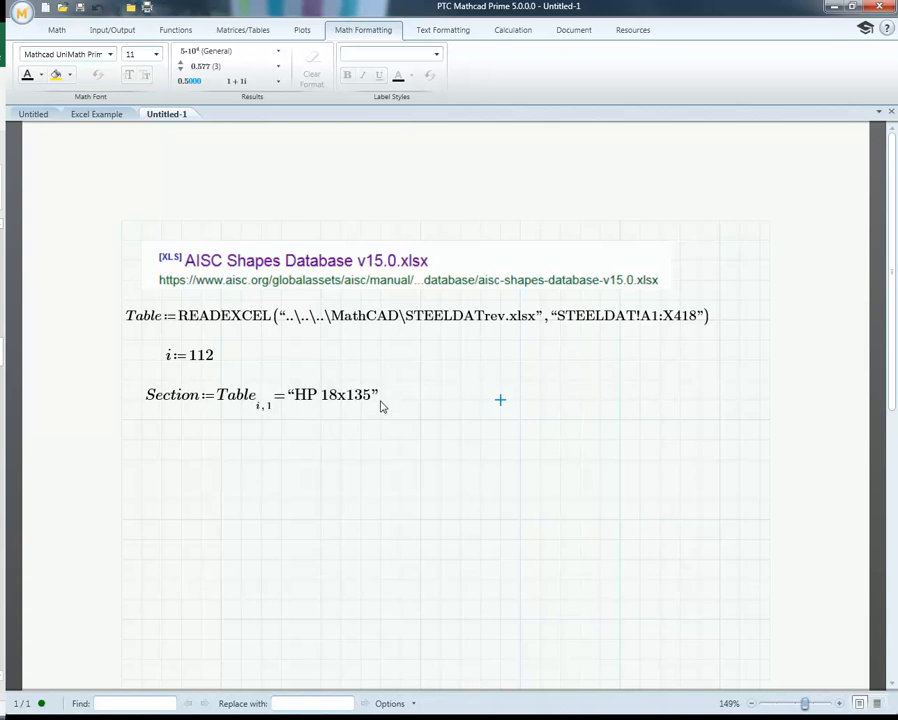
Step: Begin a definition of w below Section, entering Table on its right-hand side
{"action": "scroll", "coordinate": [378, 400], "scroll_direction": "down", "scroll_amount": 3}
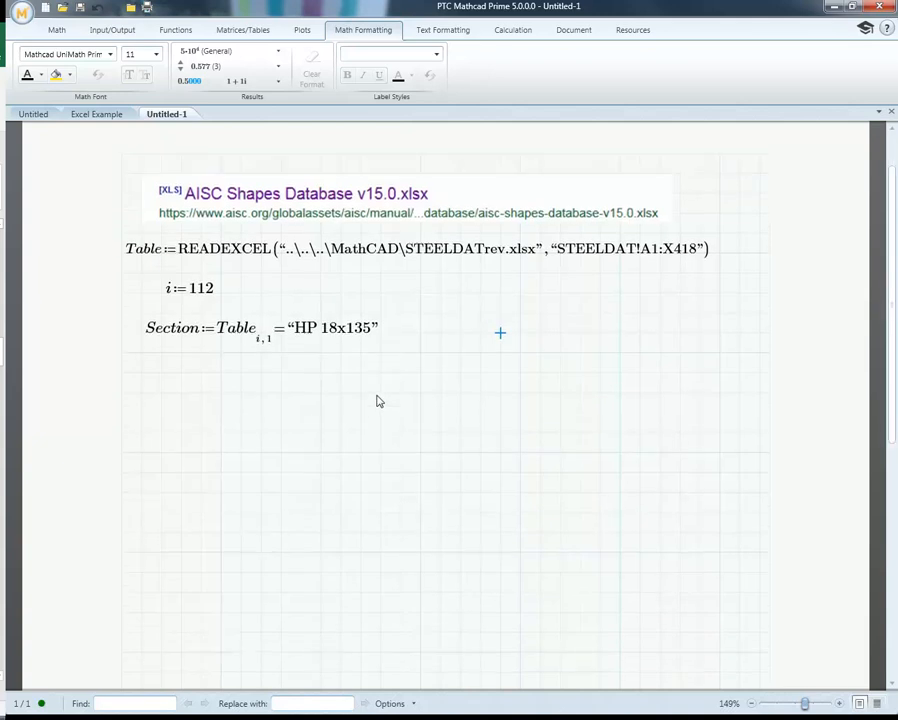
{"action": "left_click", "coordinate": [141, 374]}
{"action": "type", "text": "w:="}
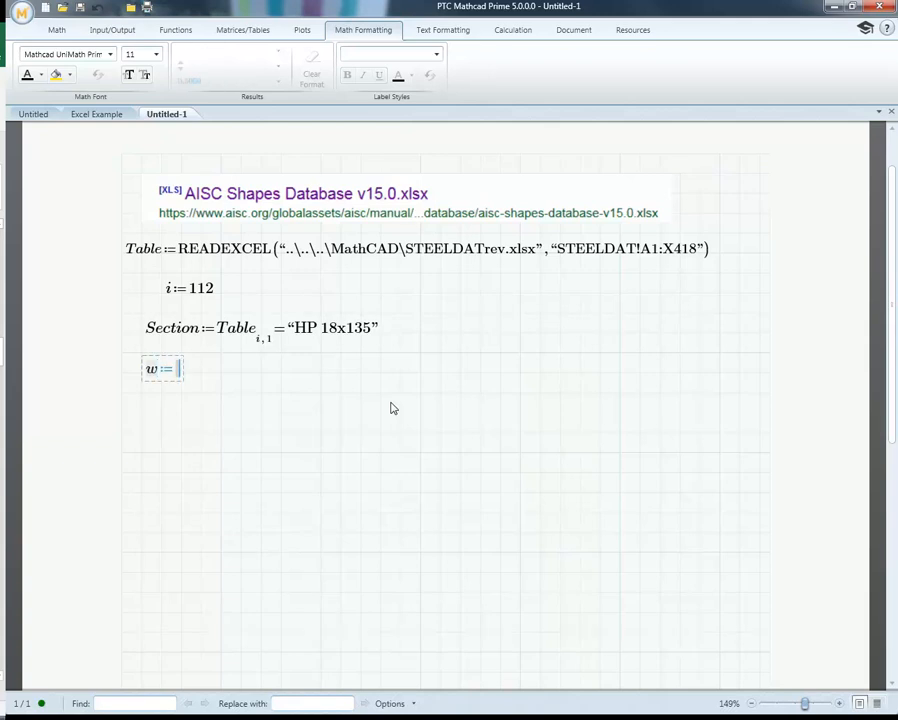
{"action": "type", "text": "Table"}
Step: Switch to the STEELDATrev workbook in Excel and maximize its window
{"action": "left_click_drag", "start_coordinate": [426, 34], "coordinate": [897, 196]}
{"action": "left_click_drag", "start_coordinate": [683, 10], "coordinate": [417, 10]}
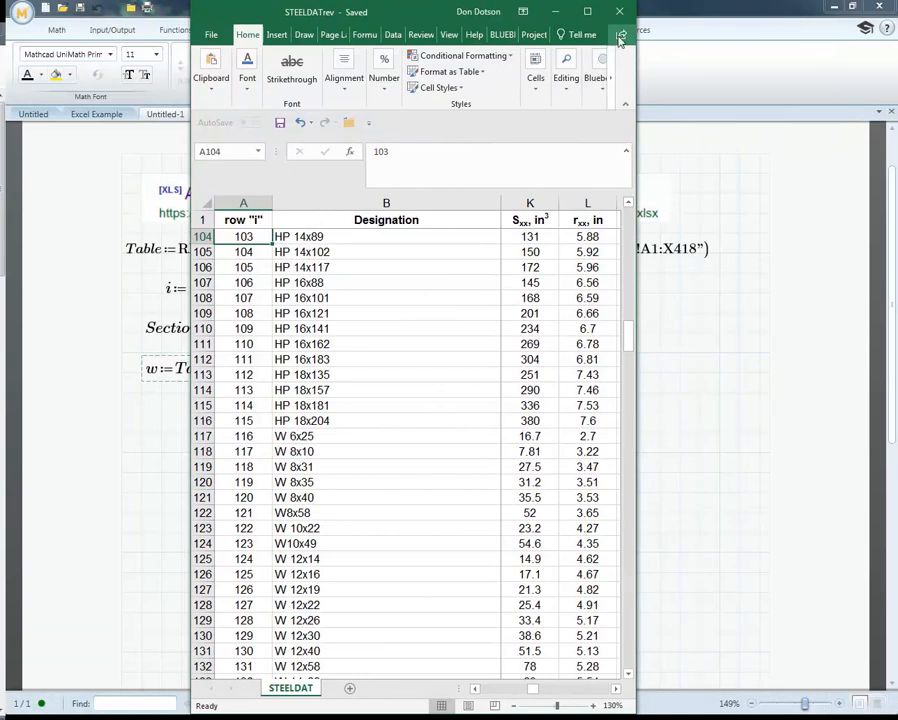
{"action": "double_click", "coordinate": [418, 12]}
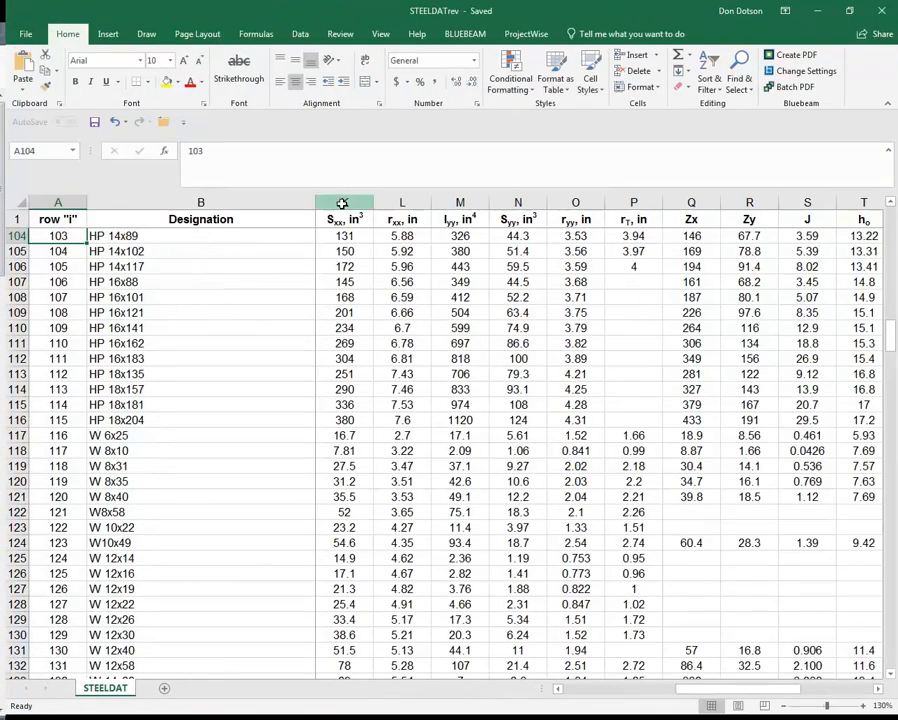
Step: Go back to the first header cell and count across the columns to Lb/ft to determine the weight column's index
{"action": "left_click", "coordinate": [345, 203]}
{"action": "key", "text": "Left"}
{"action": "key", "text": "Left"}
{"action": "key", "text": "Left"}
{"action": "key", "text": "Left"}
{"action": "key", "text": "Left"}
{"action": "key", "text": "Left"}
{"action": "key", "text": "Left"}
{"action": "key", "text": "Left"}
{"action": "key", "text": "Left"}
{"action": "key", "text": "Left"}
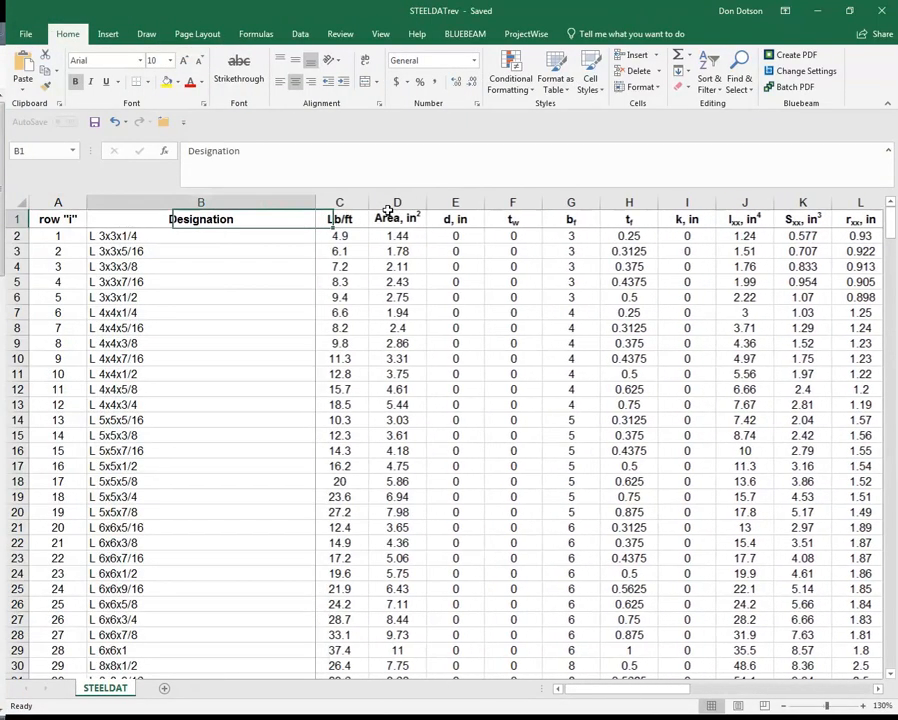
{"action": "key", "text": "Right"}
{"action": "key", "text": "Left"}
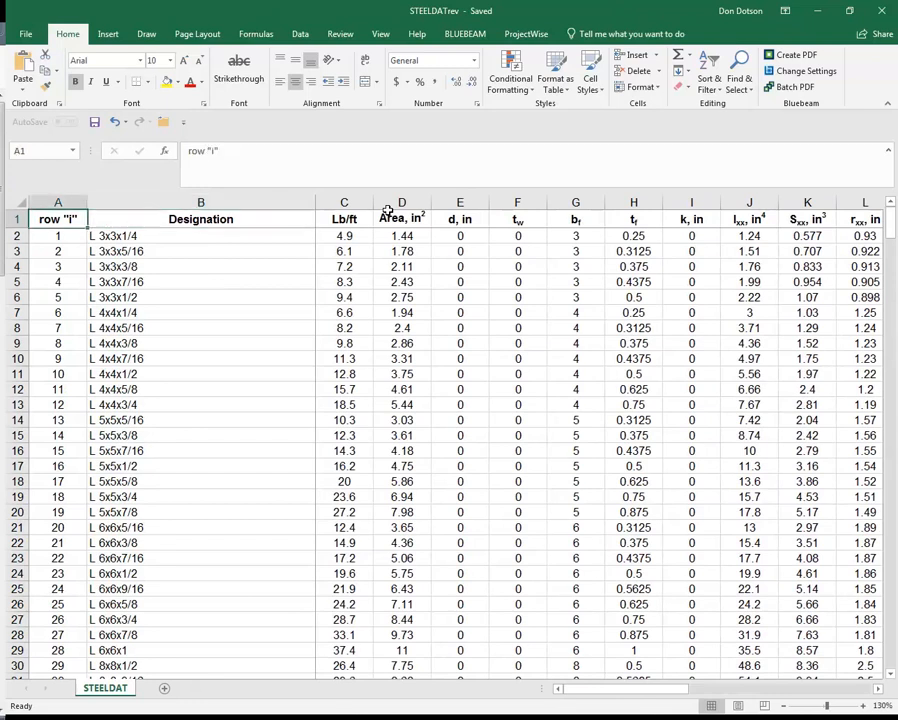
{"action": "key", "text": "Right"}
{"action": "key", "text": "Right"}
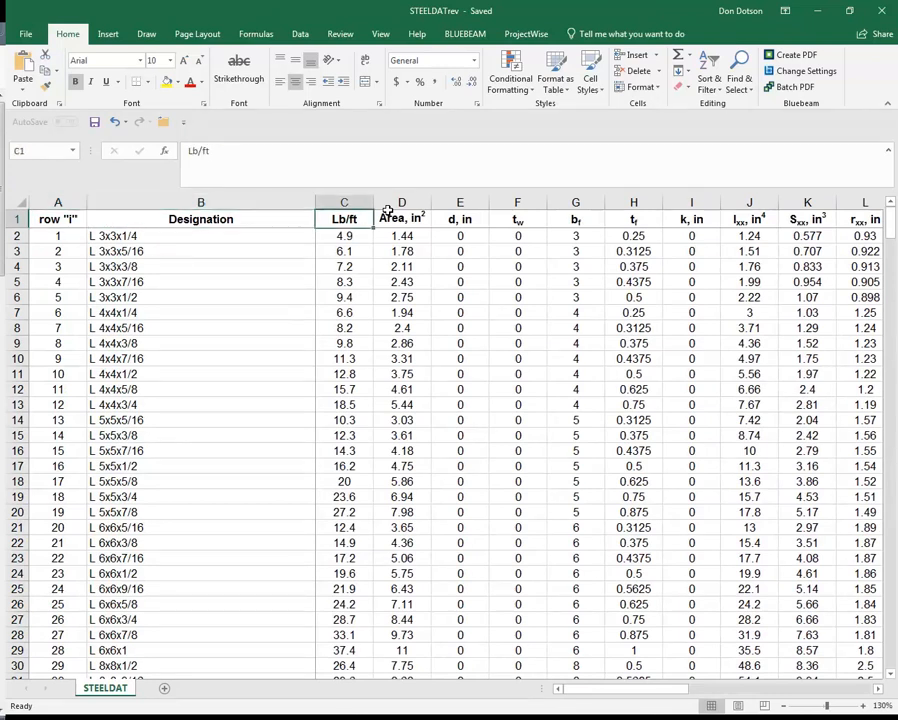
Step: Switch back to the Mathcad worksheet and complete w as Table with subscript i,2, evaluating it inline
{"action": "left_click", "coordinate": [818, 13]}
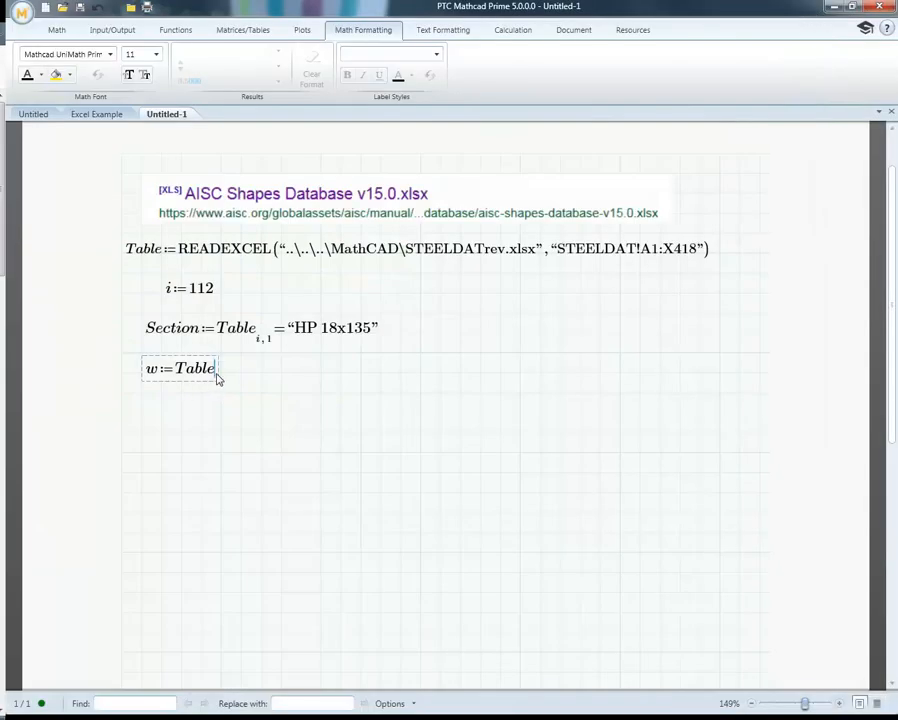
{"action": "type", "text": "["}
{"action": "type", "text": ","}
{"action": "type", "text": "2 "}
{"action": "type", "text": "=135"}
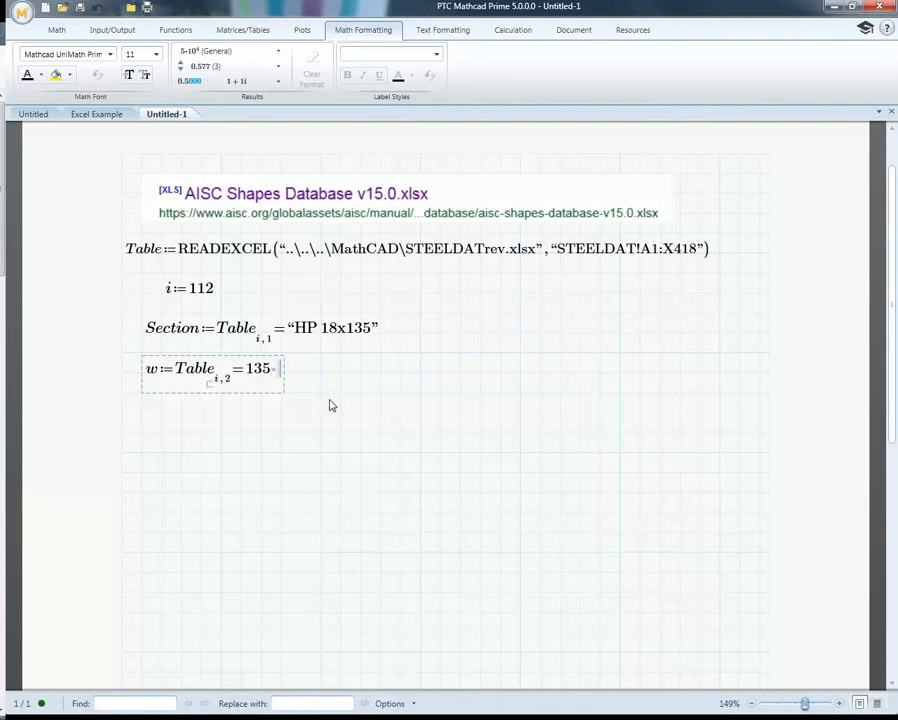
Step: Multiply the table lookup in the w definition by lbf/ft
{"action": "left_click", "coordinate": [233, 382]}
{"action": "type", "text": "*"}
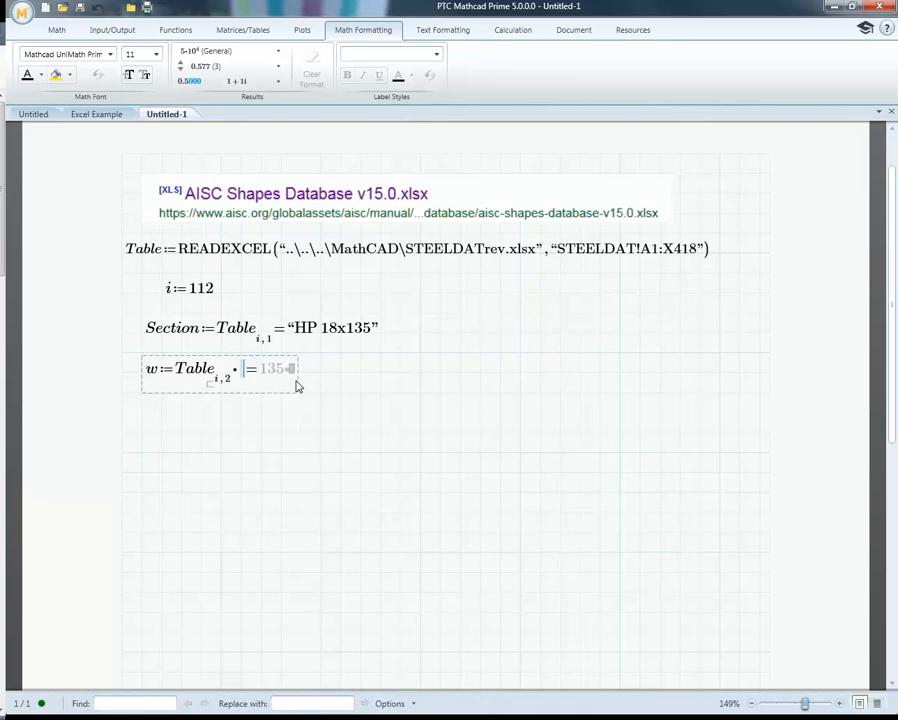
{"action": "type", "text": "lbf/ft"}
{"action": "left_click", "coordinate": [363, 411]}
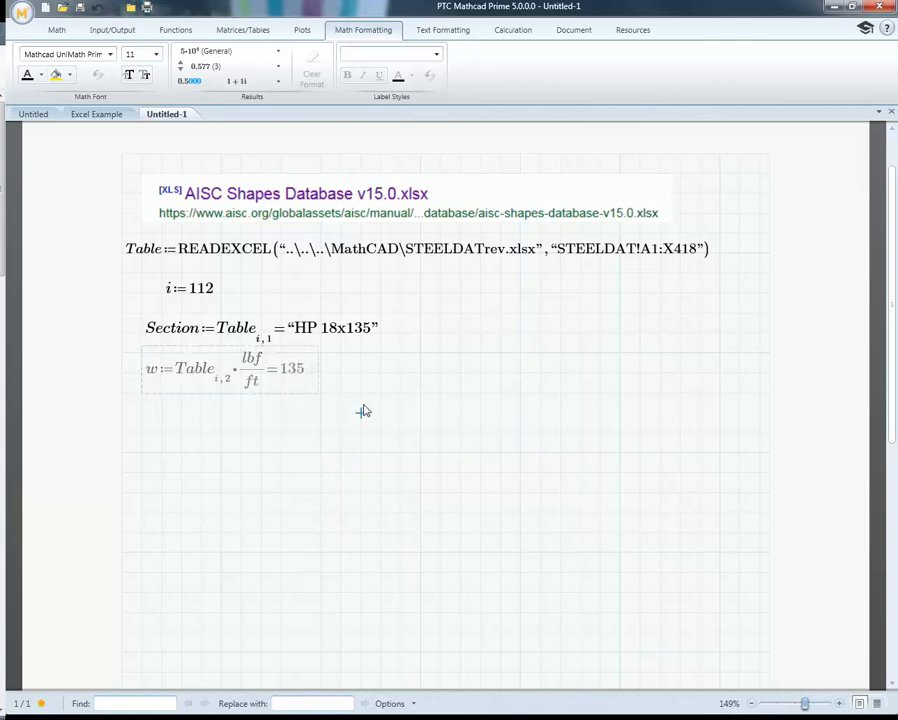
Step: Change the worksheet's unit system to USCS
{"action": "left_click", "coordinate": [57, 31]}
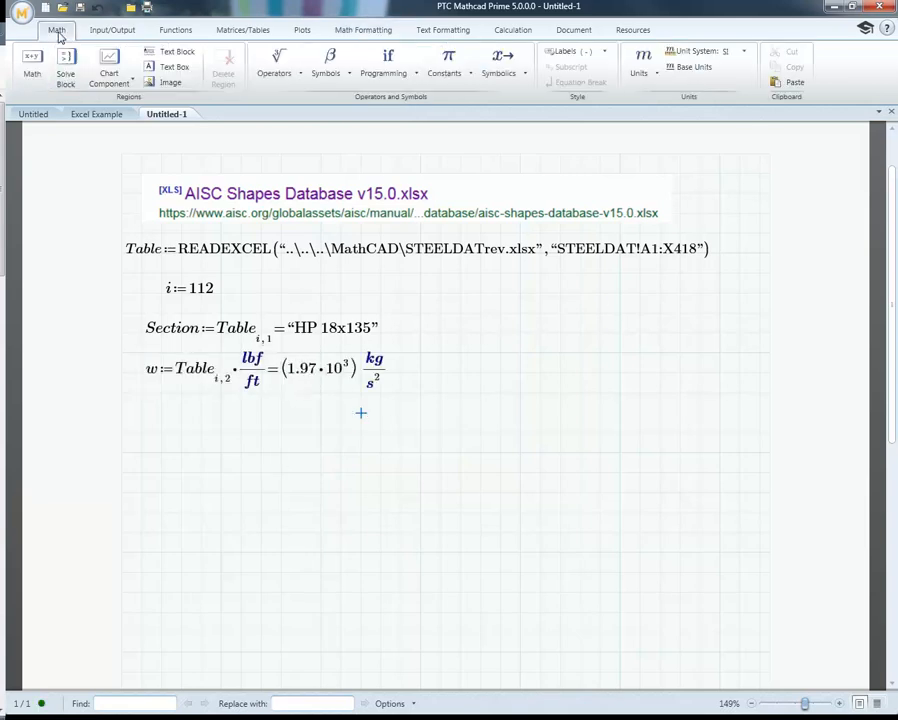
{"action": "left_click", "coordinate": [743, 51]}
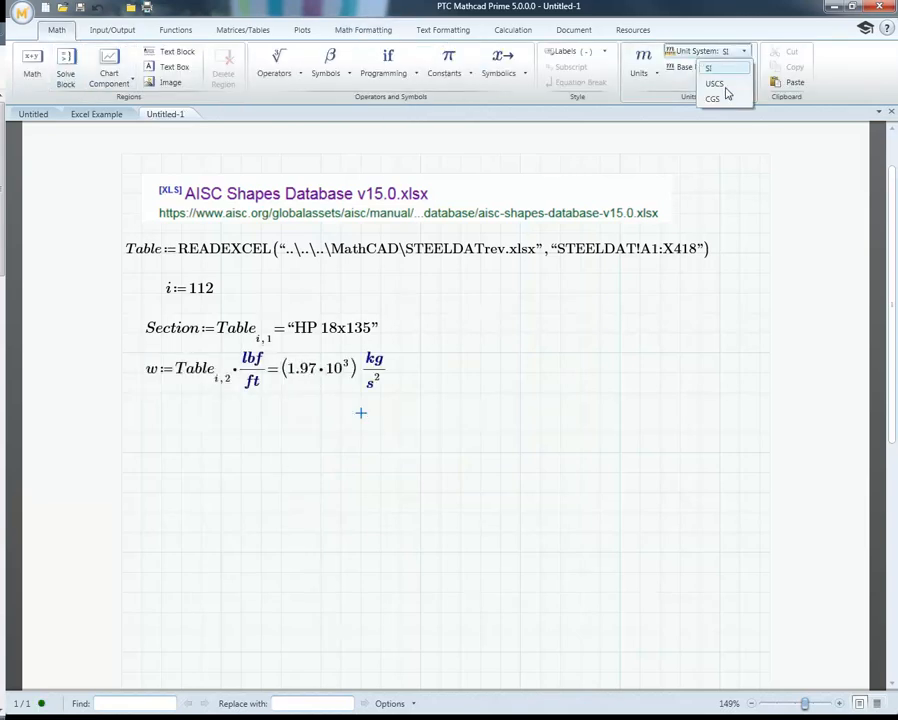
{"action": "left_click", "coordinate": [715, 83]}
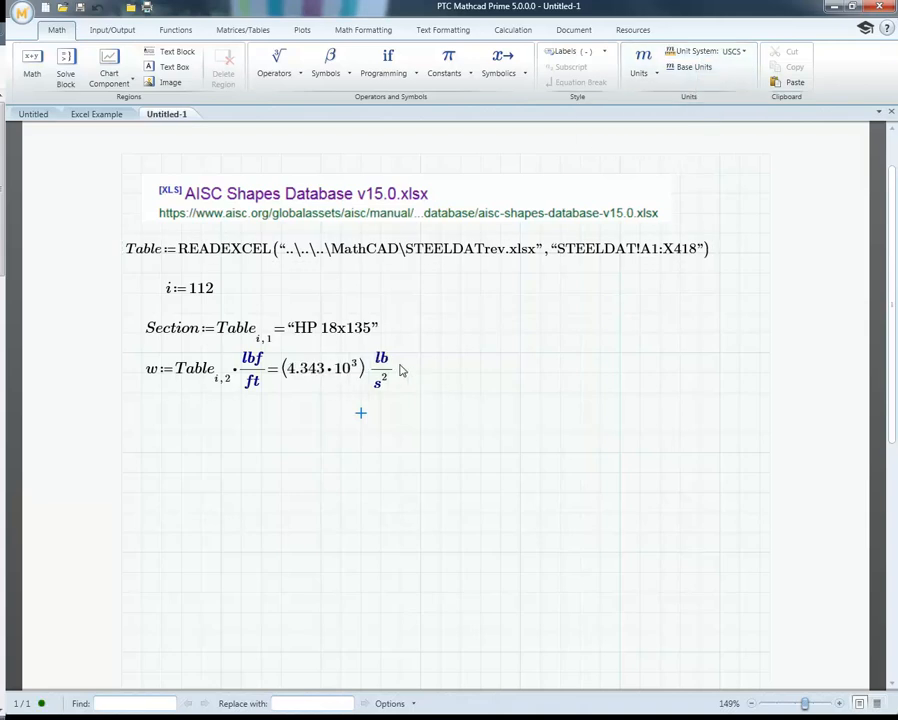
Step: Display the result of w in lbf/ft
{"action": "left_click", "coordinate": [396, 376]}
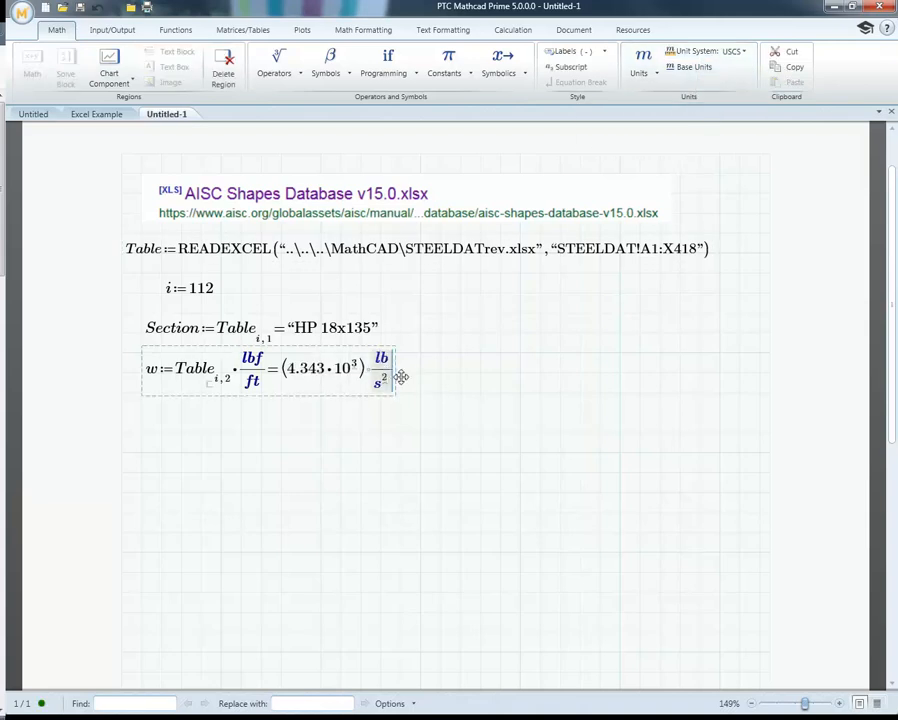
{"action": "key", "text": "BackSpace"}
{"action": "type", "text": "lbfr"}
{"action": "key", "text": "BackSpace"}
{"action": "type", "text": "/ft"}
{"action": "key", "text": "Return"}
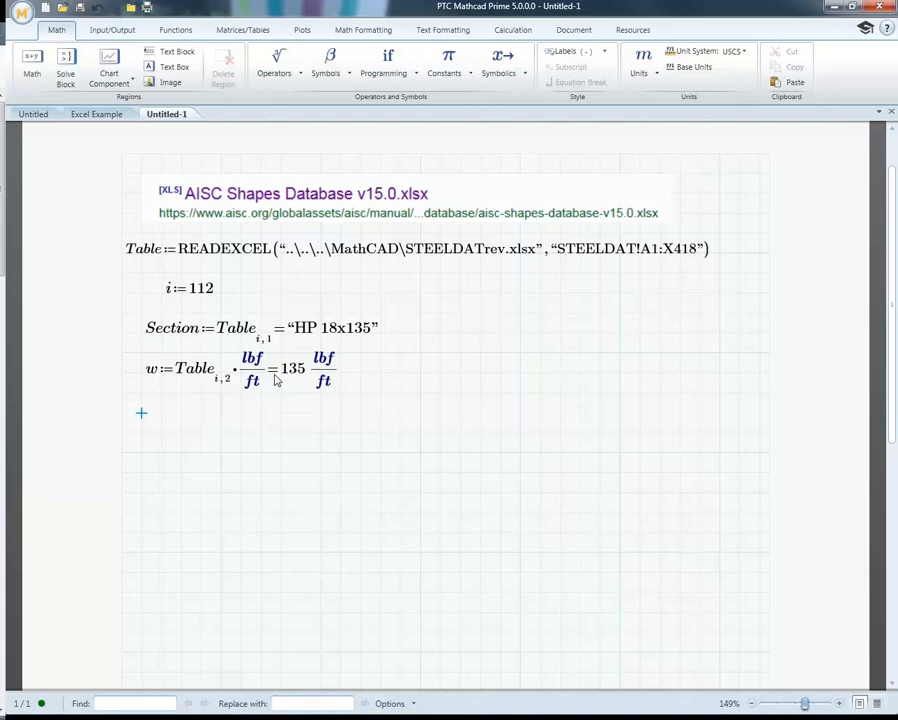
Step: Below w, define A with literal subscript s as Table with subscript i,3 times in^2, and evaluate it inline
{"action": "type", "text": "A"}
{"action": "key", "text": "ctrl+minus"}
{"action": "type", "text": "s:"}
{"action": "type", "text": "Table"}
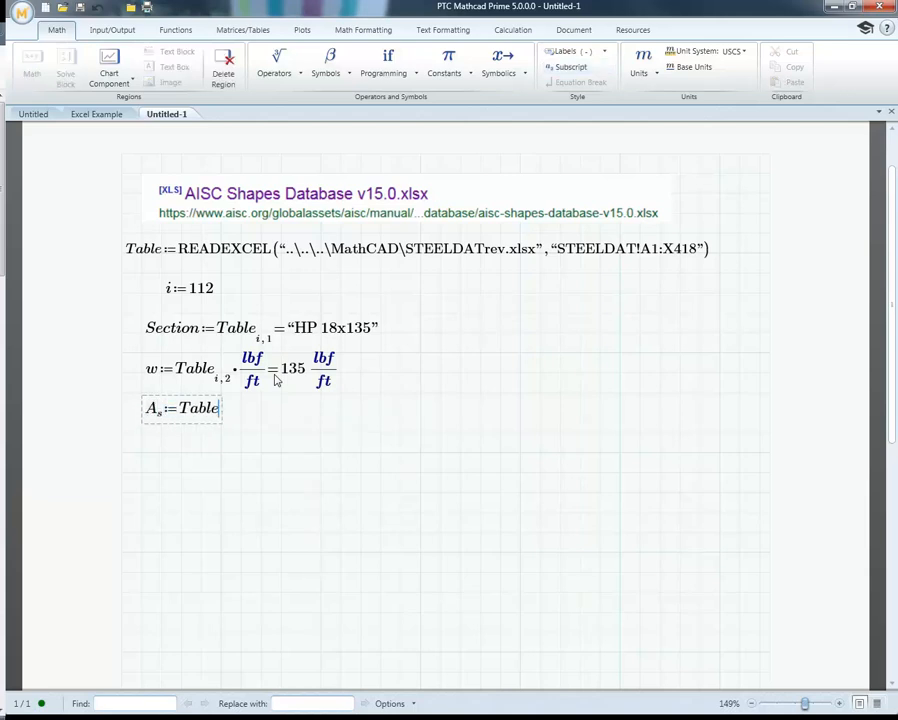
{"action": "type", "text": "["}
{"action": "type", "text": "i,"}
{"action": "type", "text": "3"}
{"action": "type", "text": "*"}
{"action": "type", "text": "in^2"}
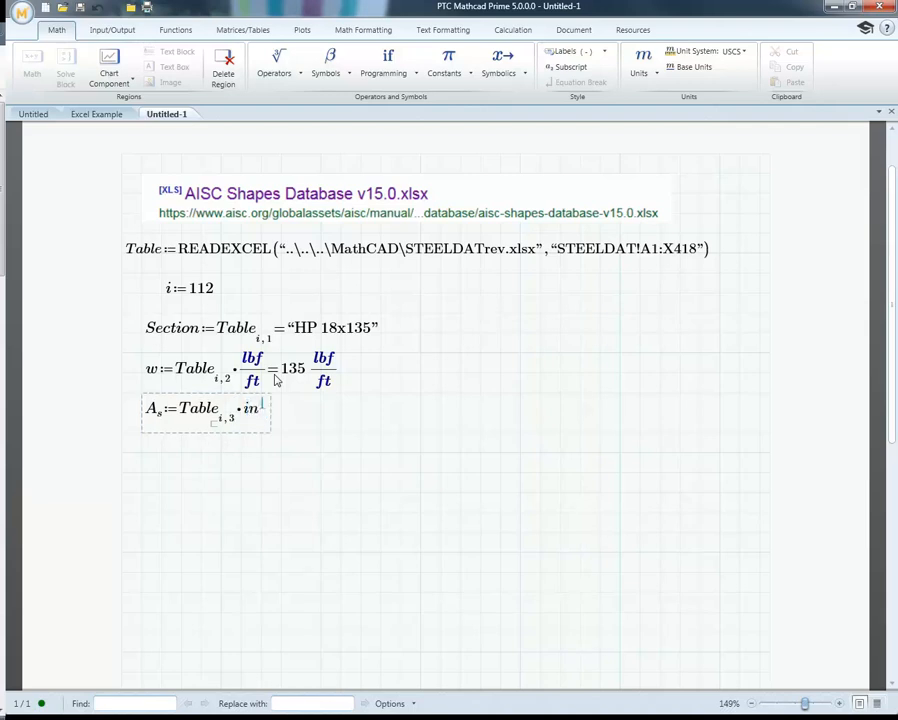
{"action": "type", "text": "=0.277·ft^2"}
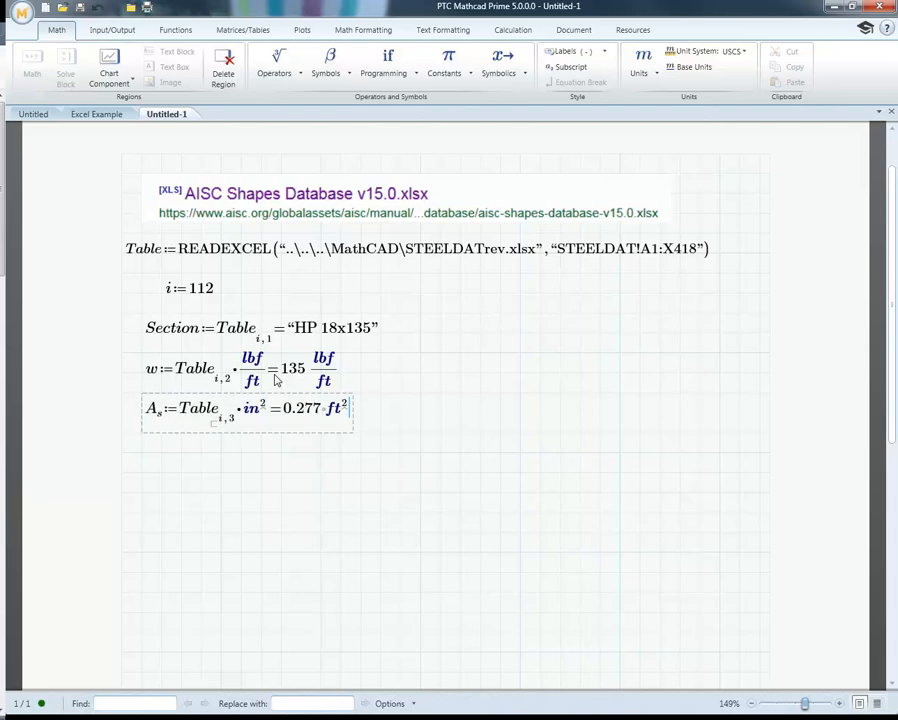
Step: Display the result of A_s in in^2
{"action": "key", "text": "BackSpace"}
{"action": "key", "text": "BackSpace"}
{"action": "key", "text": "BackSpace"}
{"action": "key", "text": "BackSpace"}
{"action": "type", "text": "in^2"}
{"action": "left_click", "coordinate": [462, 392]}
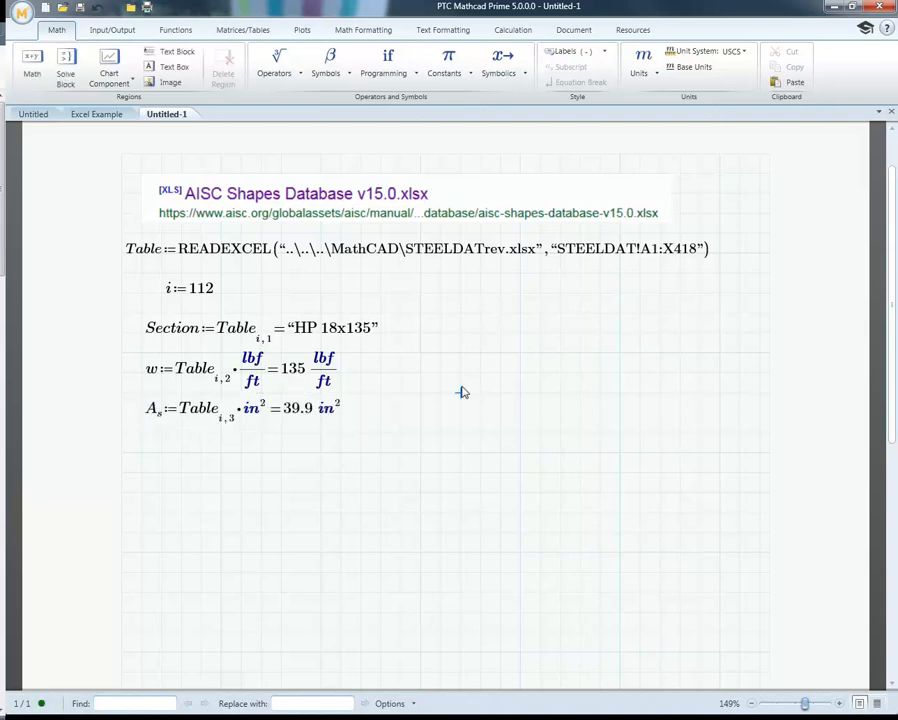
Step: Below A_s, define d as Table with subscript i,4 times in, and evaluate it inline in inches
{"action": "left_click", "coordinate": [143, 455]}
{"action": "type", "text": "d::Table"}
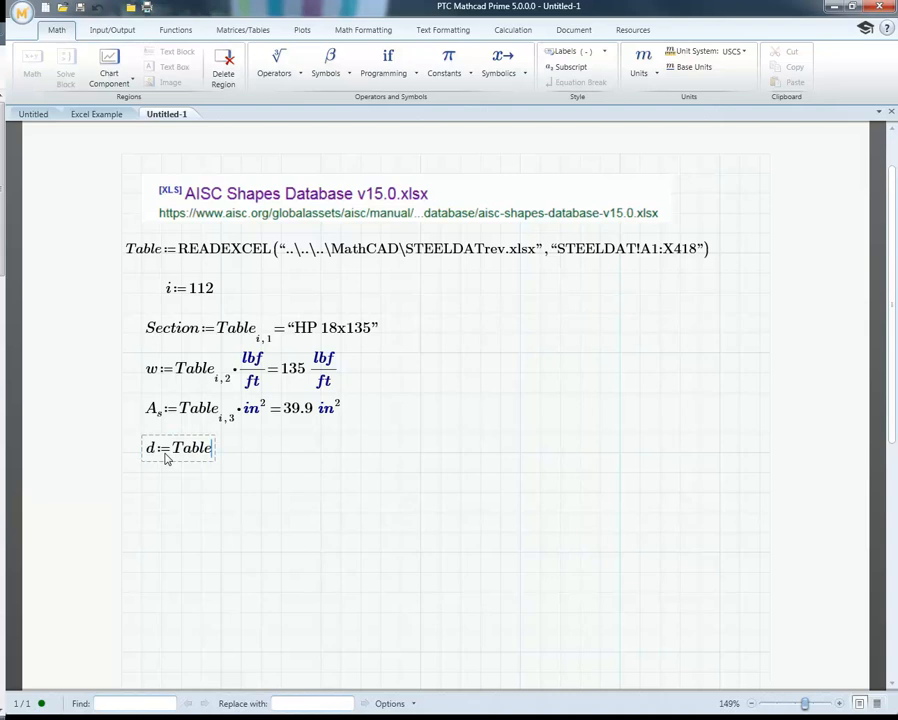
{"action": "type", "text": "["}
{"action": "type", "text": "i,4"}
{"action": "key", "text": "Right"}
{"action": "type", "text": "*"}
{"action": "type", "text": "in"}
{"action": "type", "text": "="}
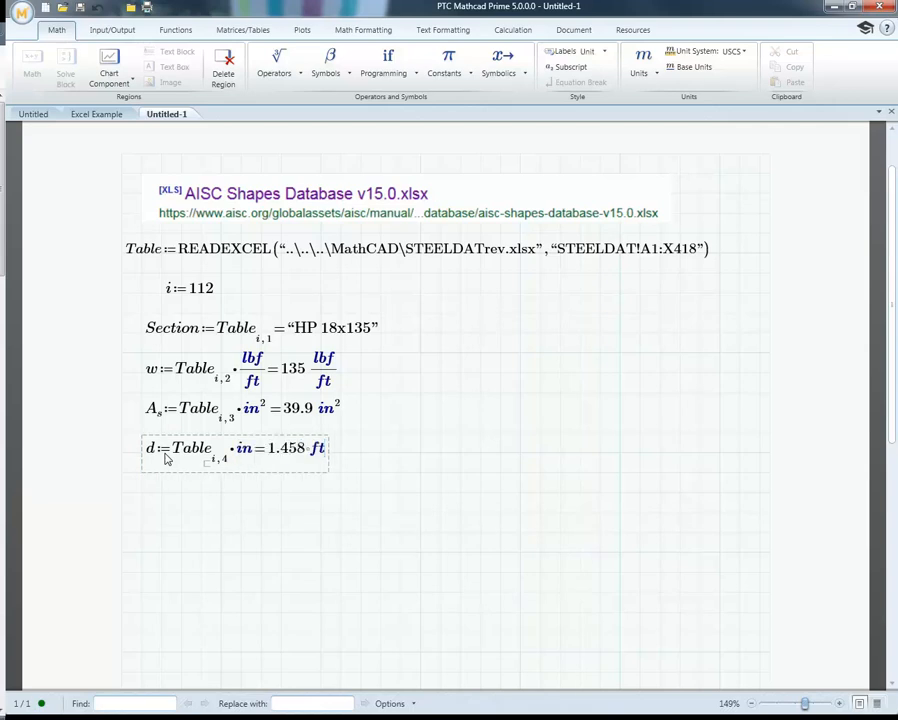
{"action": "type", "text": "in"}
{"action": "key", "text": "Return"}
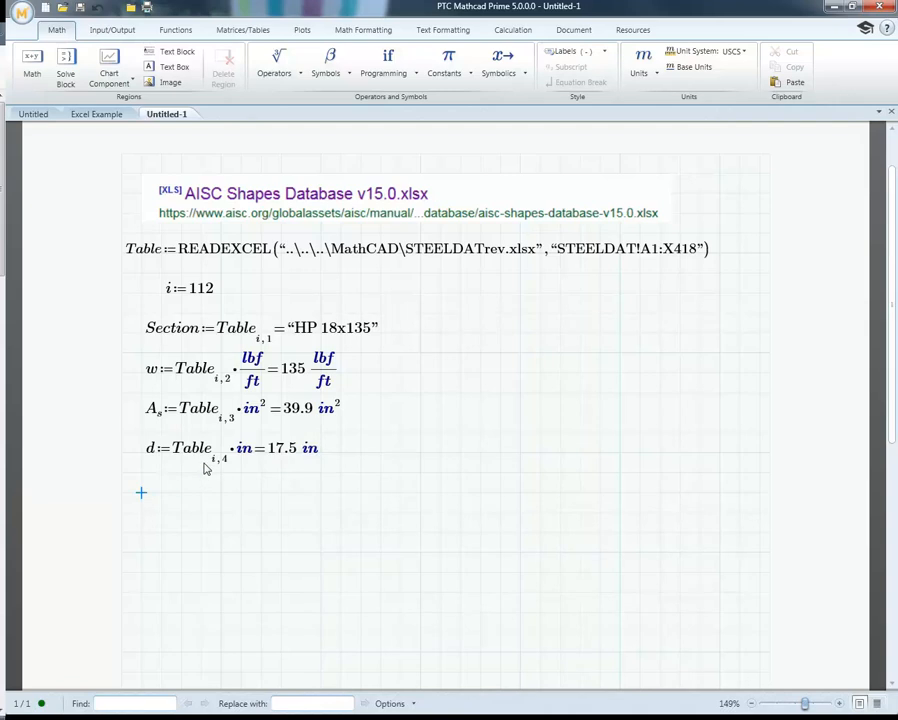
Step: Below d, define t with literal subscript w as Table with subscript i,5 times in, and evaluate it in inches
{"action": "type", "text": "t"}
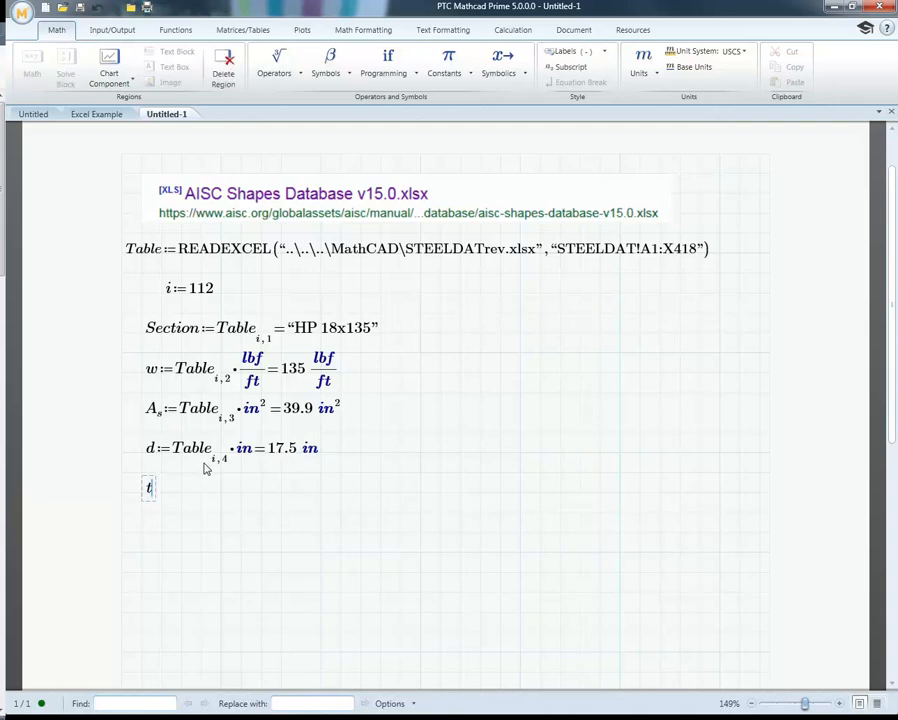
{"action": "type", "text": ".w:Table"}
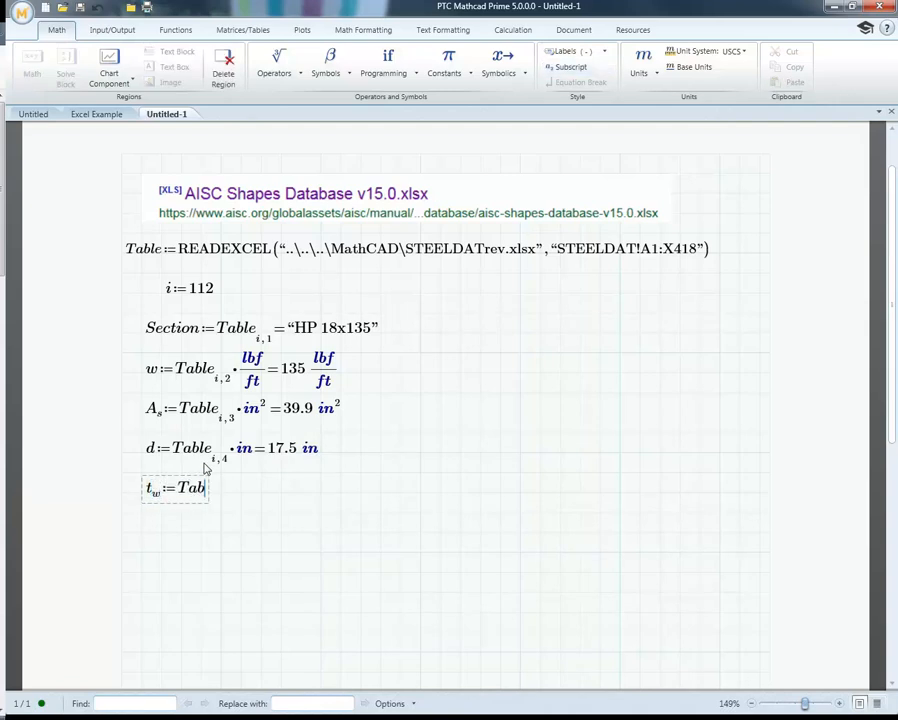
{"action": "type", "text": "[i,"}
{"action": "type", "text": "5"}
{"action": "type", "text": "*"}
{"action": "type", "text": "in"}
{"action": "type", "text": "="}
{"action": "key", "text": "BackSpace"}
{"action": "type", "text": "in"}
{"action": "key", "text": "Return"}
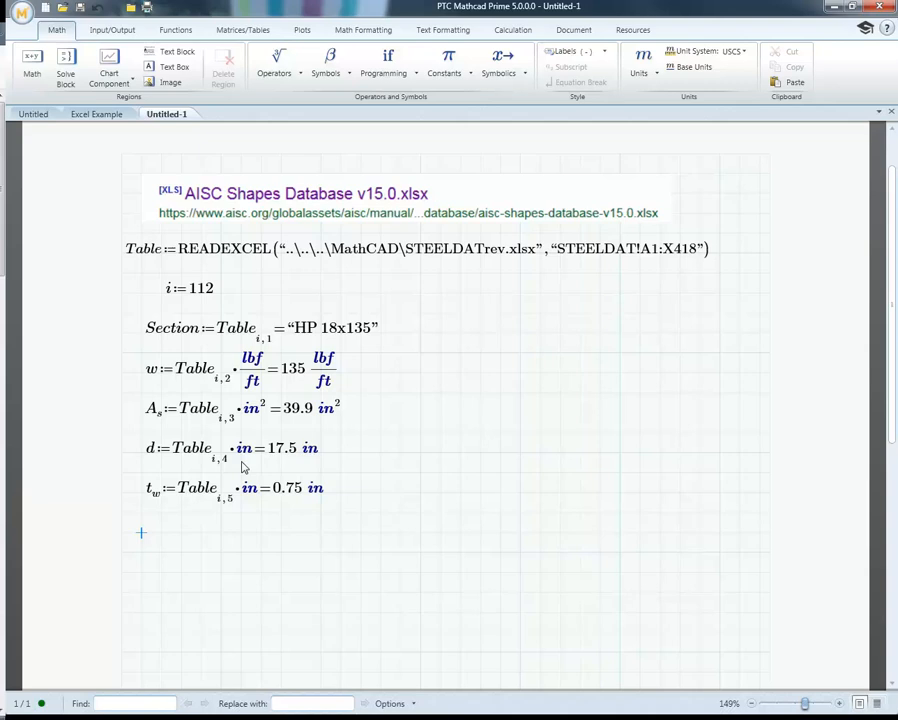
Step: Below t_w, define b with literal subscript f as Table with subscript i,6 times in, and evaluate it in inches
{"action": "type", "text": "b"}
{"action": "type", "text": ".f:Table"}
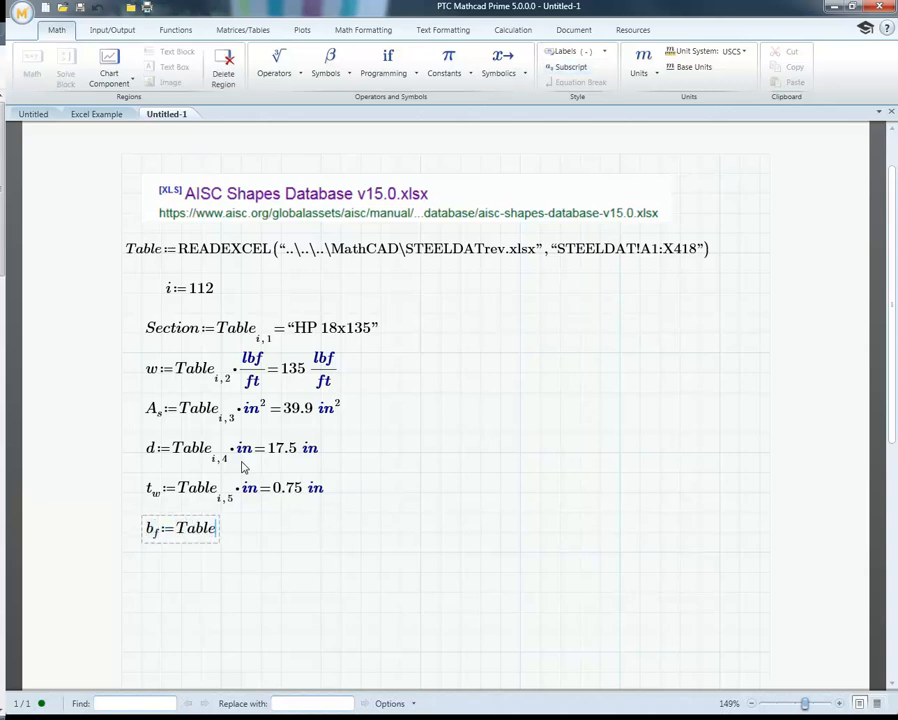
{"action": "type", "text": "[i,6*in="}
{"action": "key", "text": "BackSpace"}
{"action": "key", "text": "BackSpace"}
{"action": "type", "text": "in=17.8 in"}
{"action": "key", "text": "Return"}
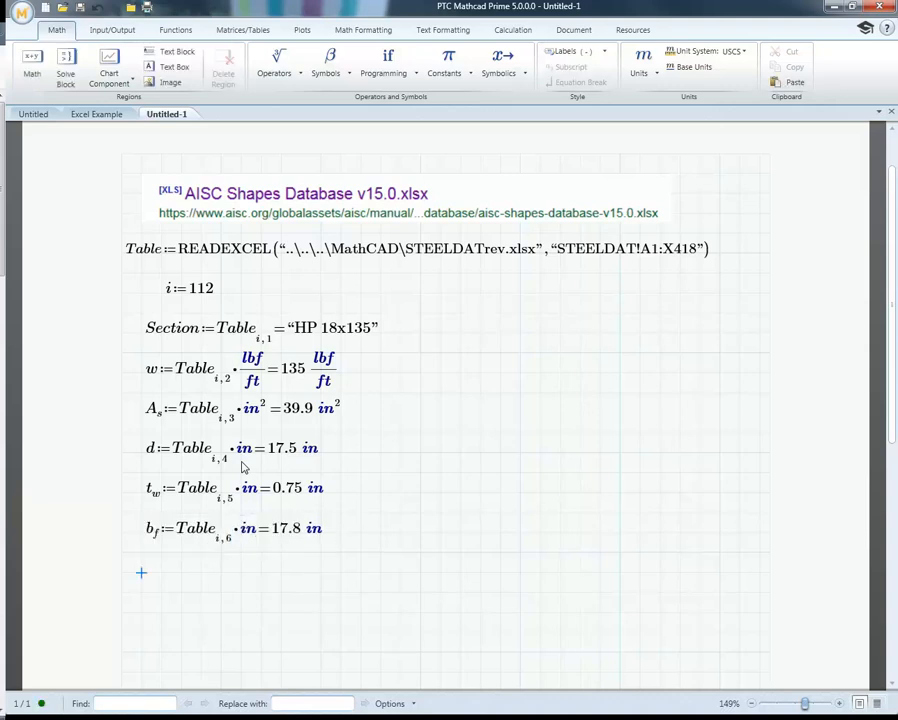
Step: Below b_f, define t with literal subscript f as Table with subscript i,7 times in, and evaluate it in inches
{"action": "scroll", "coordinate": [250, 385], "scroll_direction": "down", "scroll_amount": 1}
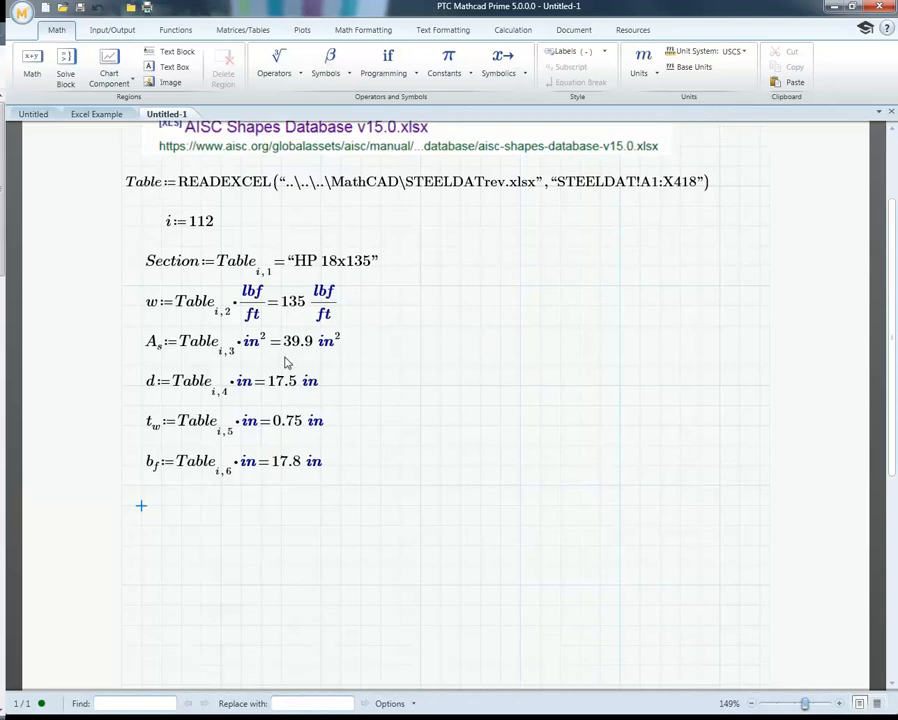
{"action": "type", "text": "t"}
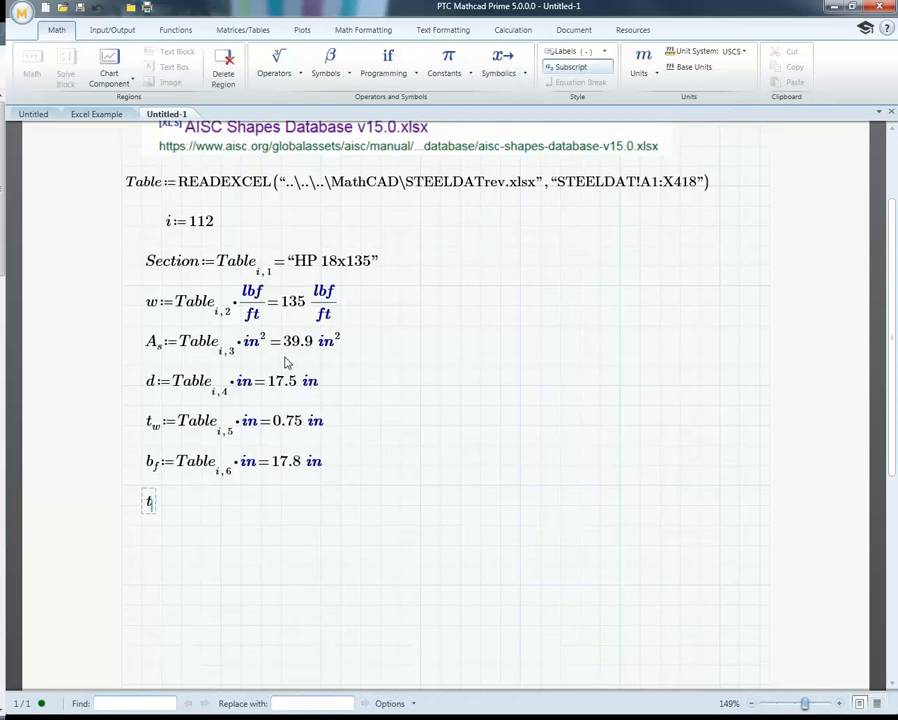
{"action": "type", "text": ".f:"}
{"action": "type", "text": "Table"}
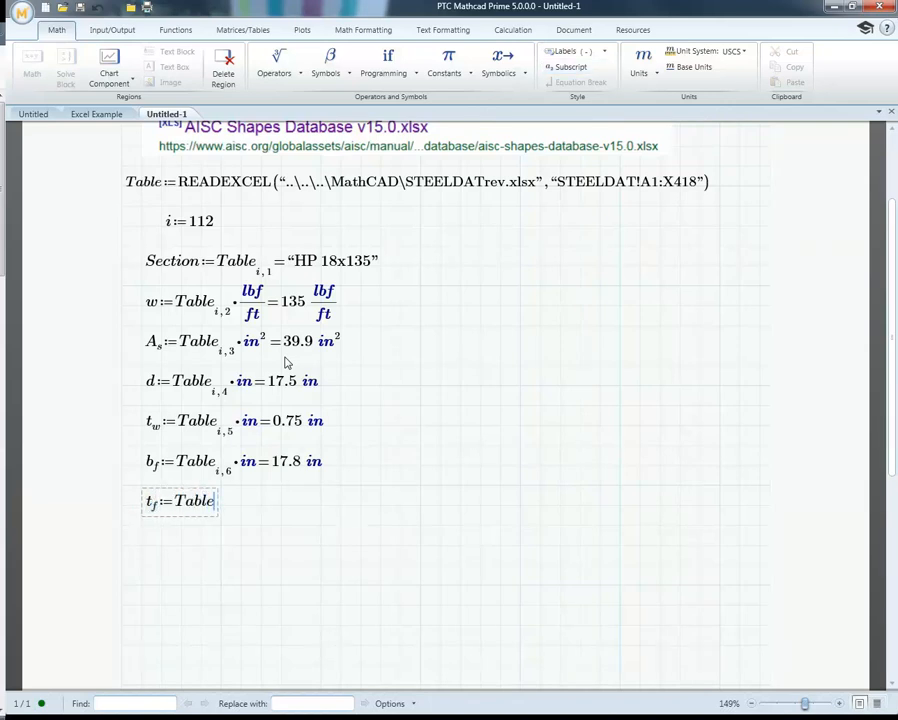
{"action": "type", "text": "["}
{"action": "type", "text": "i,"}
{"action": "type", "text": "7"}
{"action": "key", "text": "Right"}
{"action": "type", "text": "*in"}
{"action": "type", "text": "="}
{"action": "key", "text": "BackSpace"}
{"action": "type", "text": "in"}
{"action": "key", "text": "Return"}
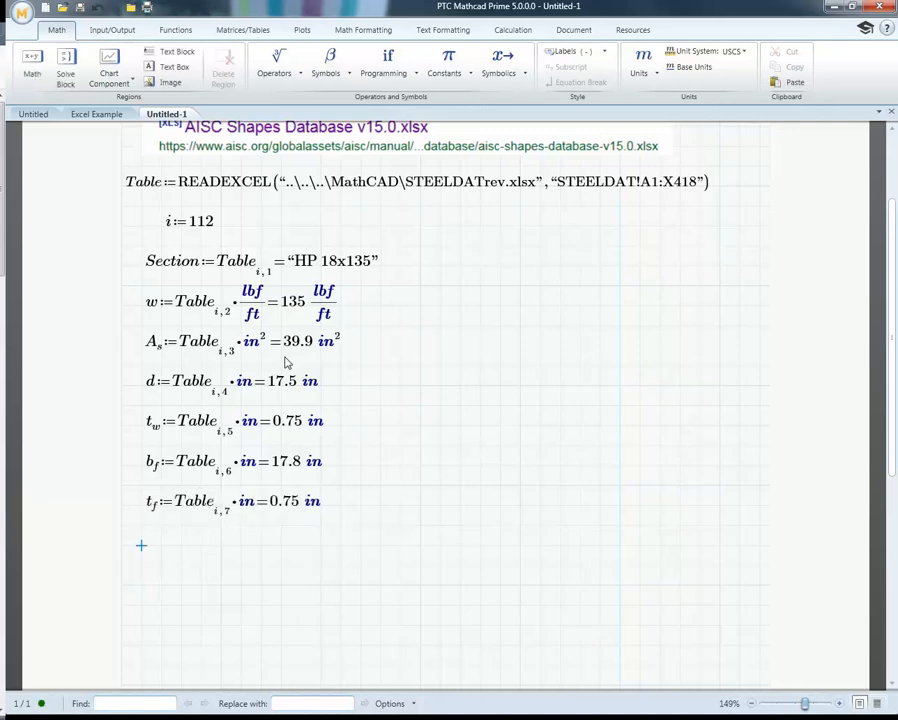
Step: Below t_f, define k as Table with subscript i,8 times in, and evaluate it inline in inches
{"action": "type", "text": "k"}
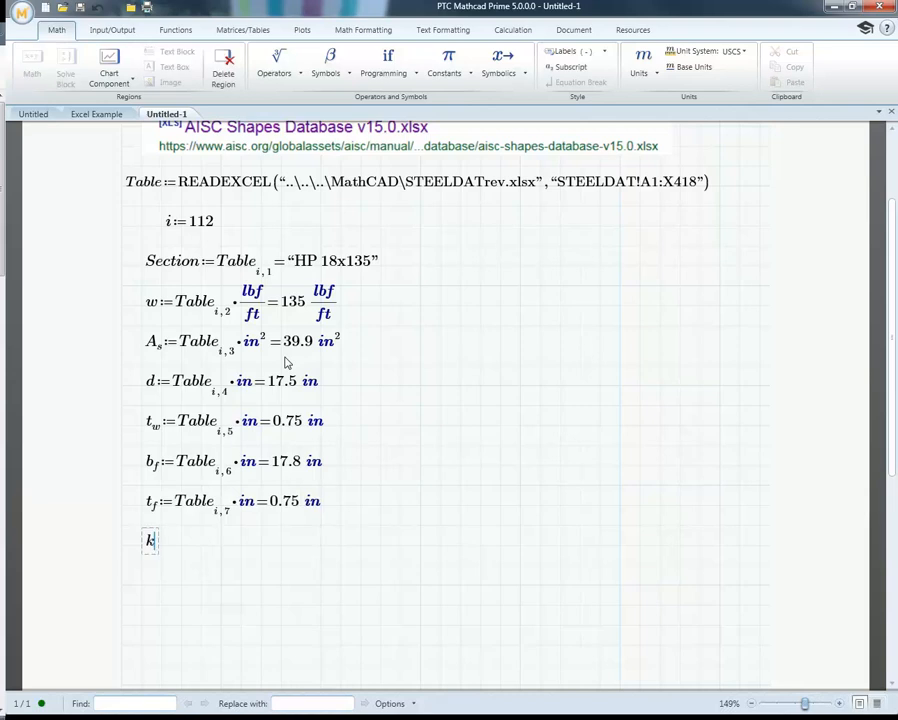
{"action": "type", "text": ":Table"}
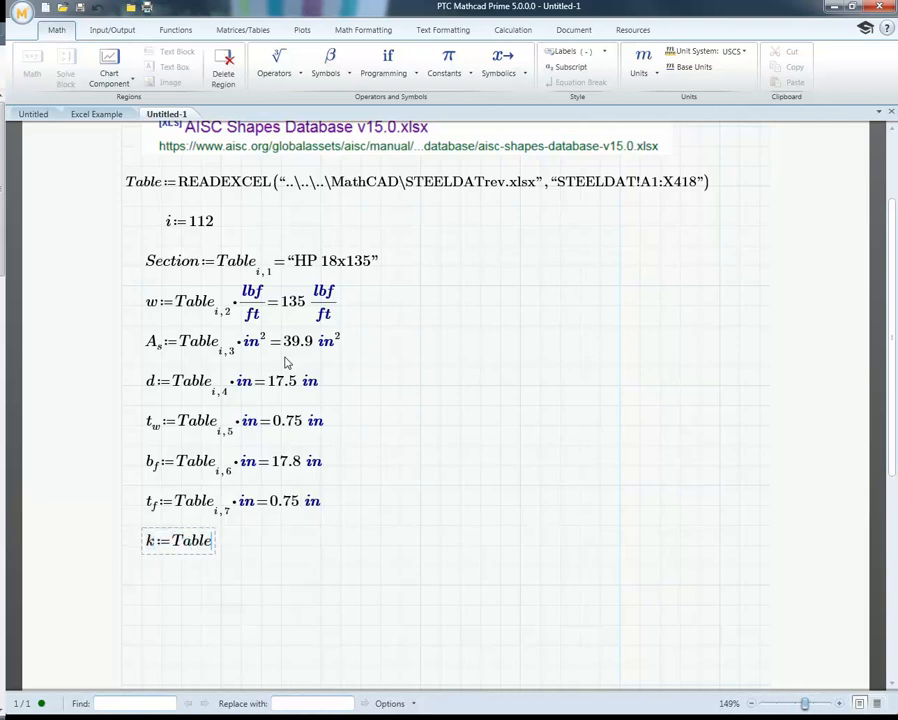
{"action": "type", "text": "[i,"}
{"action": "type", "text": "8"}
{"action": "type", "text": "*"}
{"action": "type", "text": "in"}
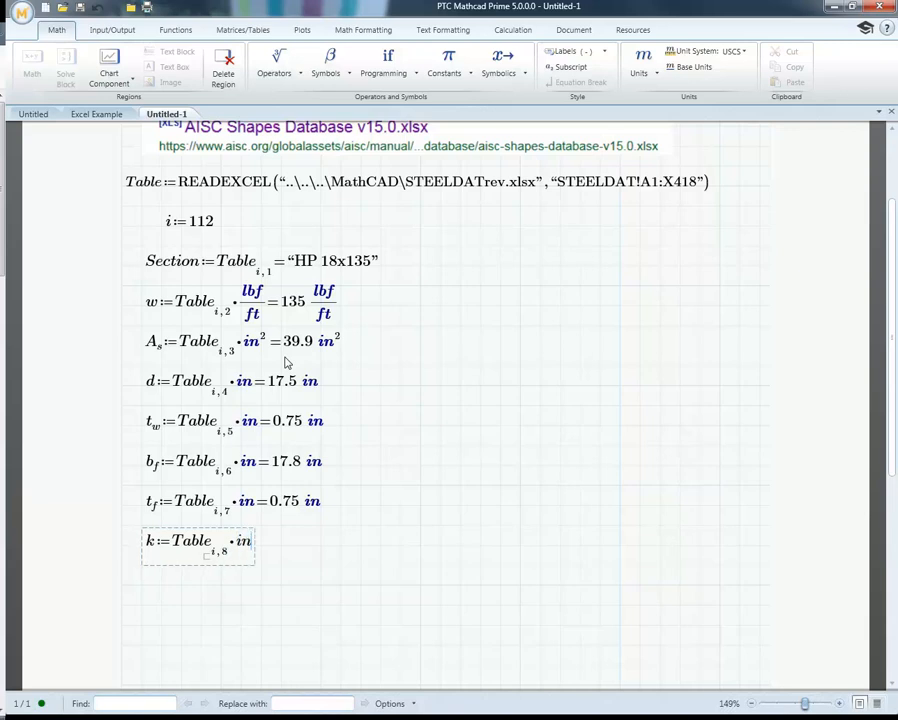
{"action": "type", "text": "=ft"}
{"action": "key", "text": "BackSpace"}
{"action": "key", "text": "BackSpace"}
{"action": "type", "text": "in"}
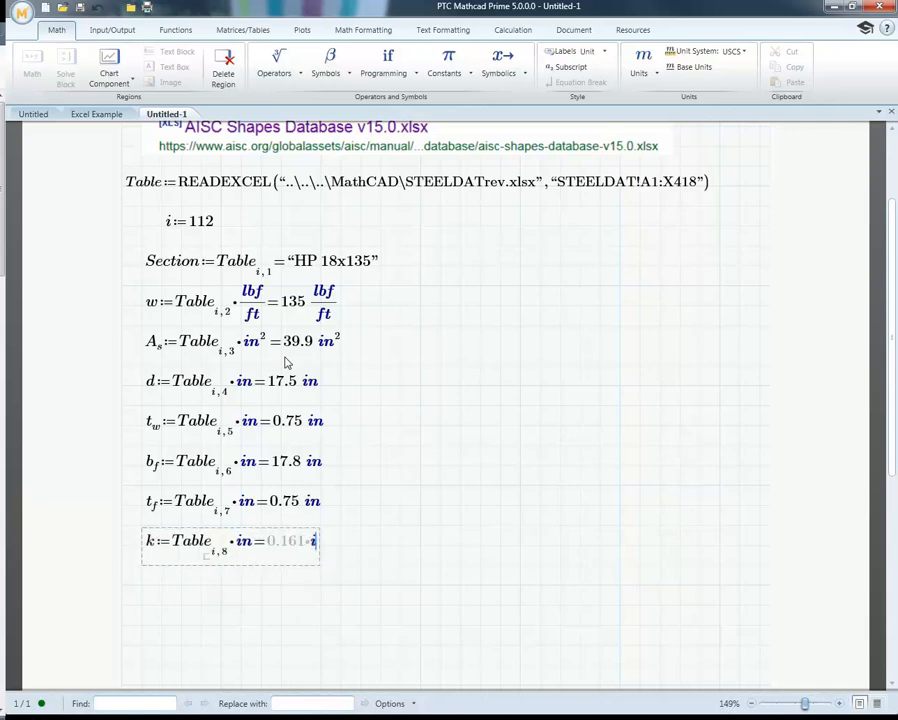
{"action": "key", "text": "Return"}
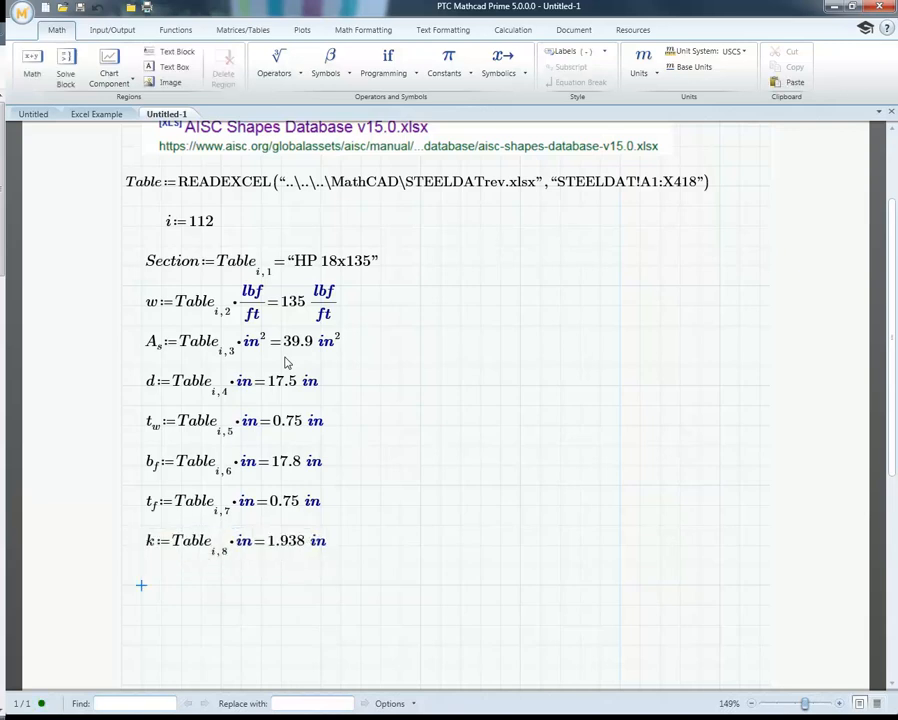
Step: Below k, define I with literal subscript x as Table with subscript i,9 times in^4, and evaluate it inline
{"action": "type", "text": "I"}
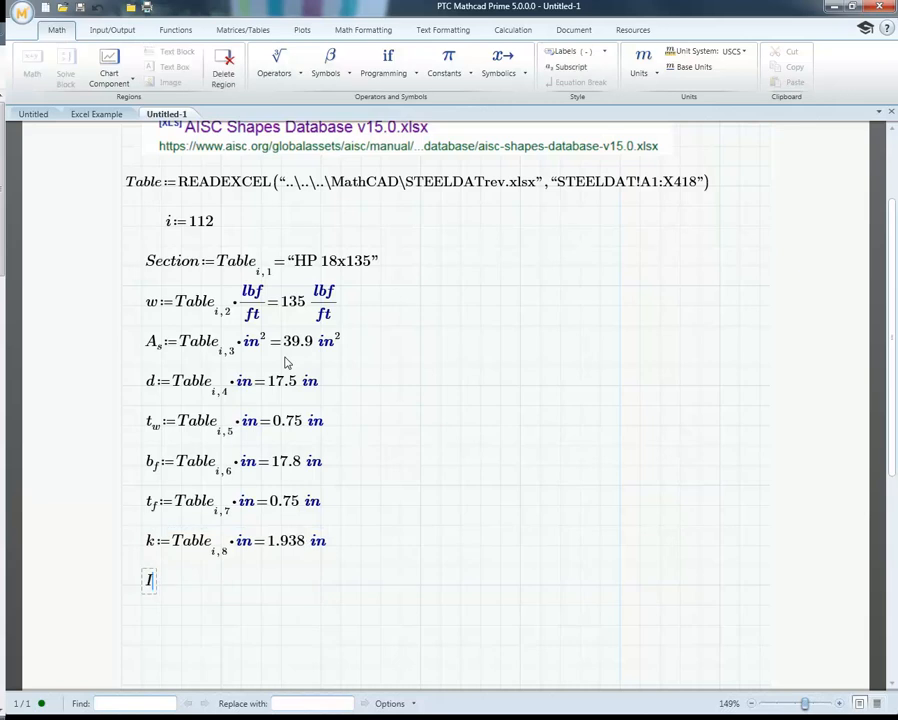
{"action": "key", "text": "ctrl+minus"}
{"action": "type", "text": "x:Table"}
{"action": "type", "text": "[i,"}
{"action": "type", "text": "0"}
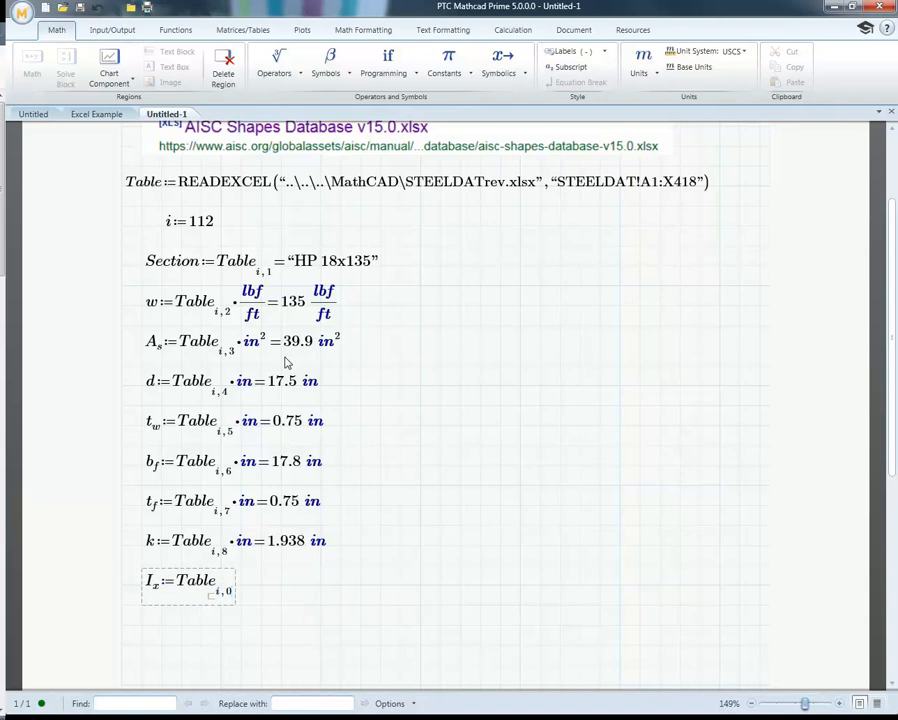
{"action": "key", "text": "BackSpace"}
{"action": "type", "text": "9"}
{"action": "key", "text": "Right"}
{"action": "type", "text": "*"}
{"action": "type", "text": "in^"}
{"action": "type", "text": "4"}
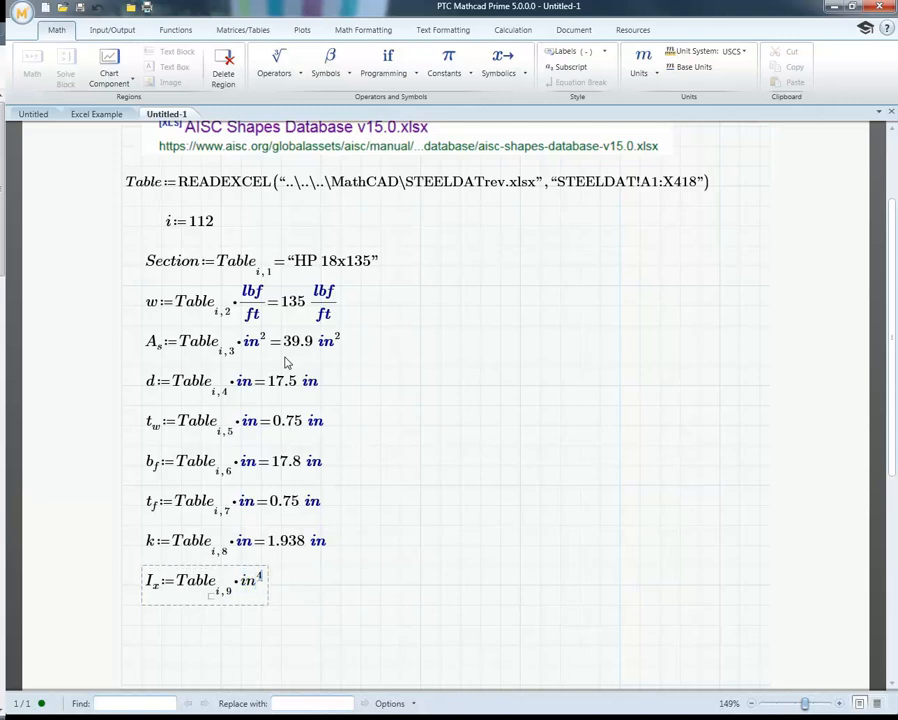
{"action": "type", "text": "=0.106 ft^4"}
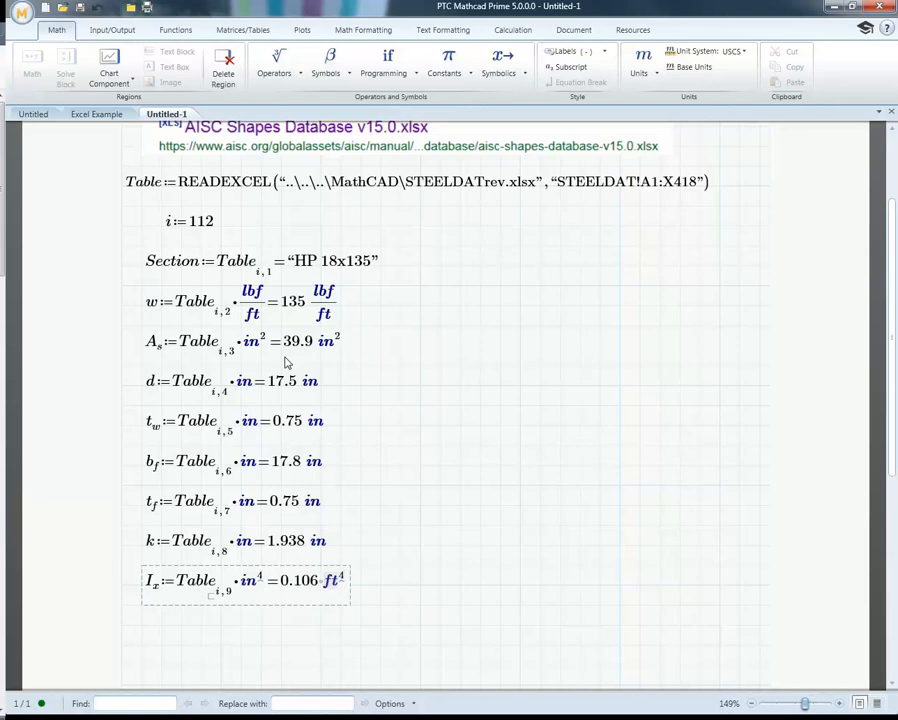
Step: Change the result unit of the I_x evaluation to in^4
{"action": "key", "text": "BackSpace"}
{"action": "key", "text": "BackSpace"}
{"action": "type", "text": "in4"}
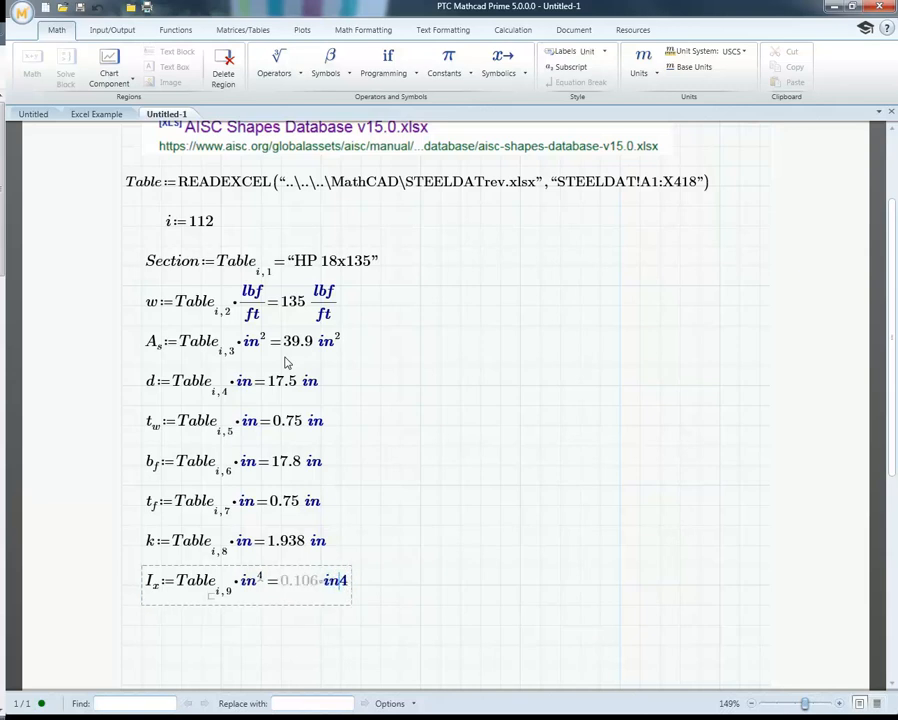
{"action": "left_click", "coordinate": [421, 406]}
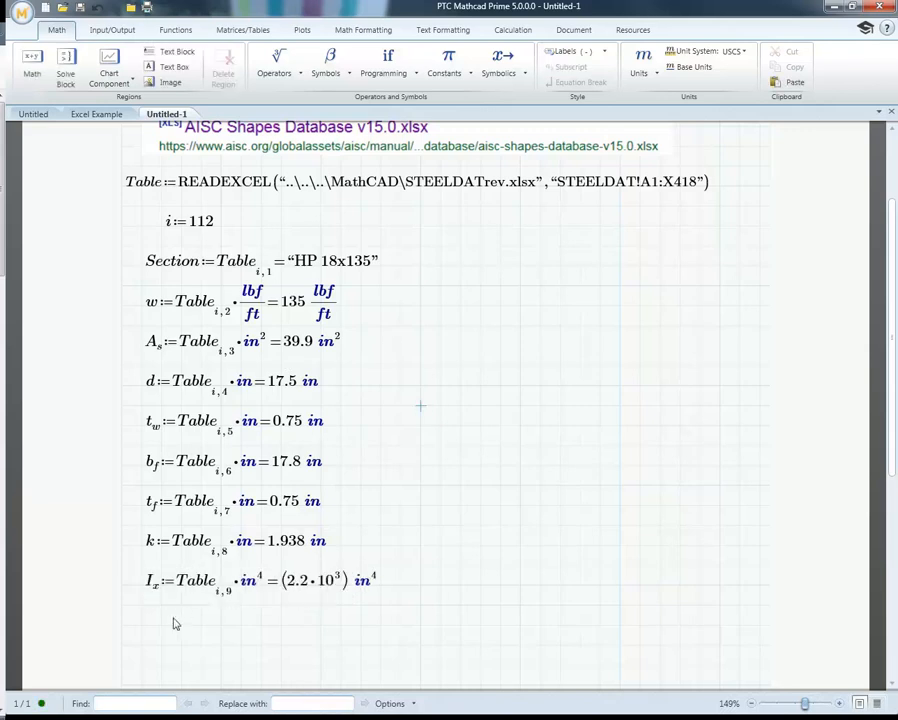
{"action": "left_click", "coordinate": [142, 626]}
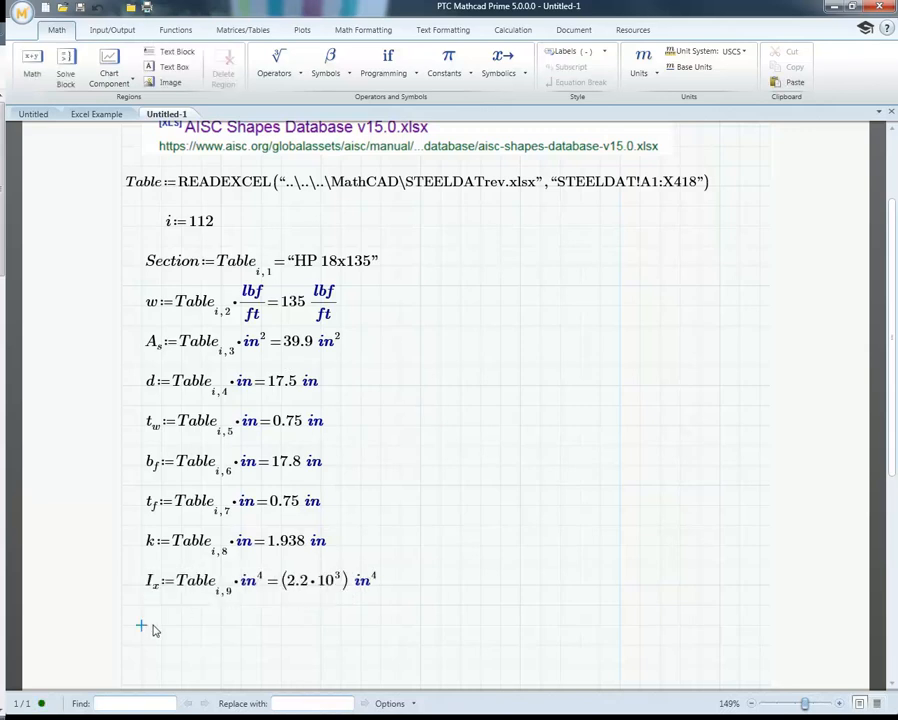
Step: Set the I_x result's number format to Decimal
{"action": "left_click", "coordinate": [310, 597]}
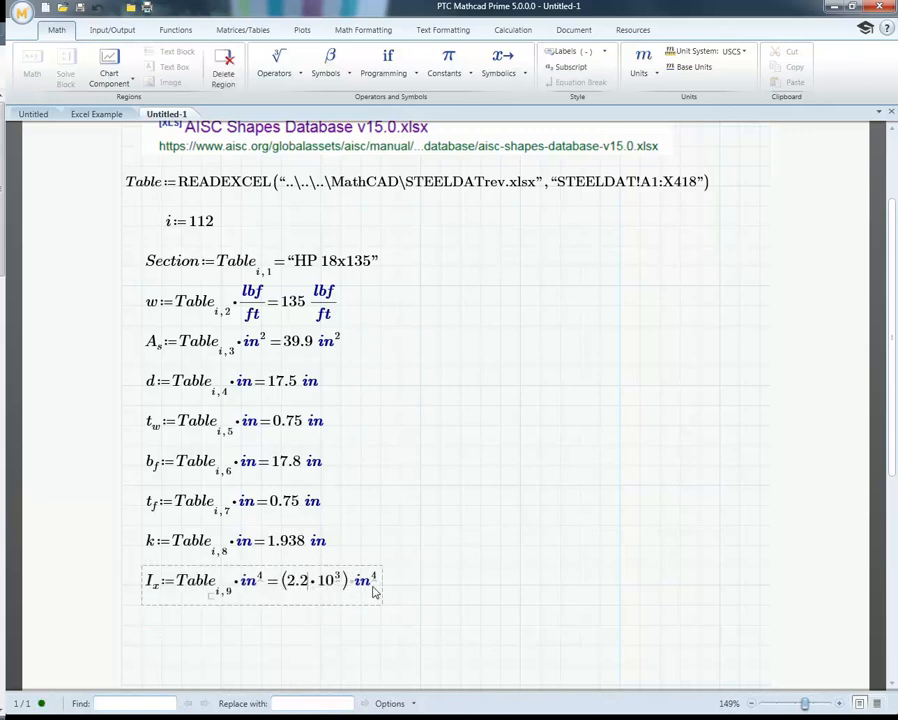
{"action": "left_click", "coordinate": [376, 33]}
{"action": "left_click", "coordinate": [262, 52]}
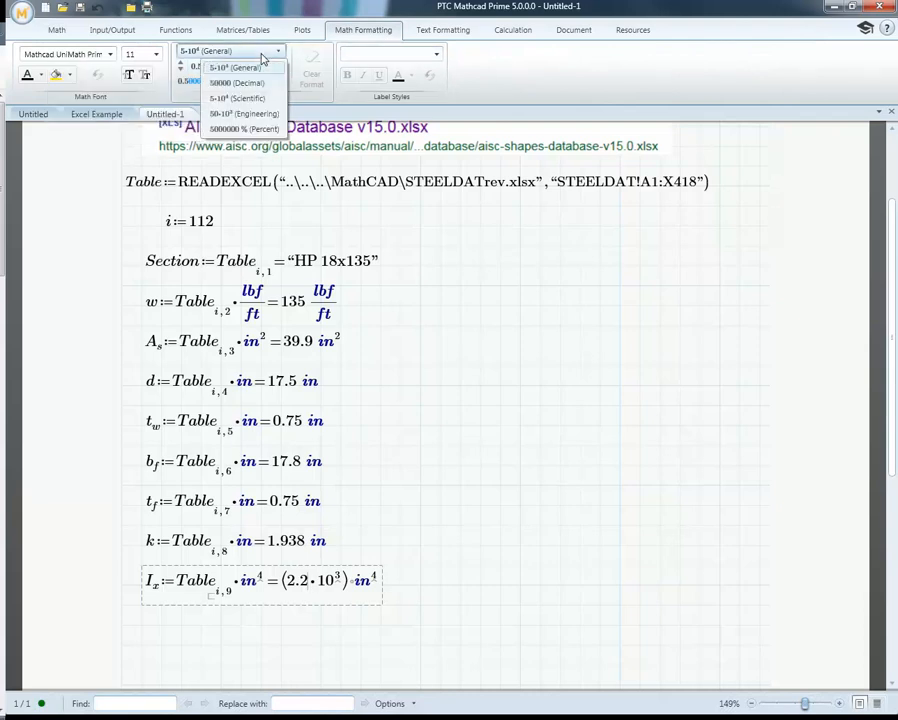
{"action": "left_click", "coordinate": [228, 83]}
{"action": "left_click", "coordinate": [439, 465]}
Step: Below I_x, define S with literal subscript x as Table with subscript i,10 times in^3
{"action": "scroll", "coordinate": [425, 456], "scroll_direction": "down", "scroll_amount": 3}
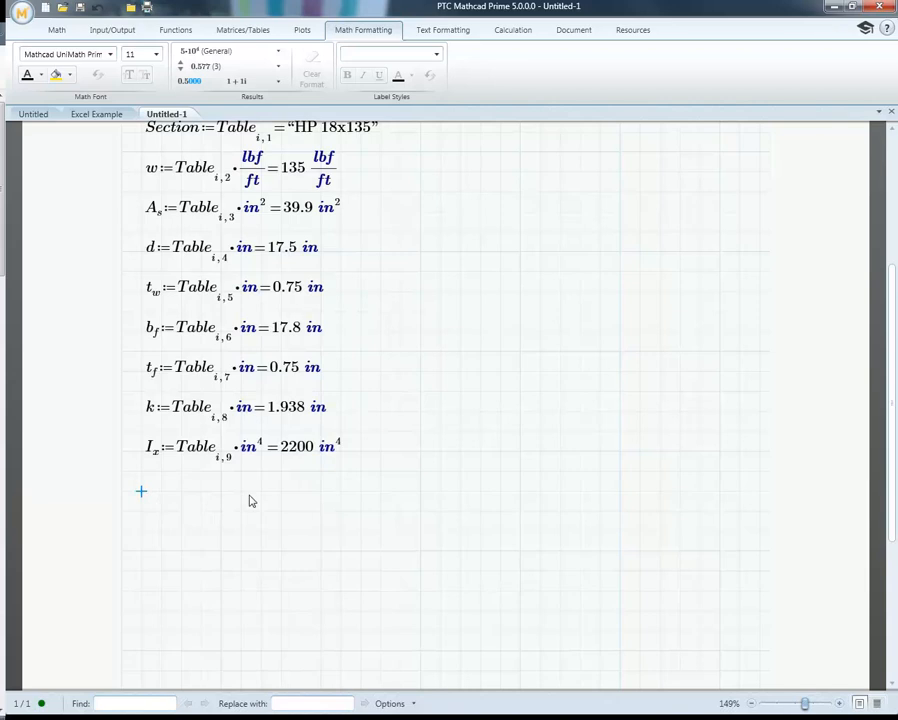
{"action": "type", "text": "S"}
{"action": "type", "text": ".x:Tab"}
{"action": "type", "text": "le[i,"}
{"action": "type", "text": "10"}
{"action": "type", "text": "*"}
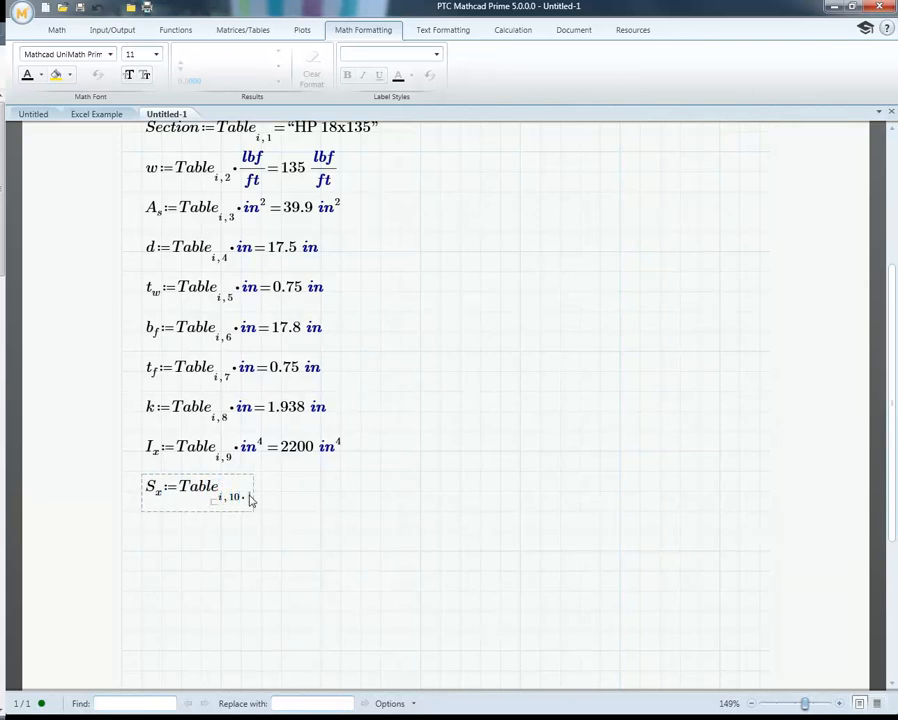
{"action": "type", "text": "i"}
{"action": "key", "text": "BackSpace"}
{"action": "key", "text": "BackSpace"}
{"action": "type", "text": "*in^3"}
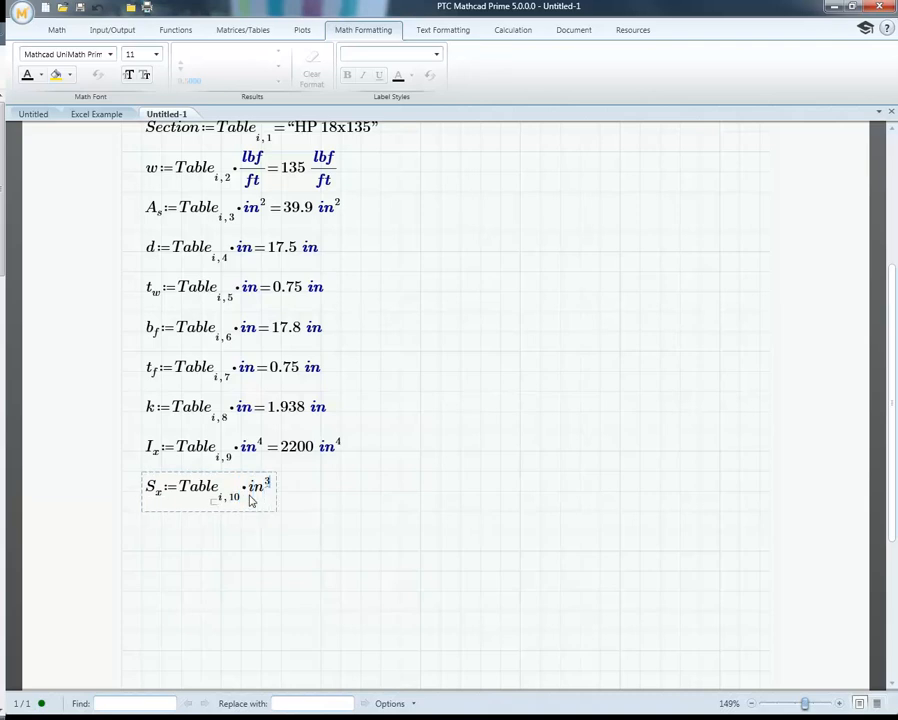
Step: Evaluate the S_x definition inline and set its result unit to in^3
{"action": "type", "text": "="}
{"action": "key", "text": "BackSpace"}
{"action": "key", "text": "BackSpace"}
{"action": "key", "text": "BackSpace"}
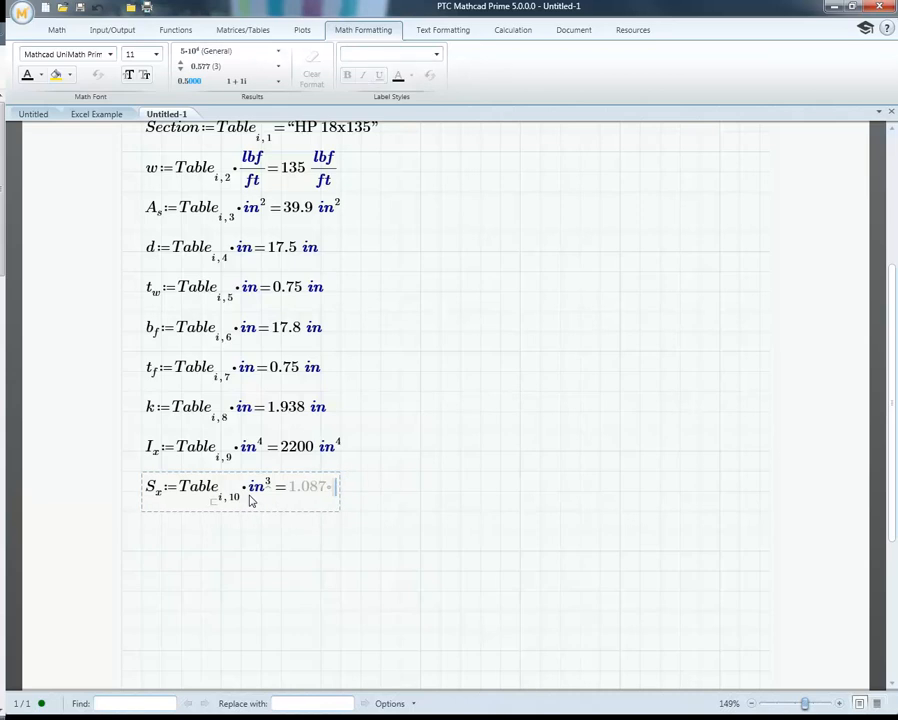
{"action": "type", "text": "in^3"}
{"action": "key", "text": "Return"}
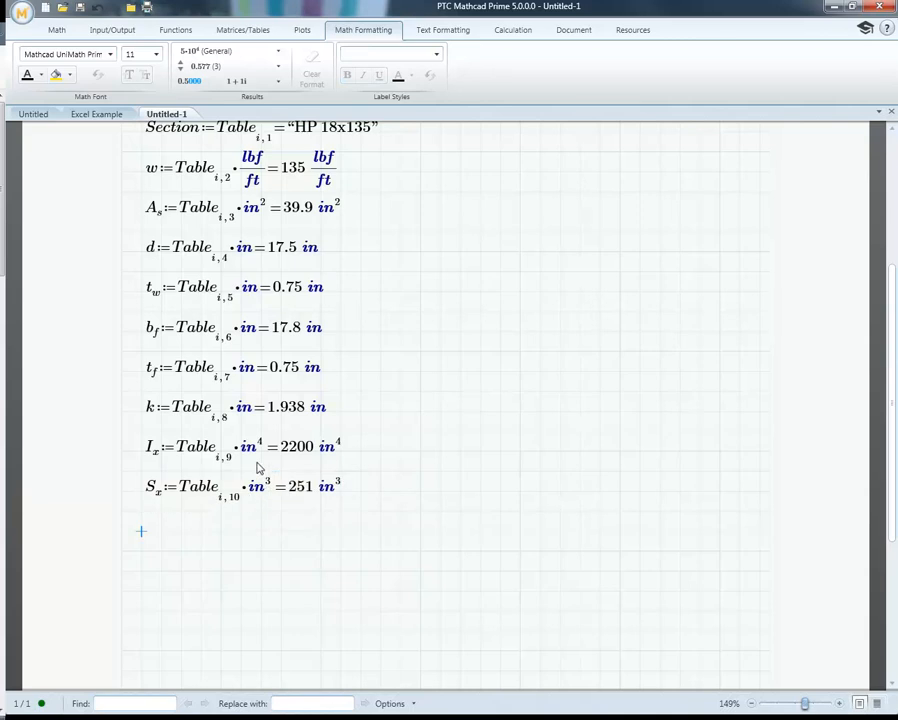
Step: Review the section property definitions from the table import down to S_x
{"action": "scroll", "coordinate": [505, 389], "scroll_direction": "up", "scroll_amount": 3}
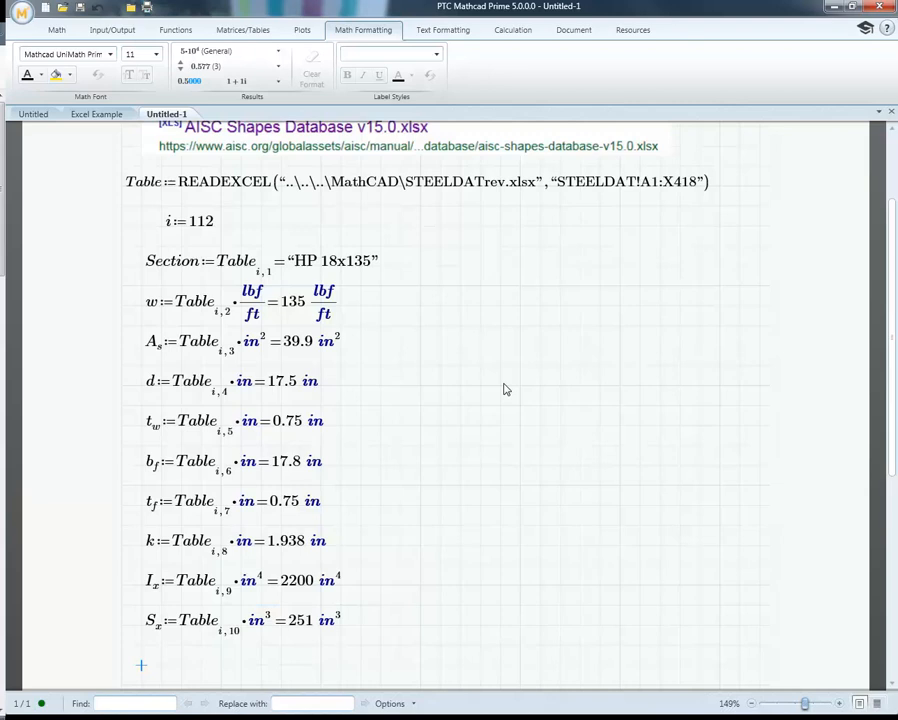
{"action": "scroll", "coordinate": [393, 425], "scroll_direction": "down", "scroll_amount": 1}
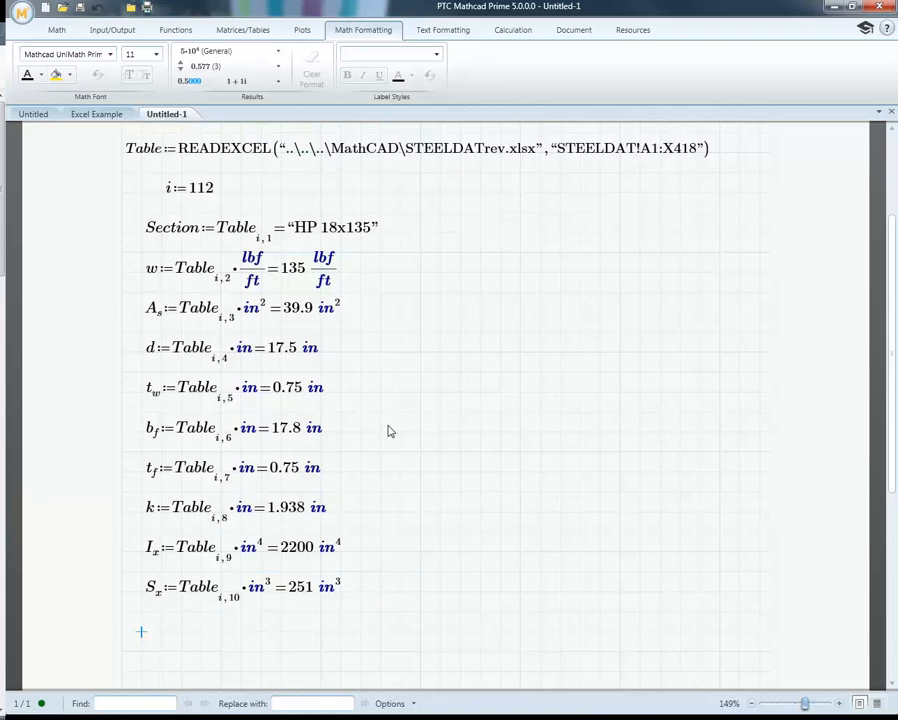
{"action": "scroll", "coordinate": [390, 431], "scroll_direction": "down", "scroll_amount": 5}
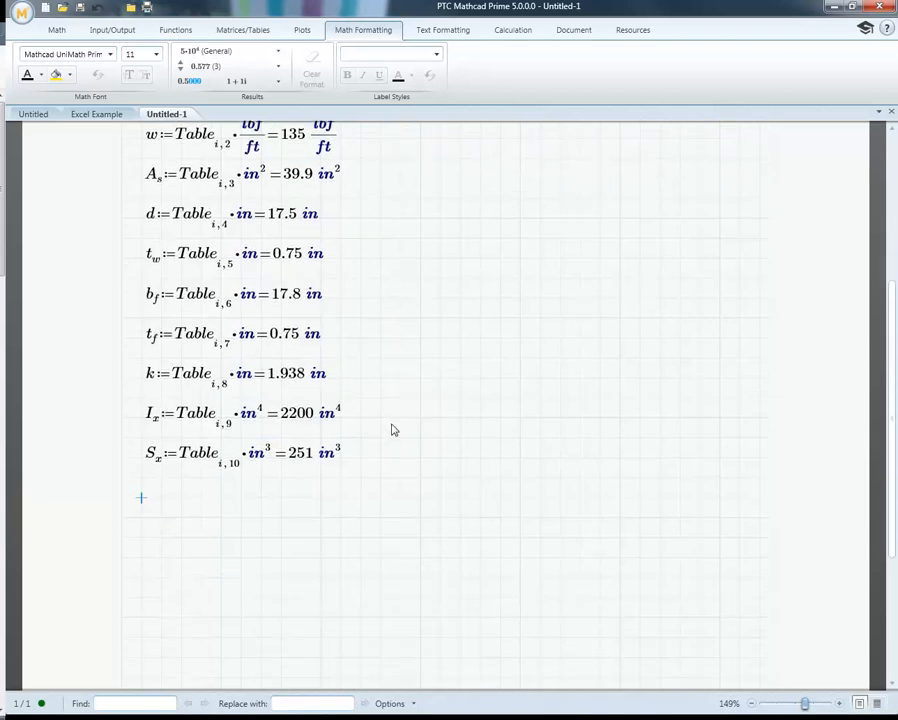
{"action": "scroll", "coordinate": [393, 430], "scroll_direction": "down", "scroll_amount": 2}
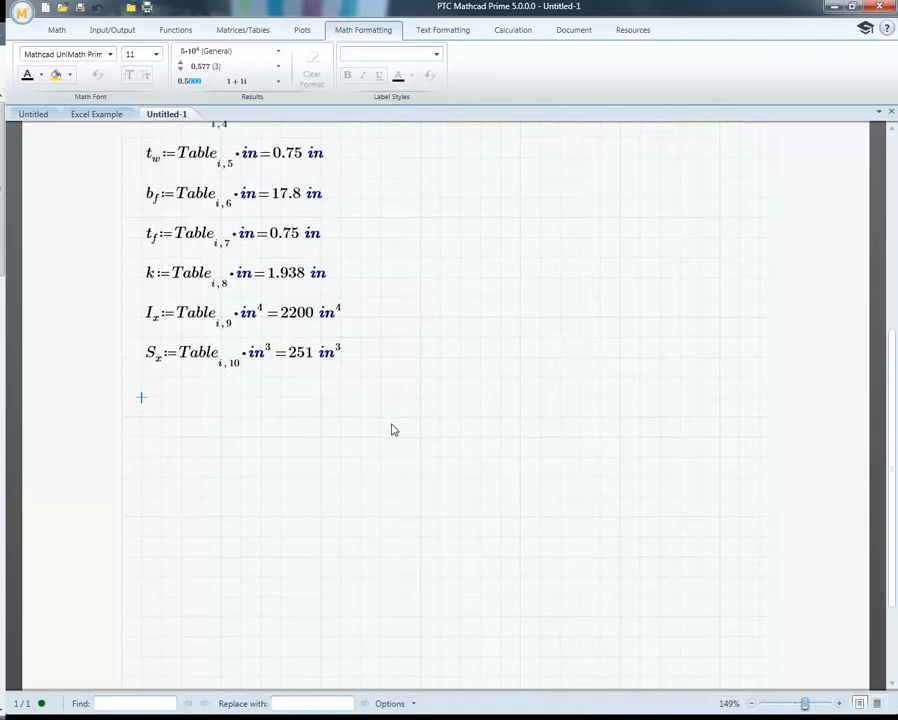
{"action": "scroll", "coordinate": [393, 430], "scroll_direction": "up", "scroll_amount": 1}
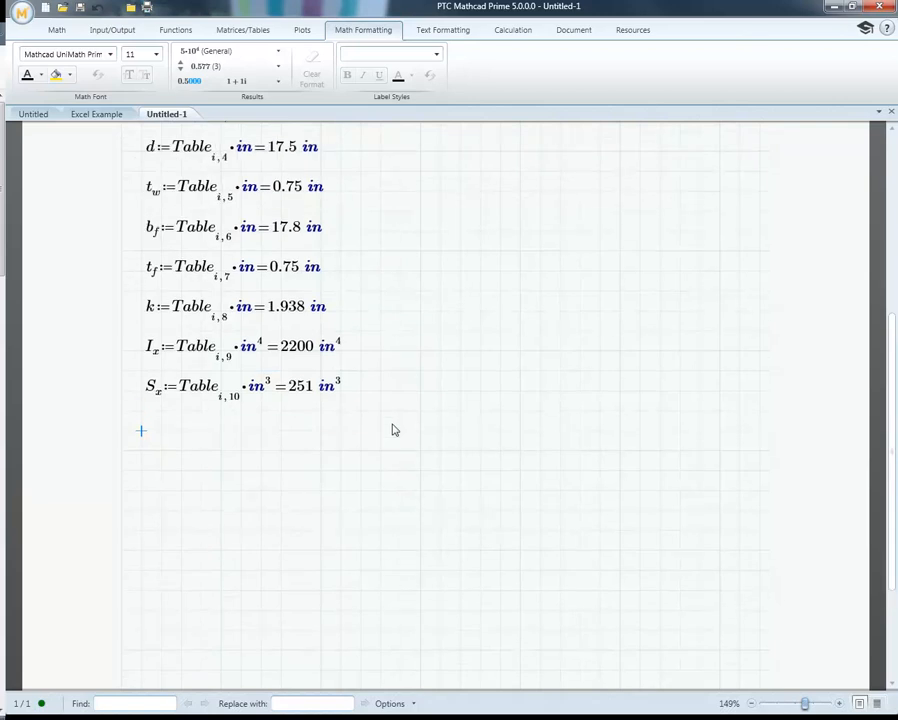
{"action": "scroll", "coordinate": [393, 430], "scroll_direction": "up", "scroll_amount": 5}
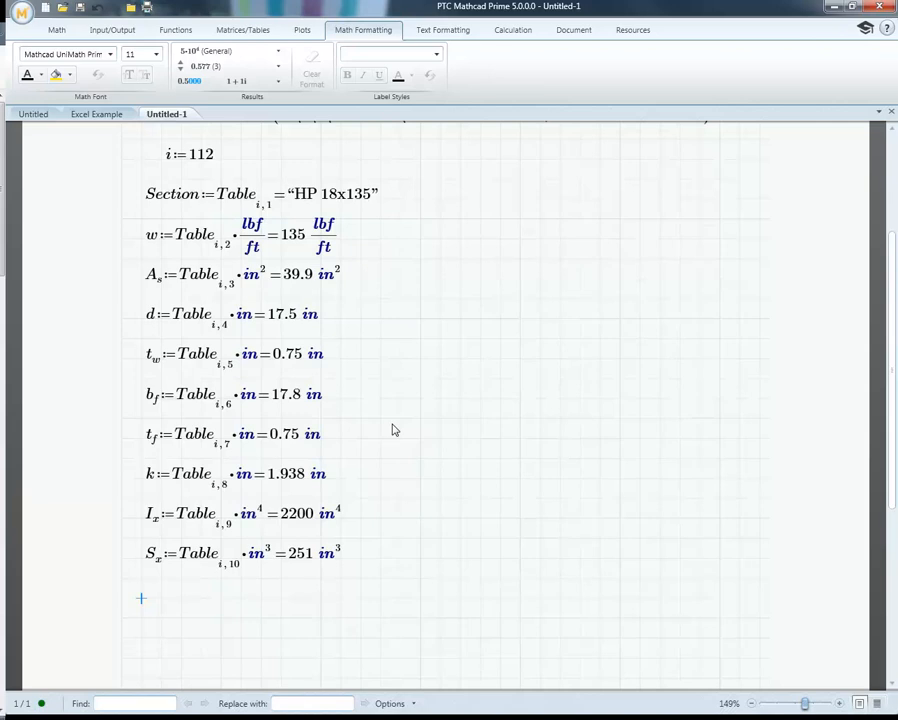
{"action": "scroll", "coordinate": [394, 428], "scroll_direction": "down", "scroll_amount": 1}
{"action": "scroll", "coordinate": [402, 422], "scroll_direction": "up", "scroll_amount": 1}
{"action": "scroll", "coordinate": [412, 400], "scroll_direction": "down", "scroll_amount": 2}
{"action": "scroll", "coordinate": [412, 400], "scroll_direction": "up", "scroll_amount": 3}
{"action": "scroll", "coordinate": [416, 403], "scroll_direction": "down", "scroll_amount": 1}
{"action": "scroll", "coordinate": [416, 403], "scroll_direction": "down", "scroll_amount": 2}
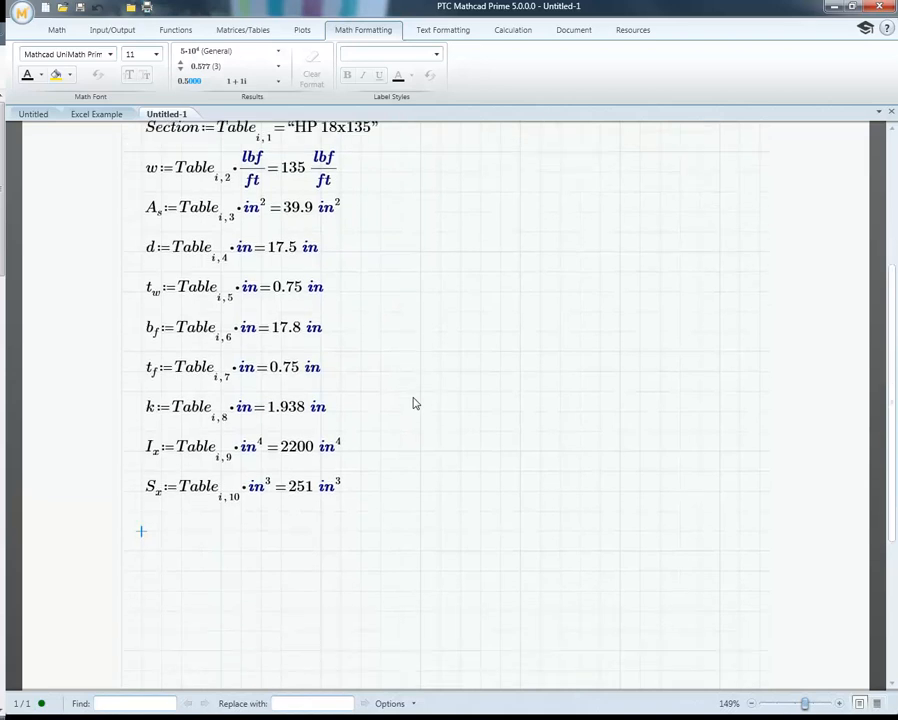
{"action": "scroll", "coordinate": [416, 403], "scroll_direction": "down", "scroll_amount": 2}
{"action": "scroll", "coordinate": [415, 401], "scroll_direction": "down", "scroll_amount": 2}
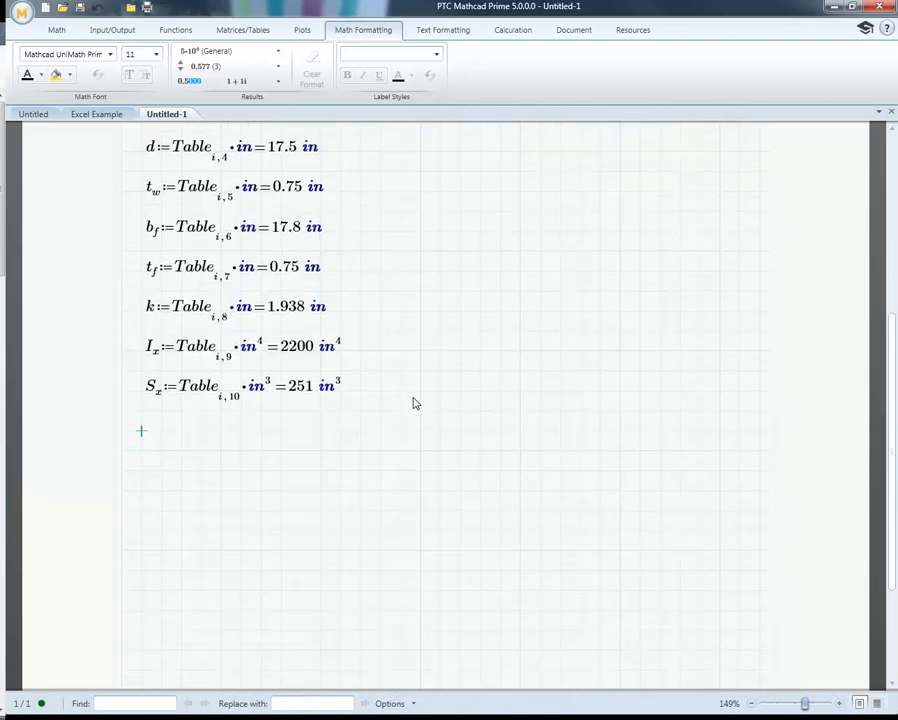
Step: Below S_x, start defining data_dump as a program block containing a for loop
{"action": "left_click", "coordinate": [165, 422]}
{"action": "scroll", "coordinate": [450, 445], "scroll_direction": "up", "scroll_amount": 2}
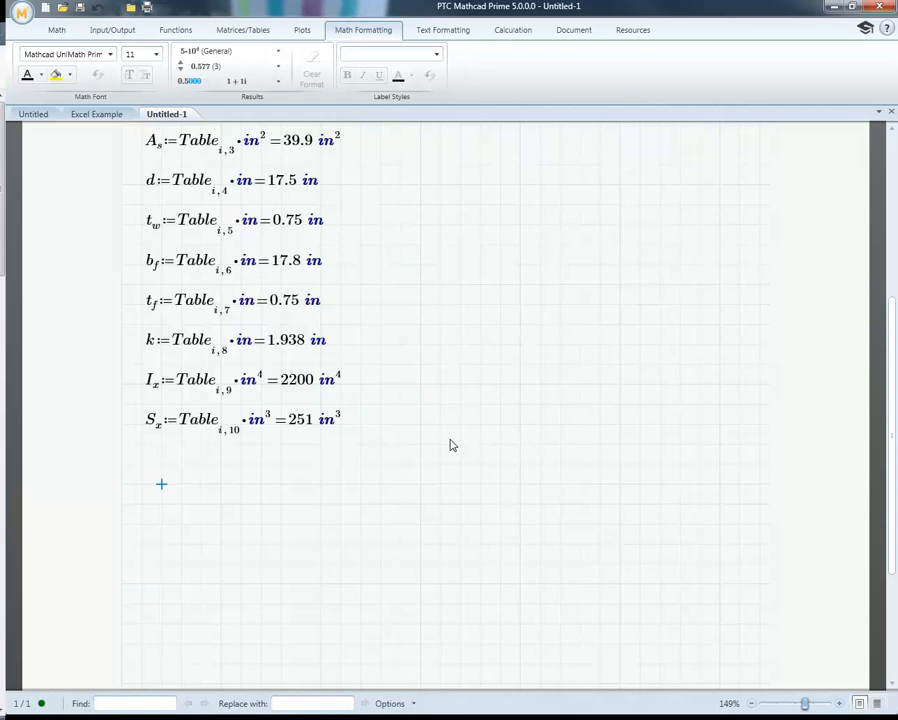
{"action": "scroll", "coordinate": [452, 443], "scroll_direction": "down", "scroll_amount": 4}
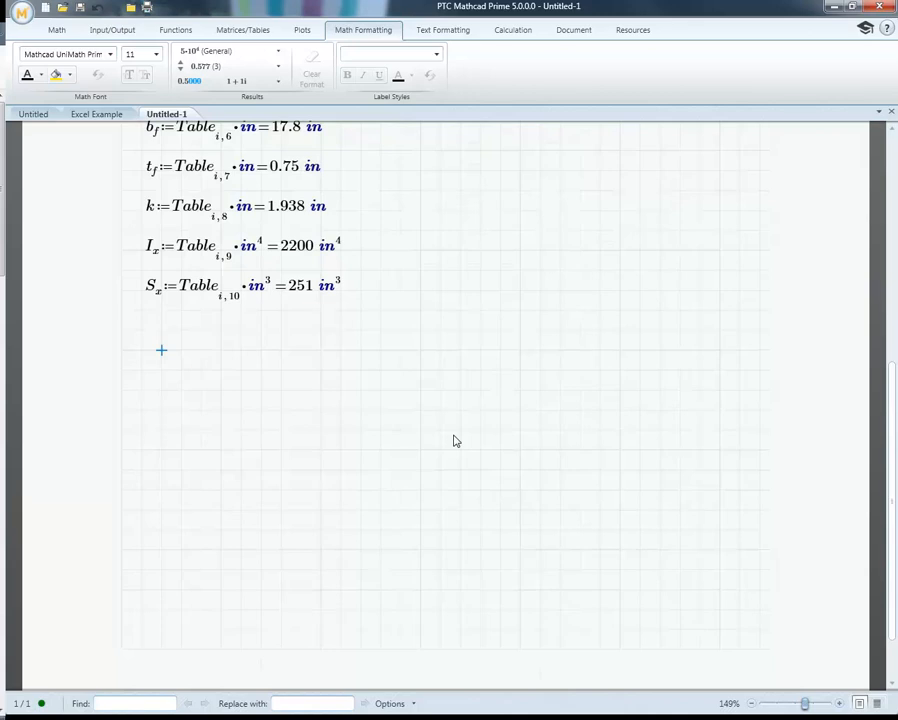
{"action": "type", "text": "data_dump:="}
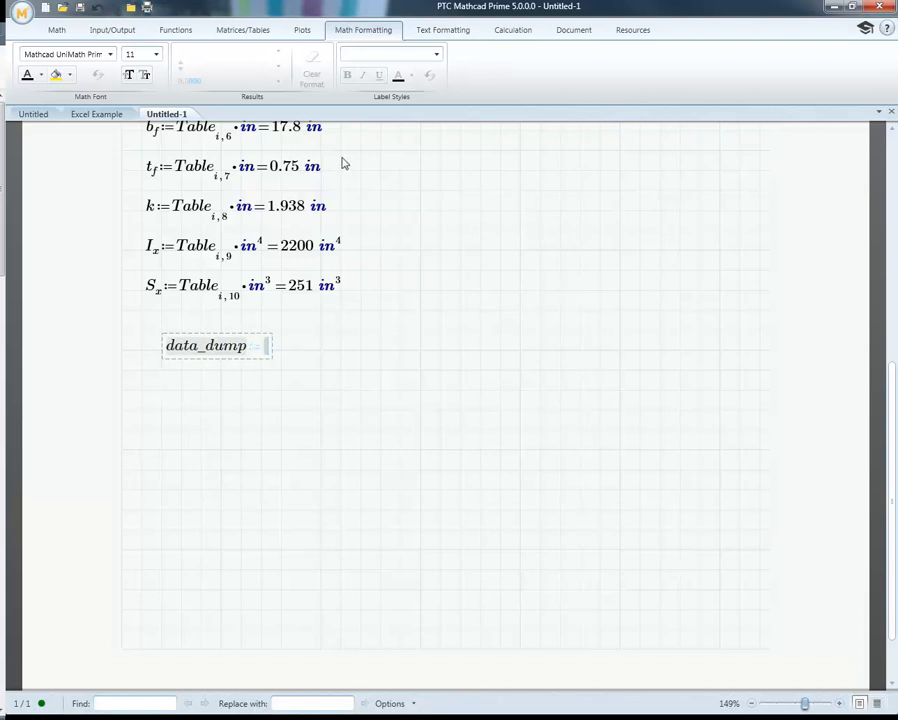
{"action": "left_click", "coordinate": [58, 29]}
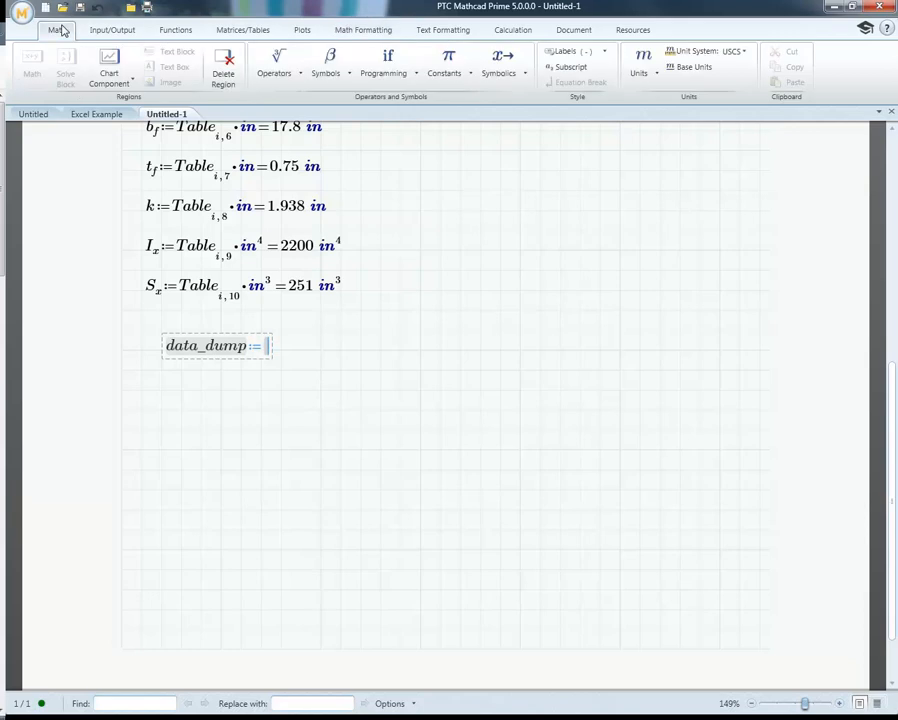
{"action": "left_click", "coordinate": [390, 64]}
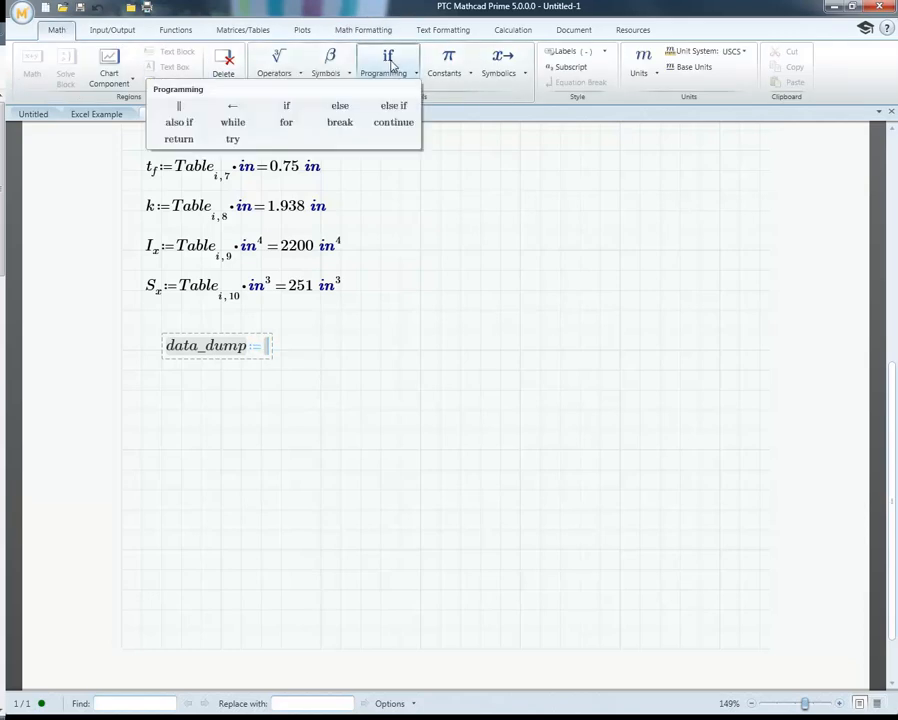
{"action": "left_click", "coordinate": [180, 110]}
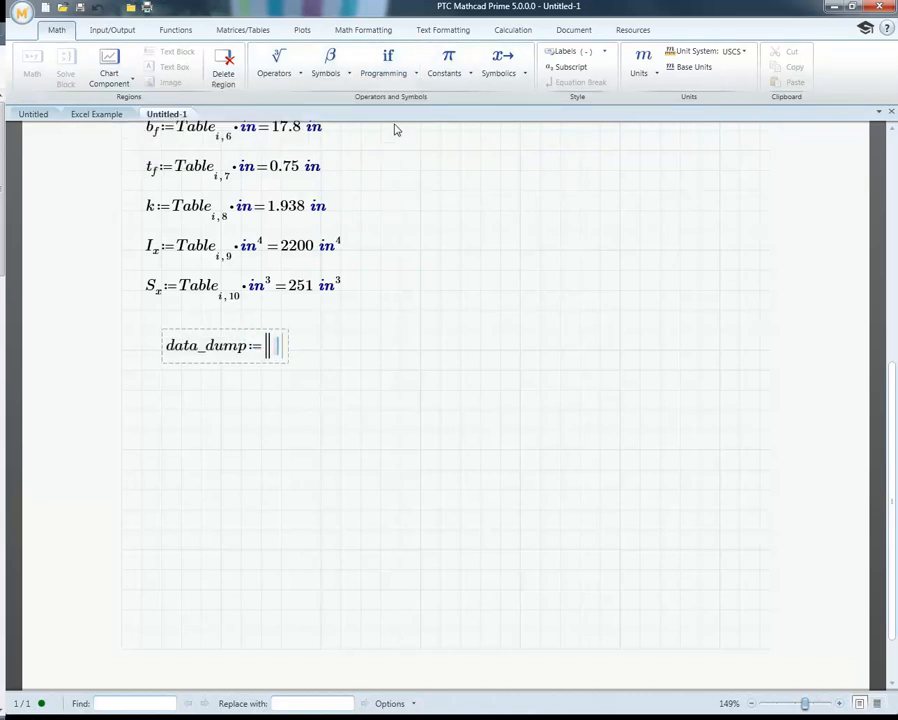
{"action": "left_click", "coordinate": [393, 74]}
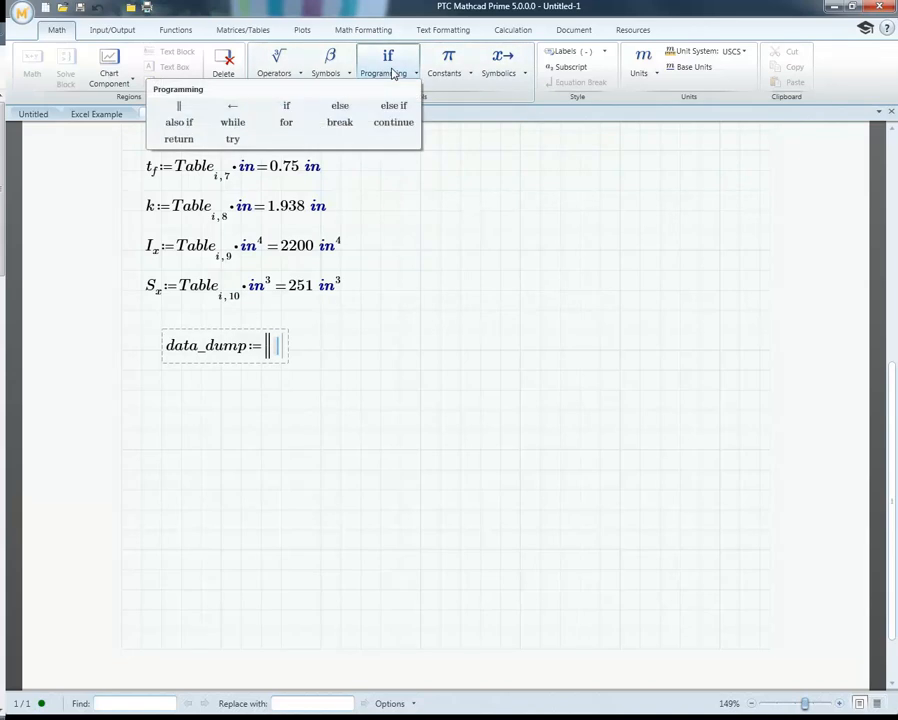
{"action": "left_click", "coordinate": [287, 125]}
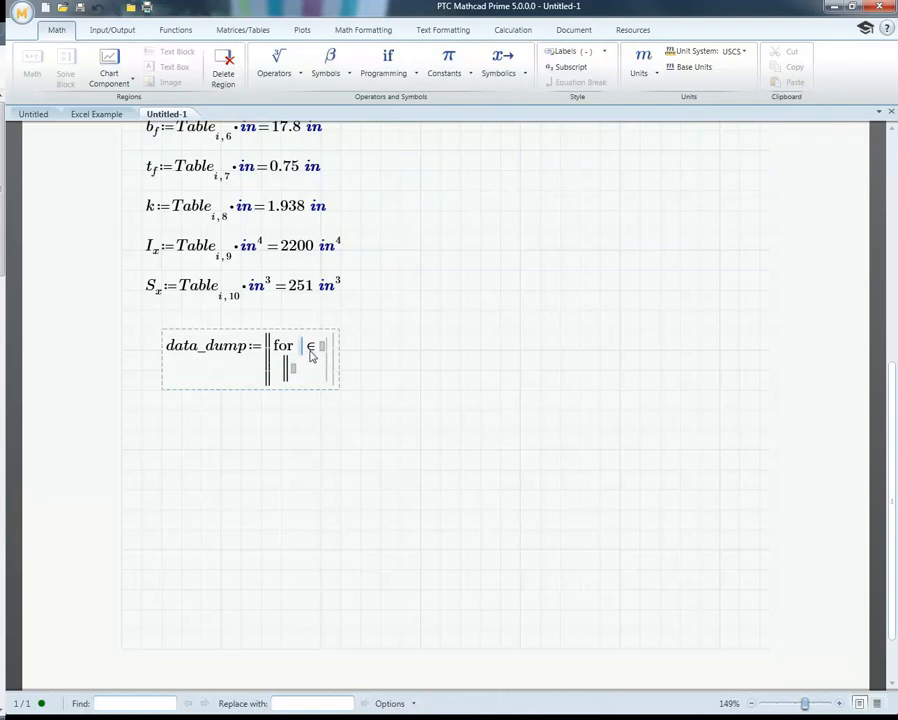
Step: Review the worksheet from the Table import and row index i down to the data_dump program
{"action": "scroll", "coordinate": [310, 357], "scroll_direction": "up", "scroll_amount": 3}
{"action": "scroll", "coordinate": [310, 357], "scroll_direction": "up", "scroll_amount": 4}
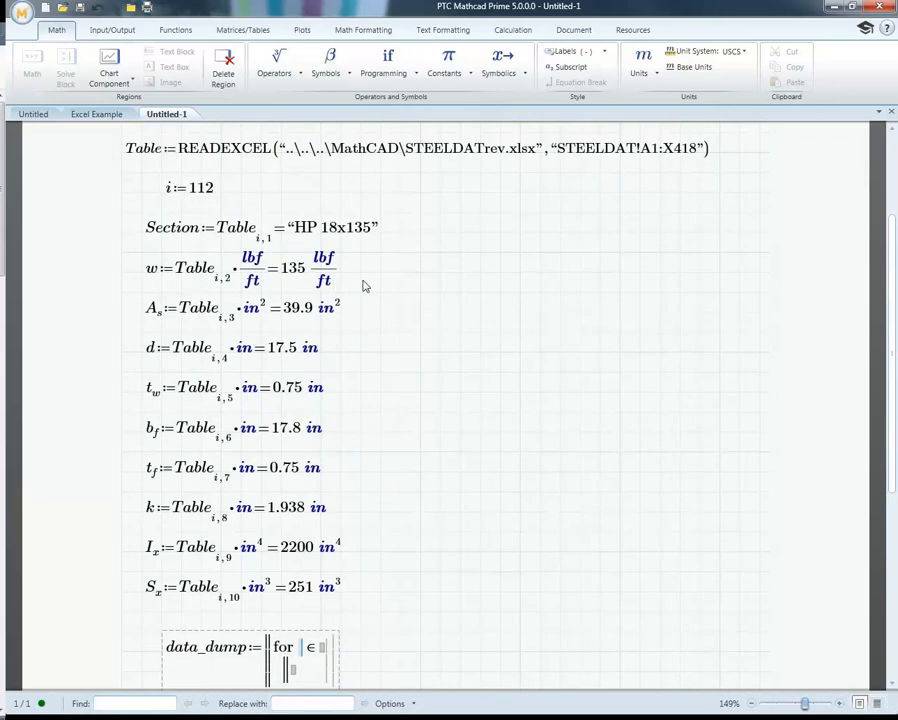
{"action": "scroll", "coordinate": [364, 286], "scroll_direction": "down", "scroll_amount": 1}
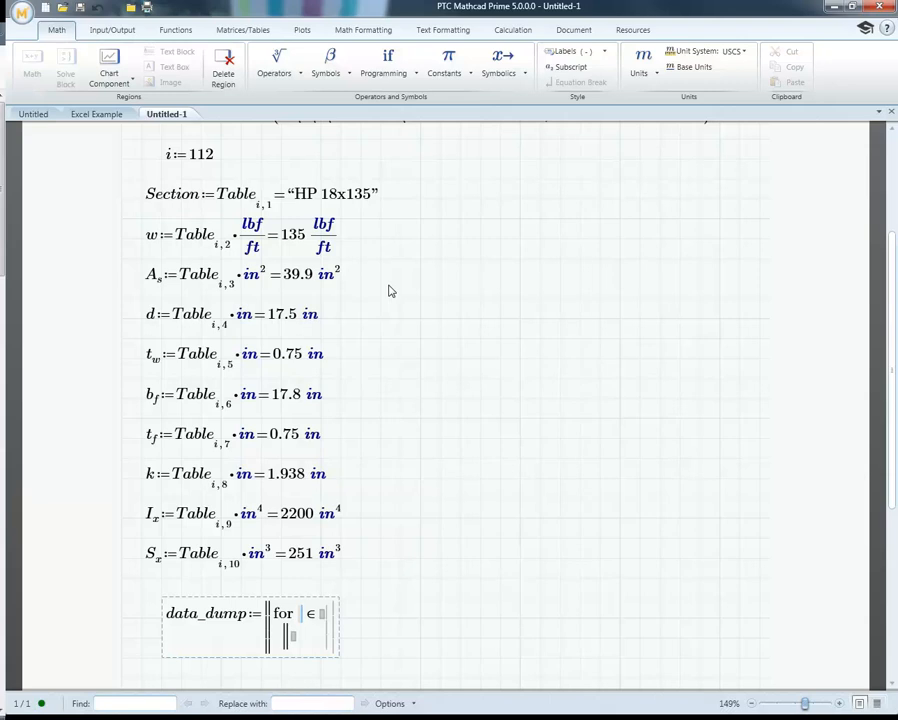
{"action": "scroll", "coordinate": [391, 291], "scroll_direction": "down", "scroll_amount": 1}
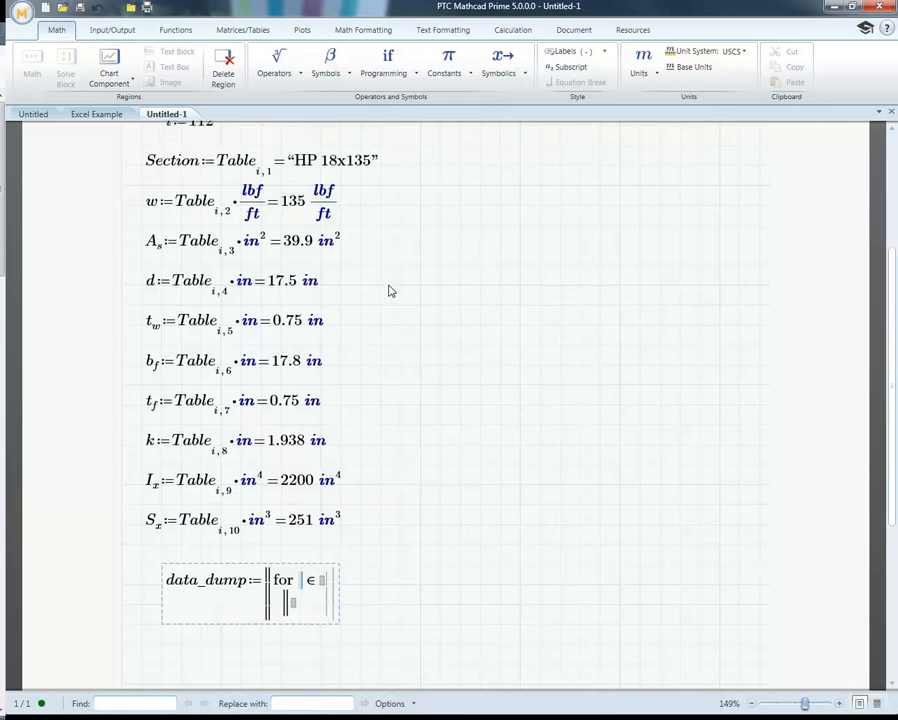
{"action": "scroll", "coordinate": [391, 291], "scroll_direction": "up", "scroll_amount": 2}
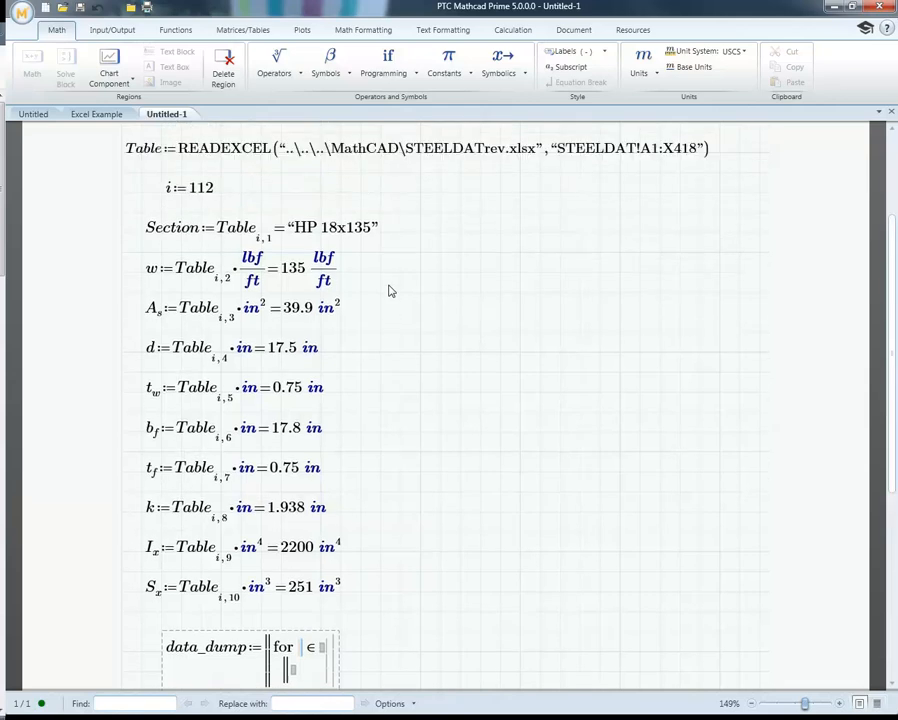
{"action": "scroll", "coordinate": [391, 291], "scroll_direction": "down", "scroll_amount": 5}
{"action": "scroll", "coordinate": [391, 291], "scroll_direction": "down", "scroll_amount": 1}
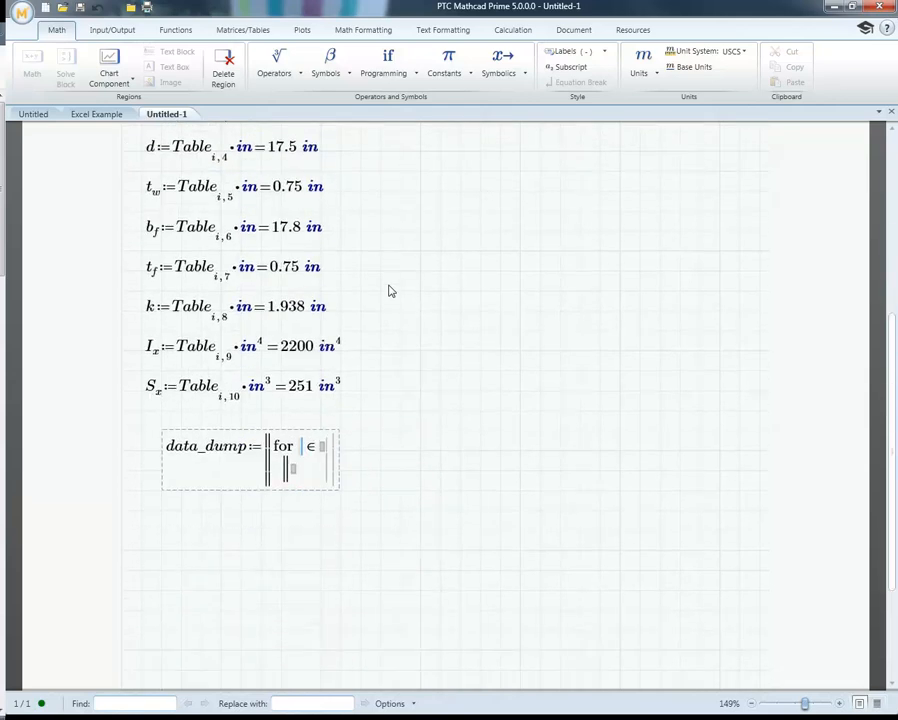
{"action": "scroll", "coordinate": [391, 291], "scroll_direction": "down", "scroll_amount": 1}
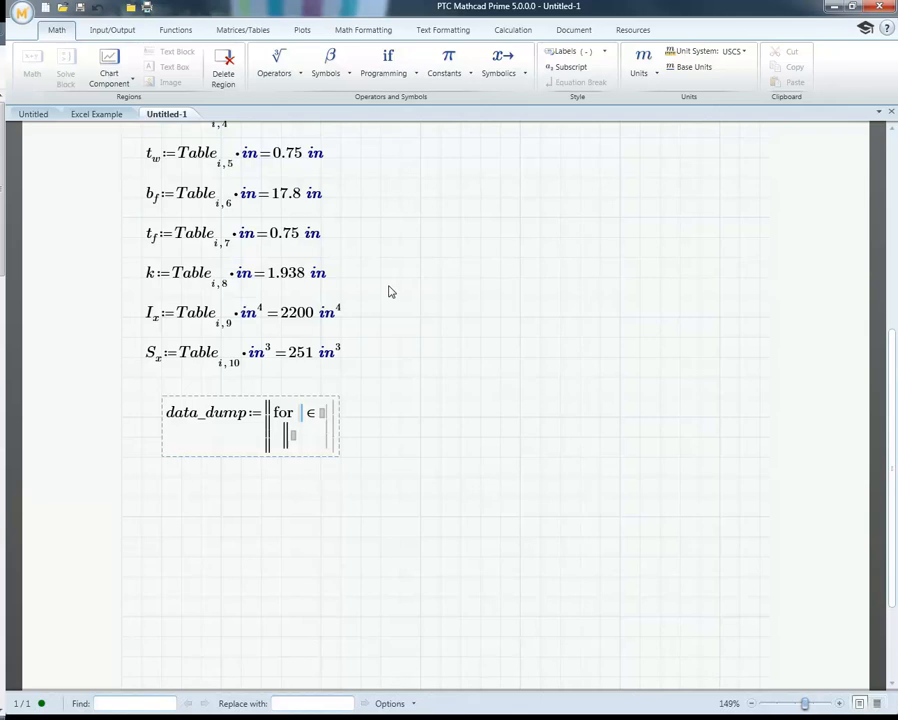
Step: Set the data_dump for loop to iterate j over the range 0 to 10
{"action": "type", "text": "j"}
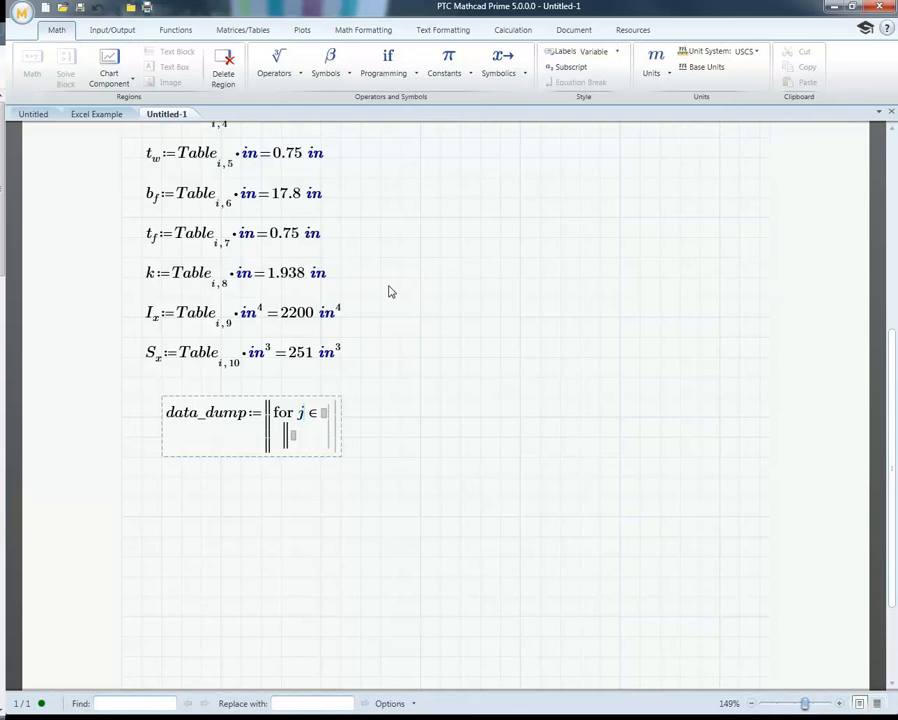
{"action": "left_click", "coordinate": [325, 420]}
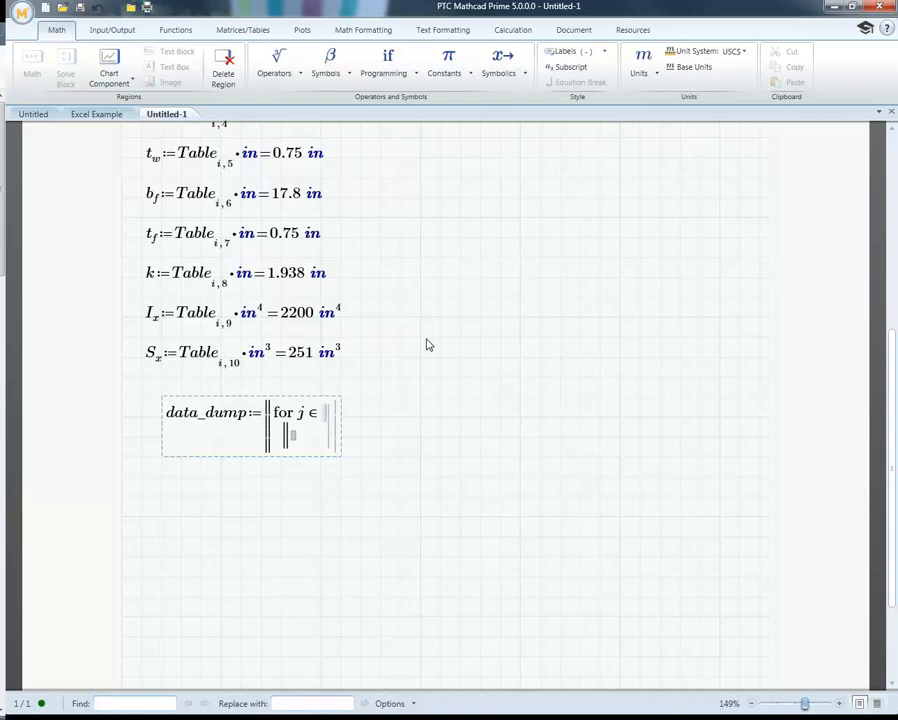
{"action": "type", "text": "0"}
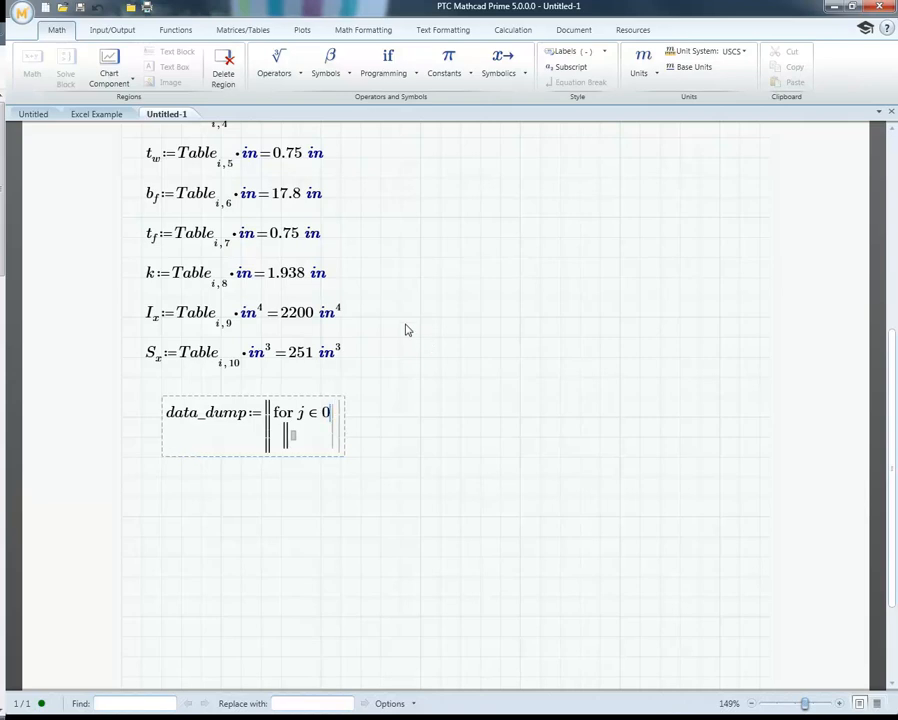
{"action": "left_click", "coordinate": [283, 74]}
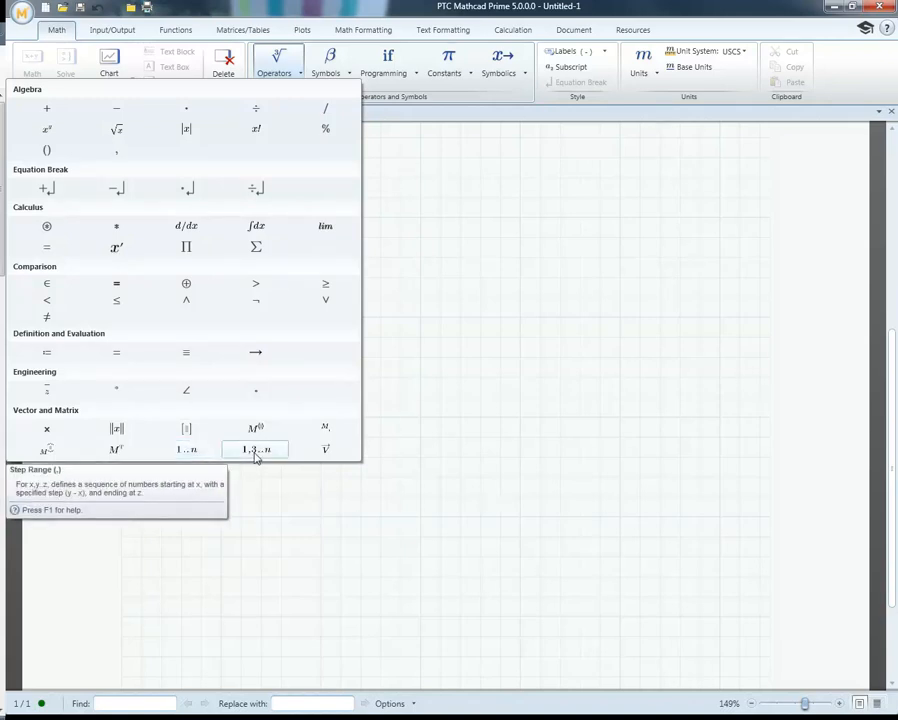
{"action": "left_click", "coordinate": [186, 453]}
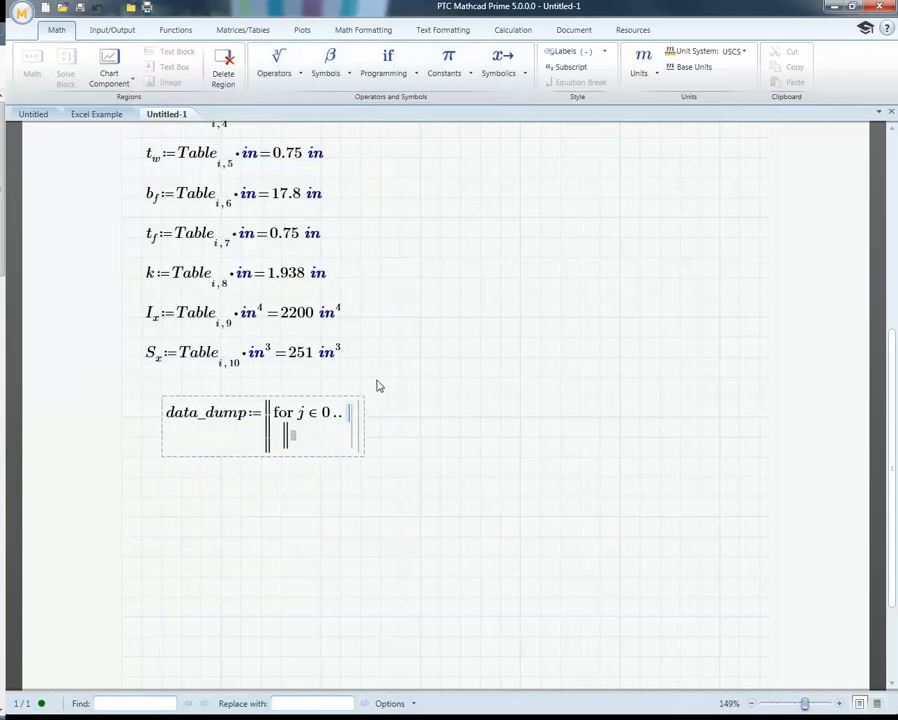
{"action": "type", "text": "10"}
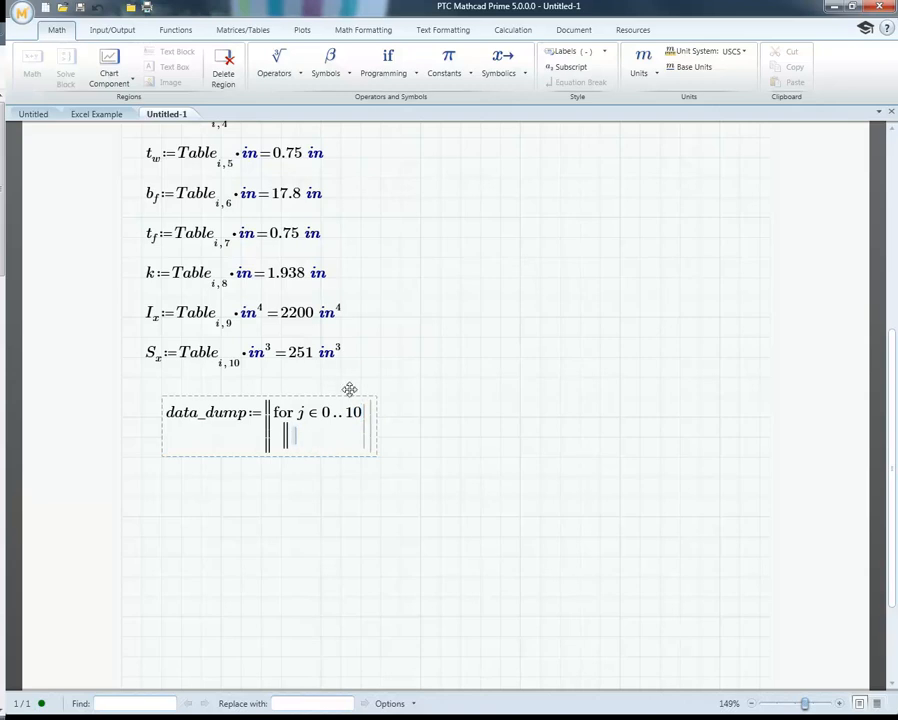
Step: In the loop body, locally assign Table with matrix index i,j to M with vector index j
{"action": "type", "text": "M"}
{"action": "type", "text": "["}
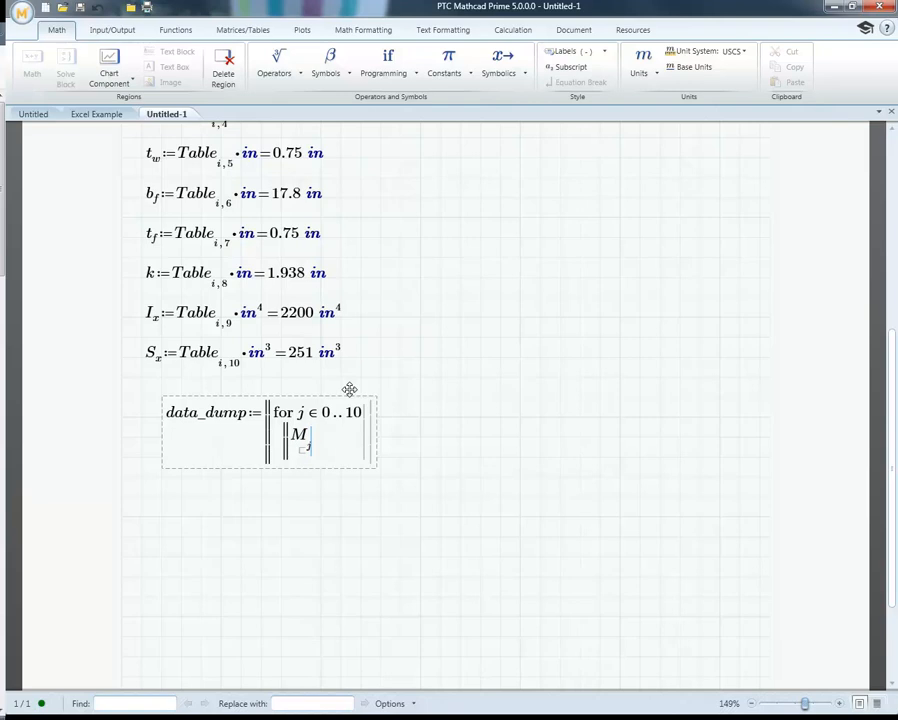
{"action": "left_click", "coordinate": [392, 72]}
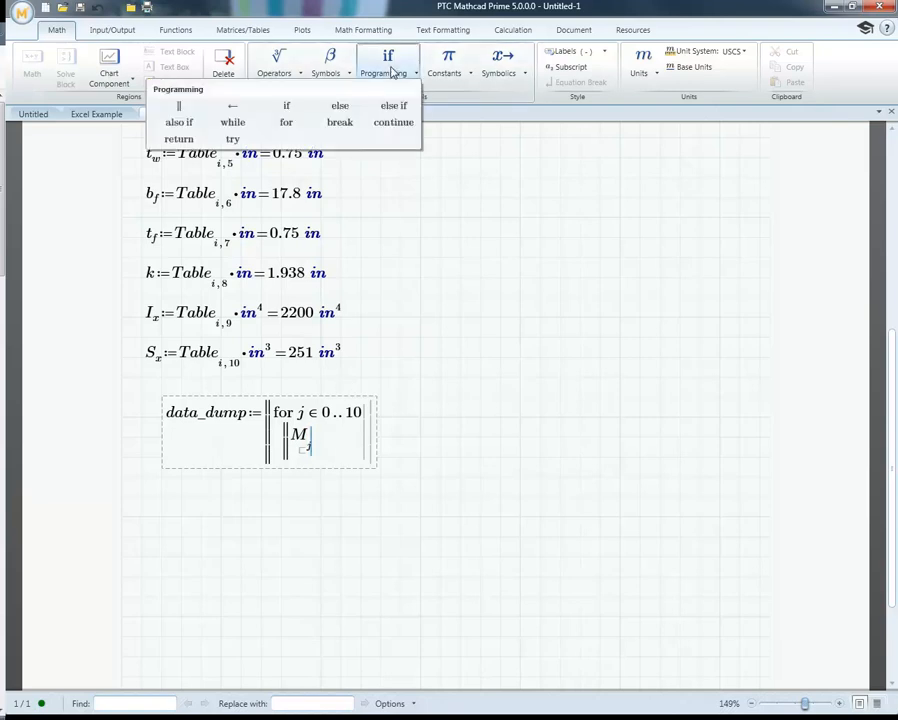
{"action": "left_click", "coordinate": [232, 110]}
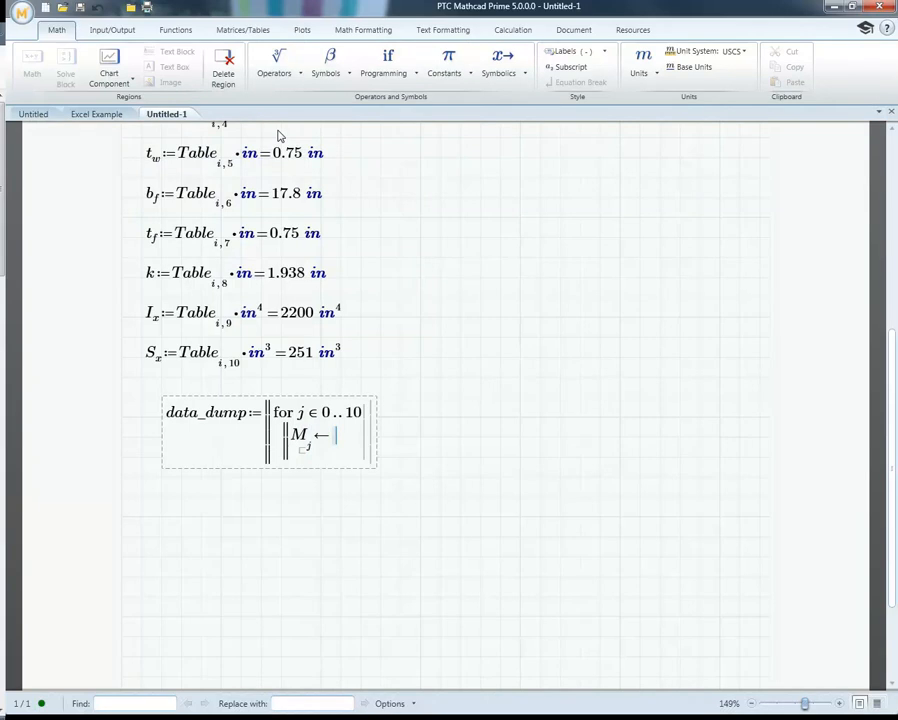
{"action": "type", "text": "Table"}
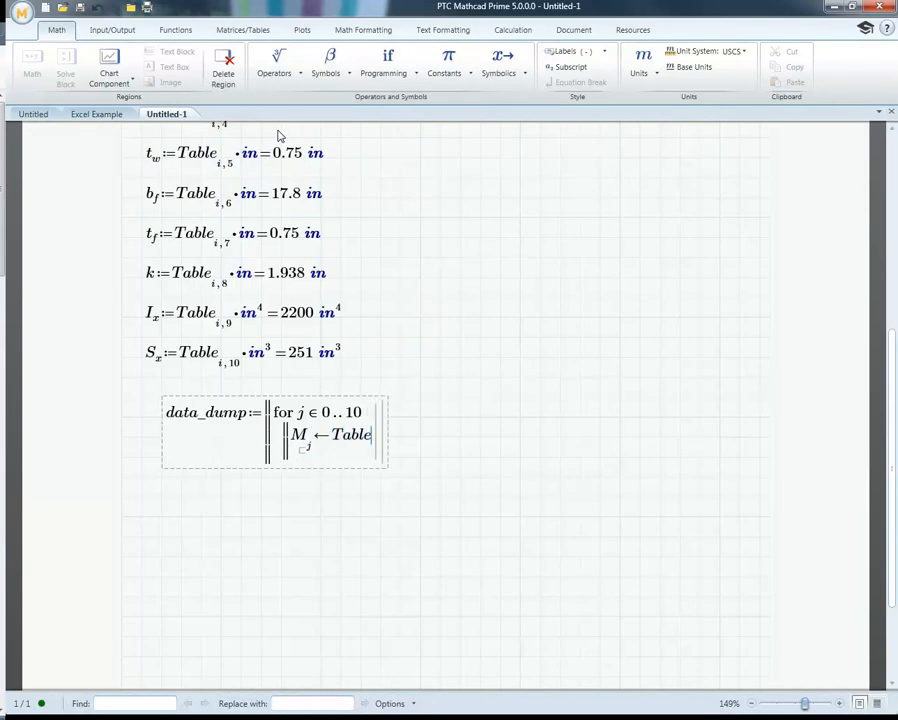
{"action": "type", "text": "[i,"}
{"action": "type", "text": "j"}
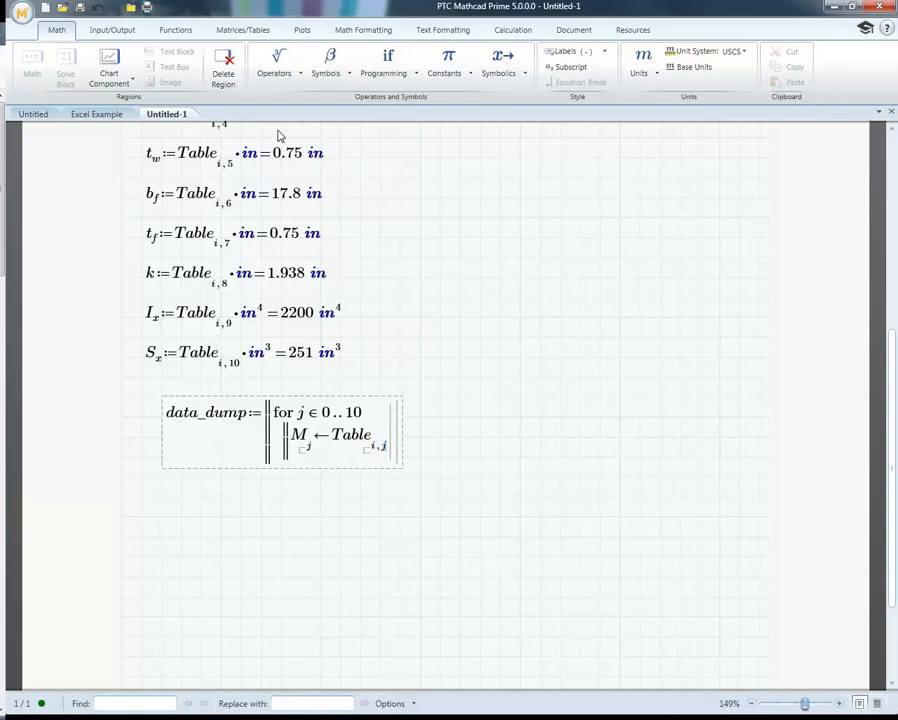
Step: Add a program line below the for loop, outside its body, and insert the WRITEEXCEL function there
{"action": "key", "text": "space"}
{"action": "key", "text": "space"}
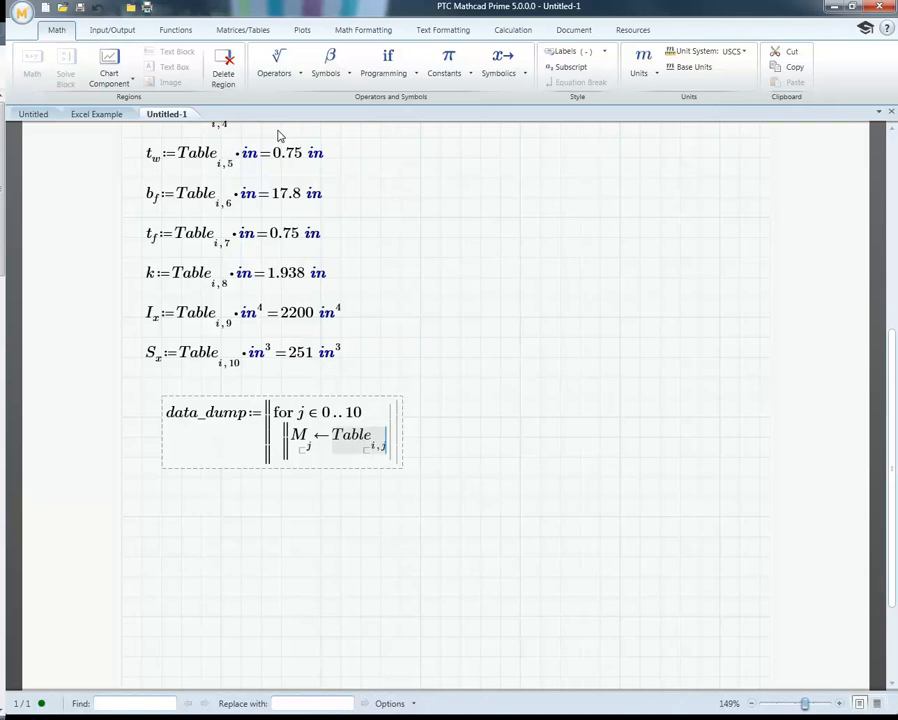
{"action": "key", "text": "space"}
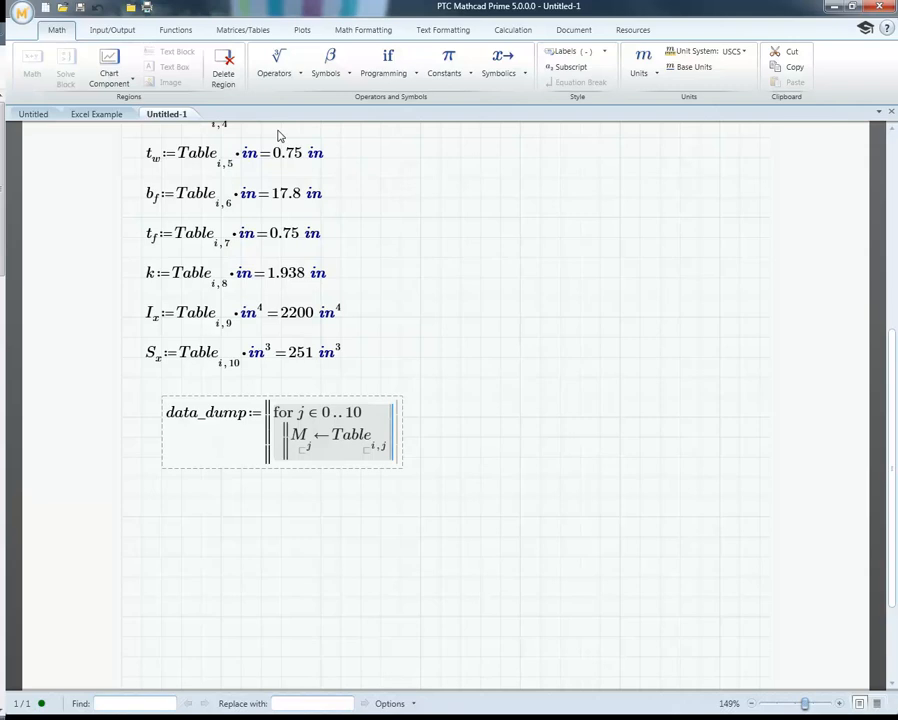
{"action": "key", "text": "Return"}
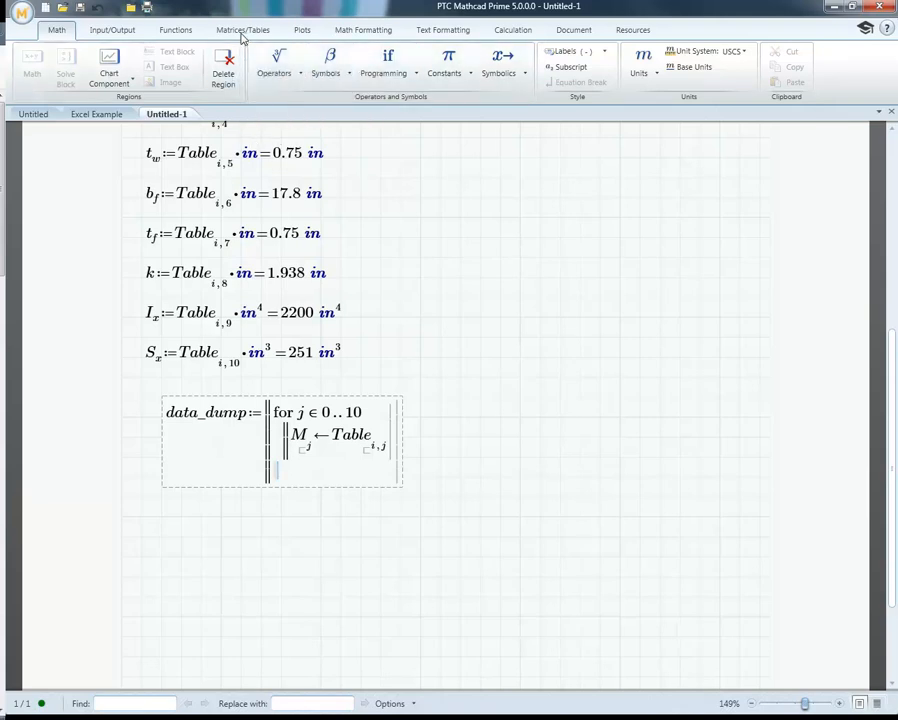
{"action": "left_click", "coordinate": [172, 31]}
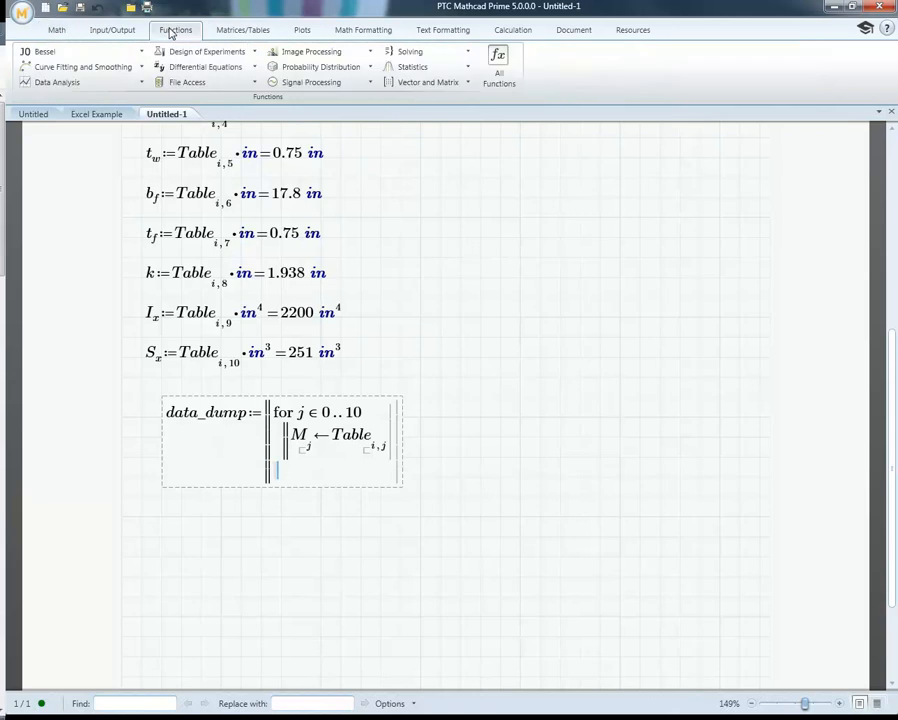
{"action": "left_click", "coordinate": [255, 84]}
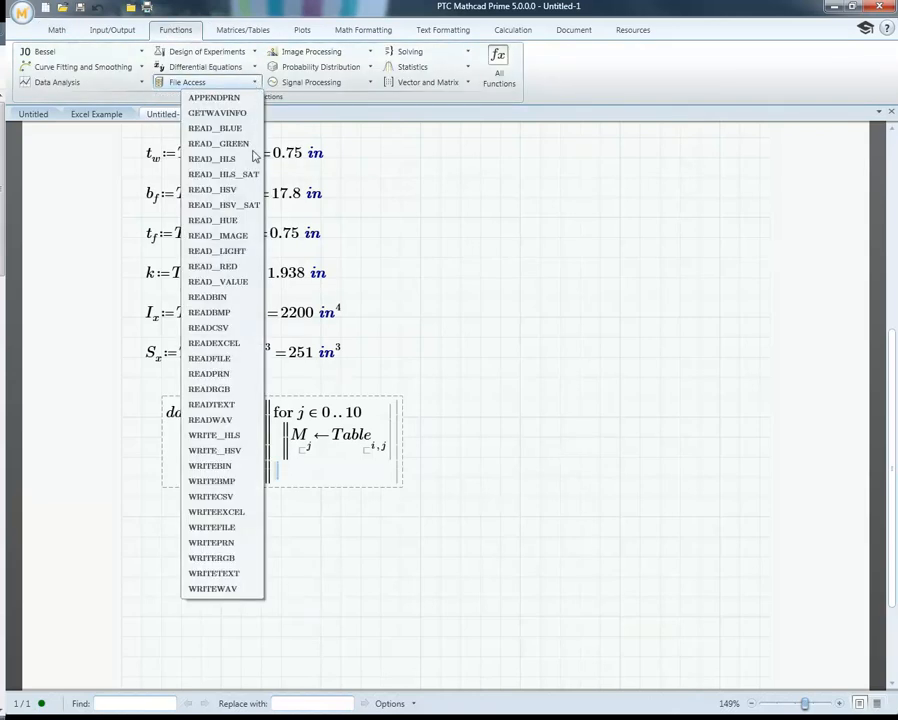
{"action": "left_click", "coordinate": [213, 513]}
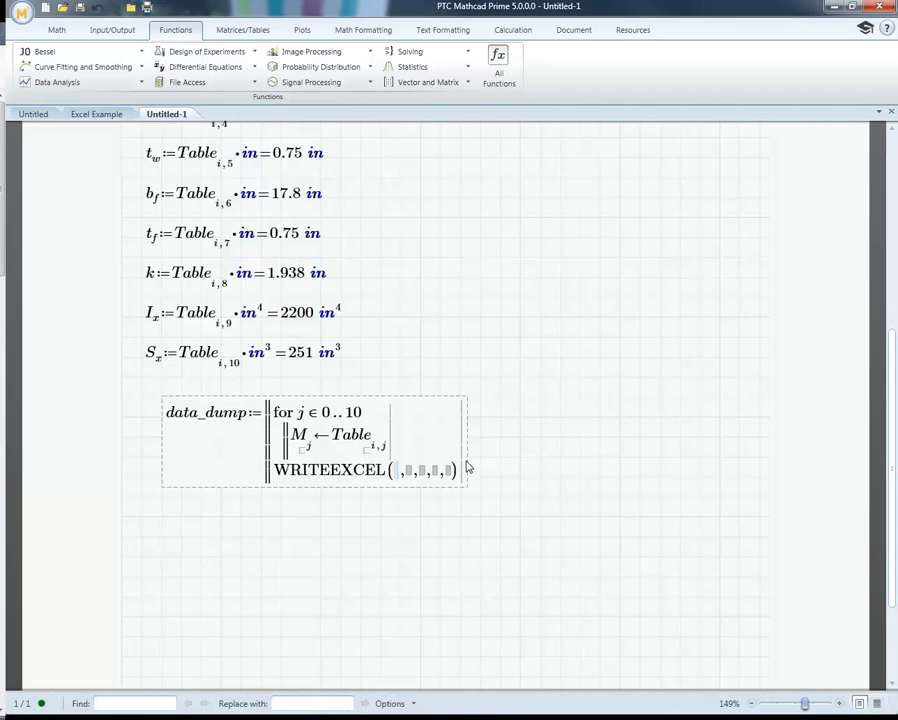
Step: Enter the string "E:\work\mathcad\text.xls" as the file argument of WRITEEXCEL
{"action": "type", "text": "\""}
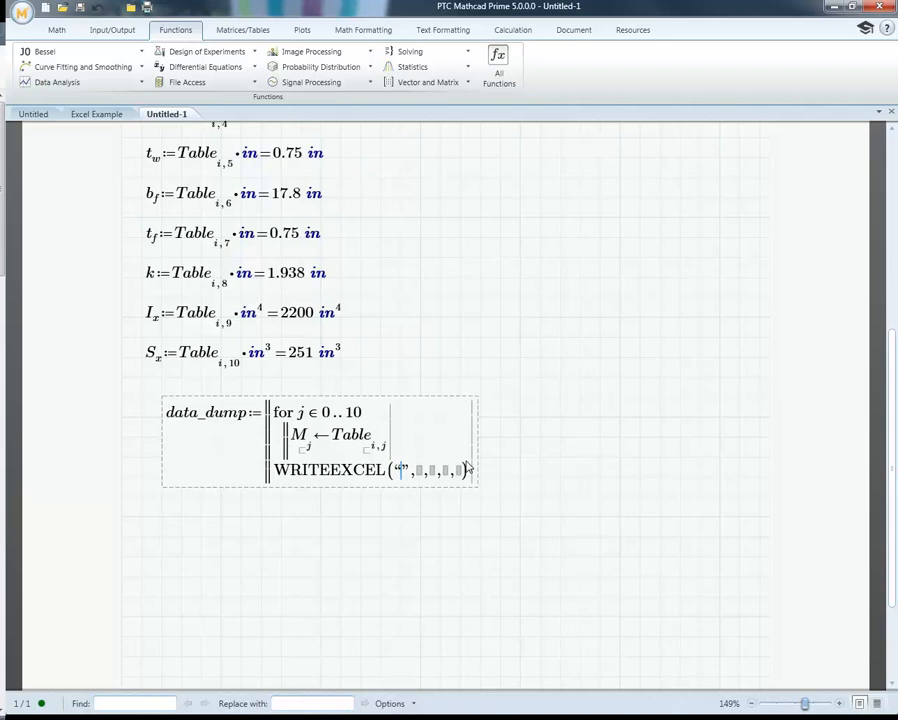
{"action": "type", "text": "W"}
{"action": "key", "text": "BackSpace"}
{"action": "type", "text": "E:"}
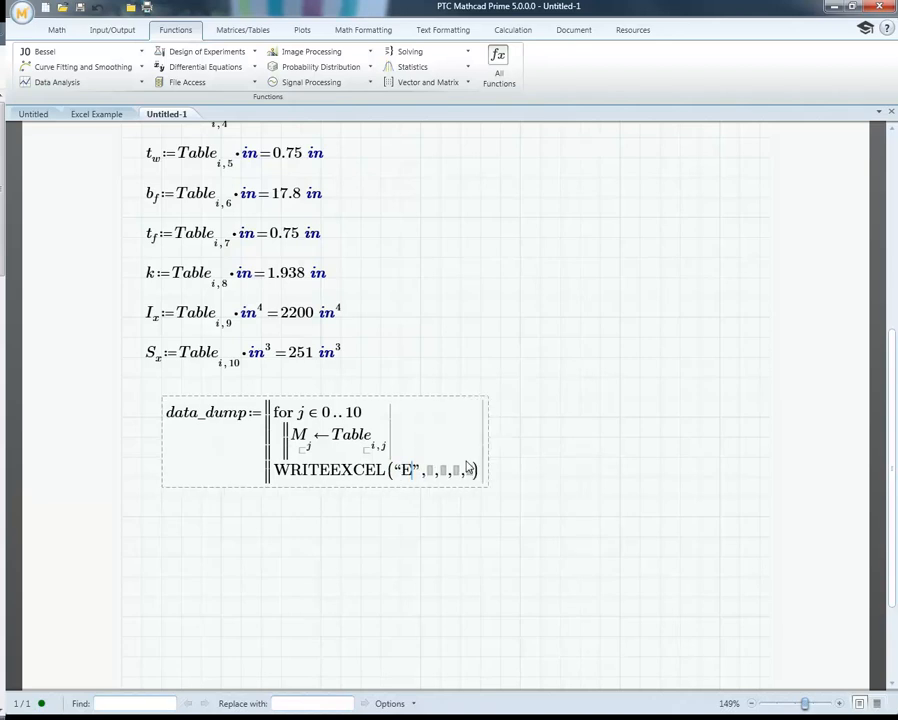
{"action": "type", "text": "\\w"}
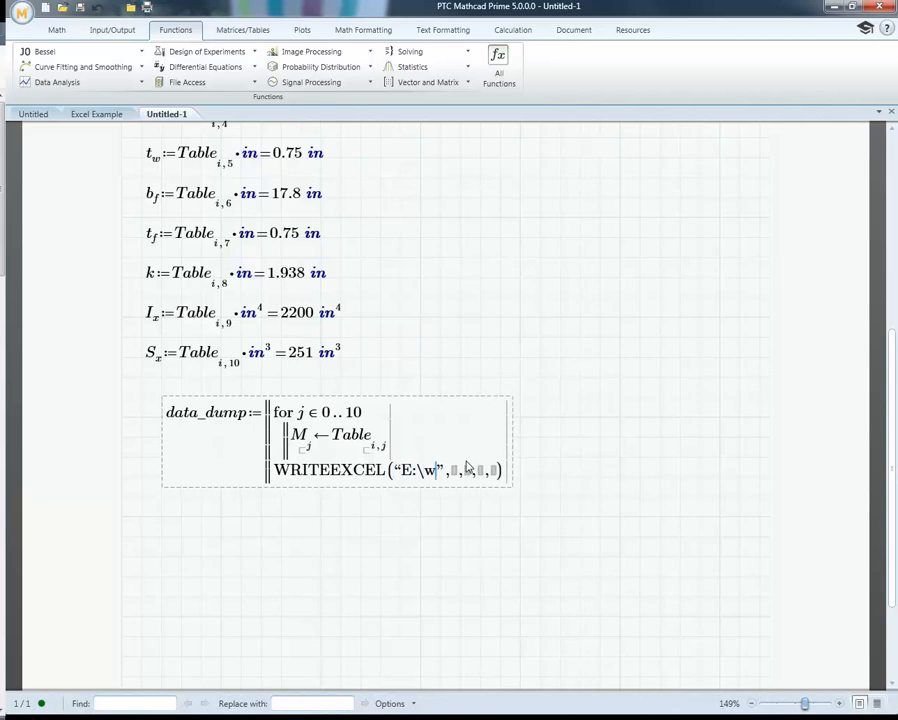
{"action": "type", "text": "ork\\mat"}
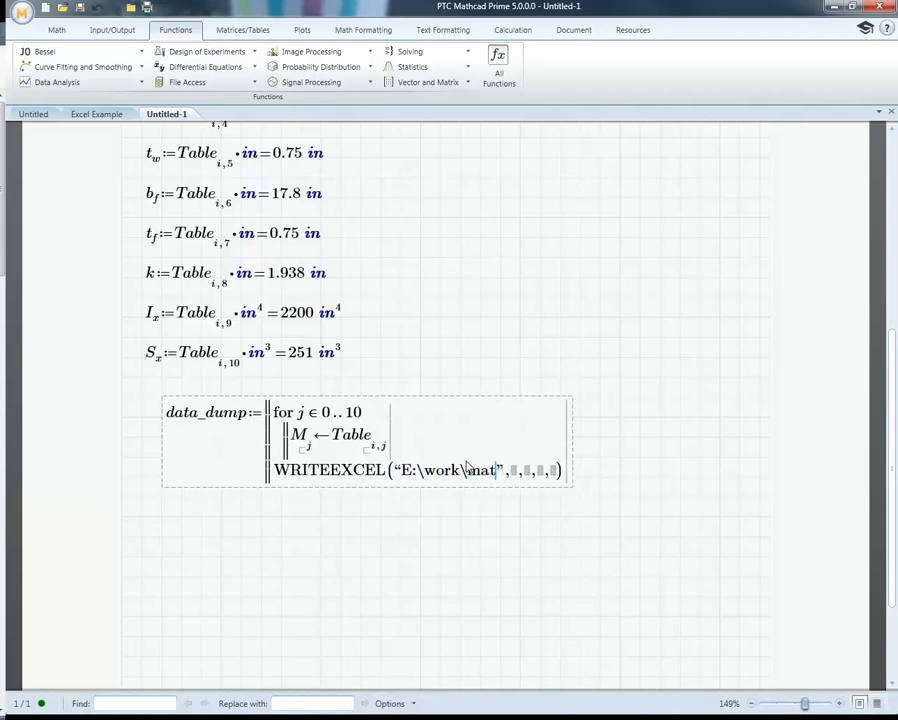
{"action": "type", "text": "hcad\\"}
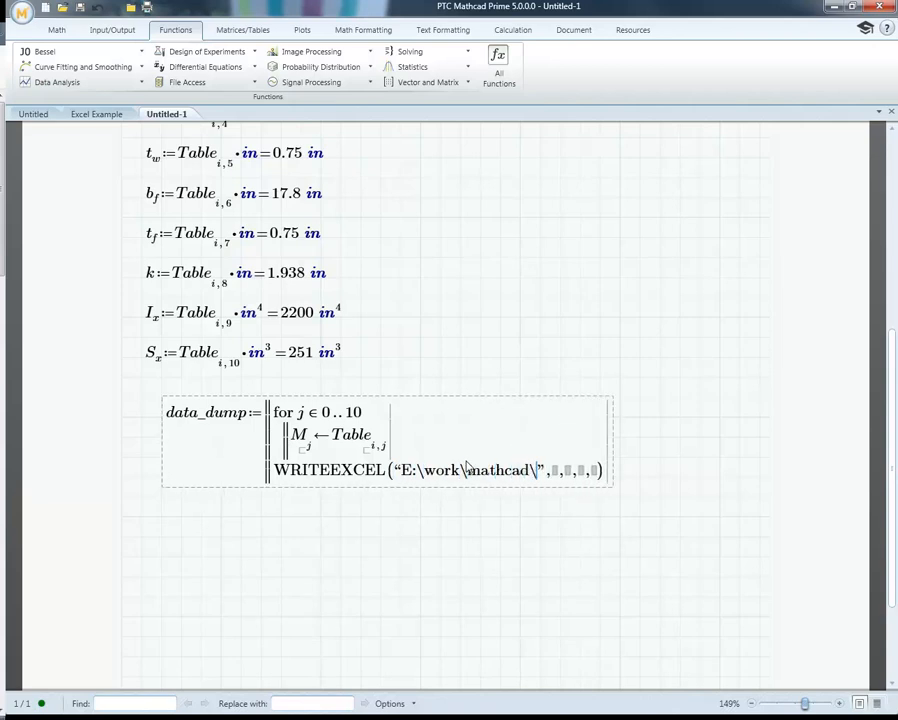
{"action": "type", "text": "text."}
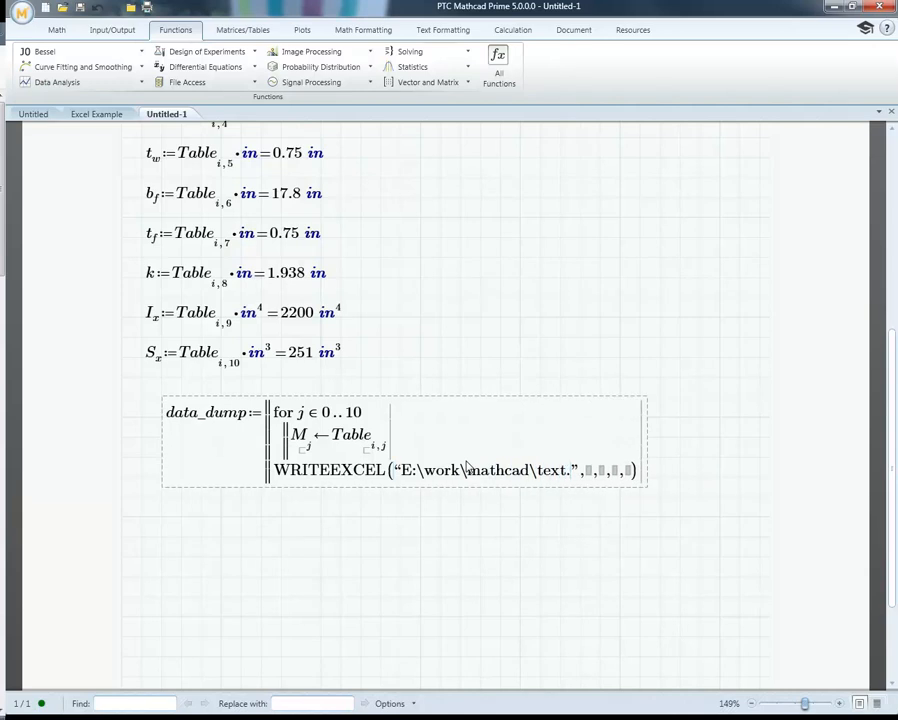
{"action": "type", "text": "xls"}
{"action": "key", "text": "Right"}
{"action": "key", "text": "Tab"}
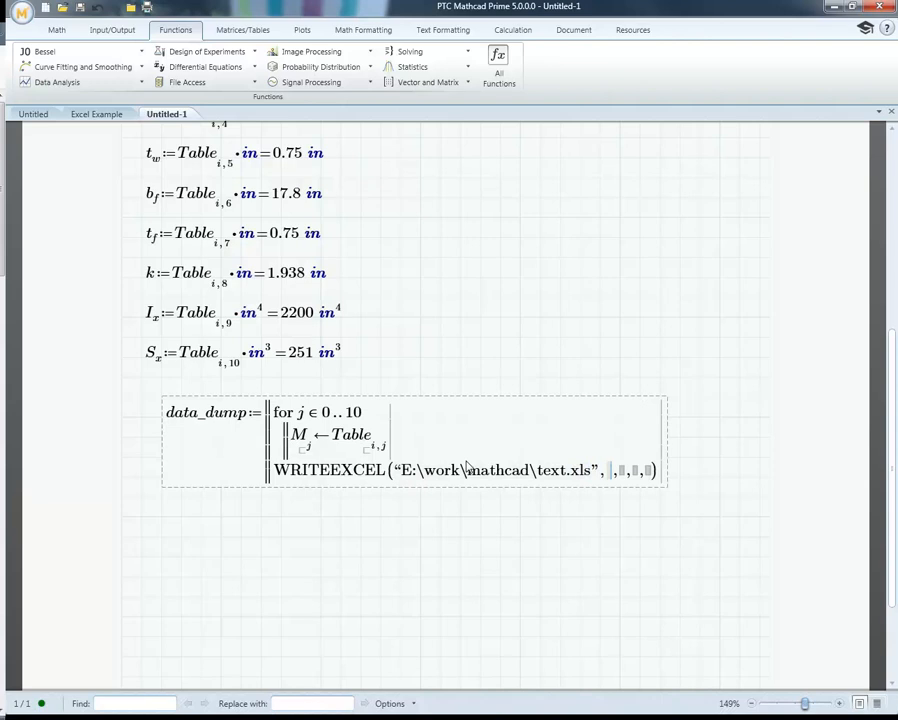
Step: Enter M with the transpose operator as the second argument of WRITEEXCEL
{"action": "type", "text": "M"}
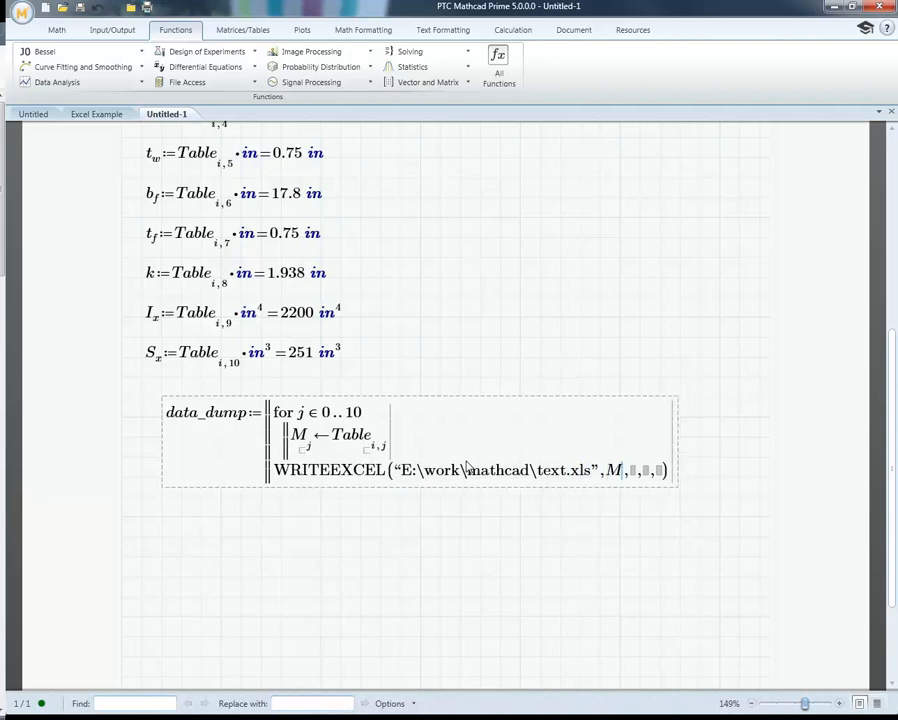
{"action": "left_click", "coordinate": [236, 33]}
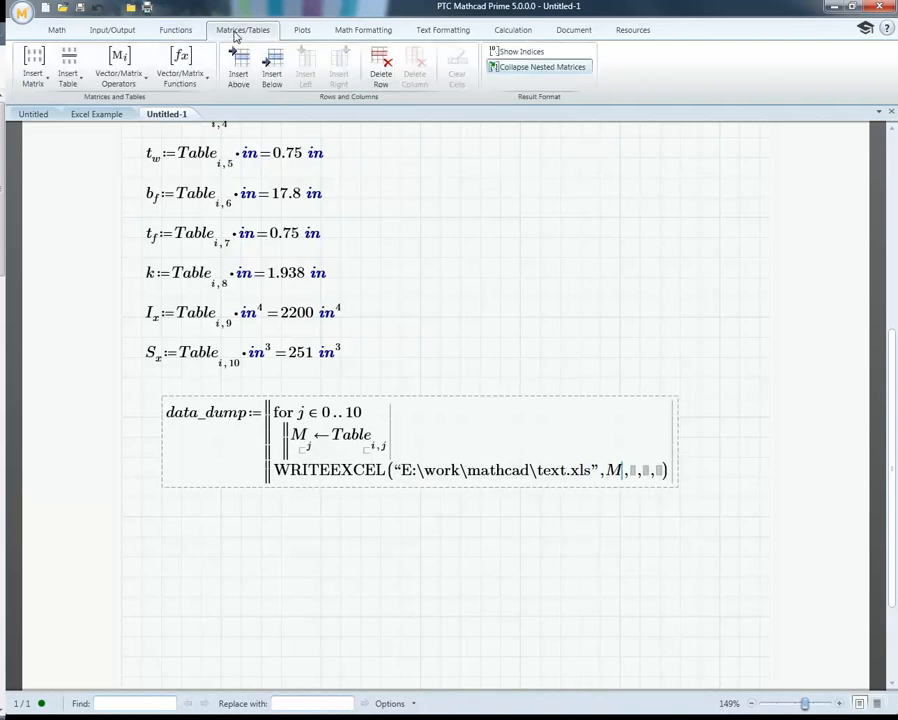
{"action": "left_click", "coordinate": [143, 84]}
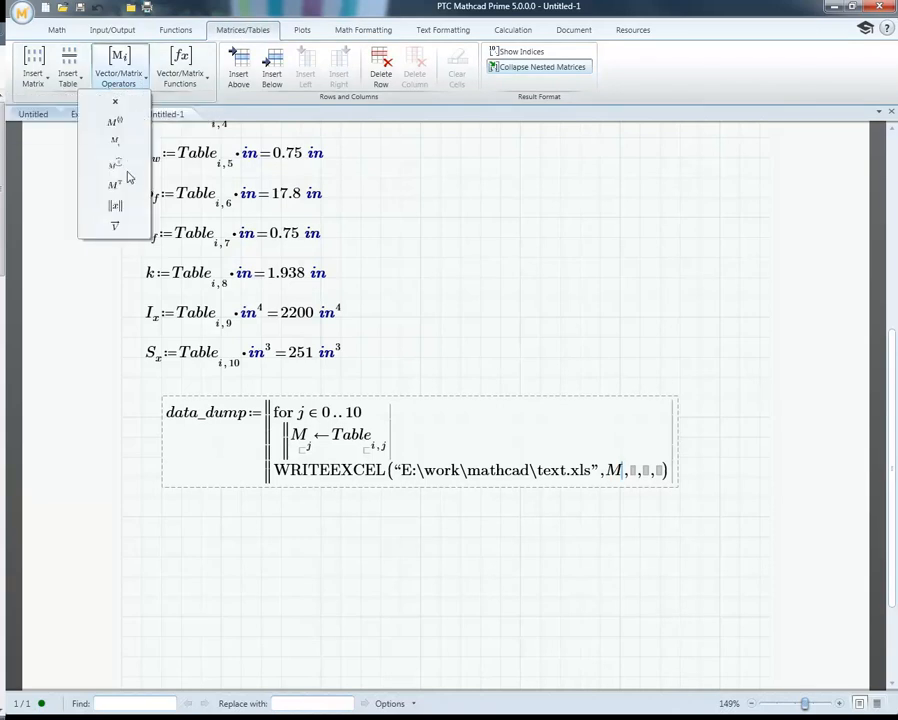
{"action": "left_click", "coordinate": [116, 187]}
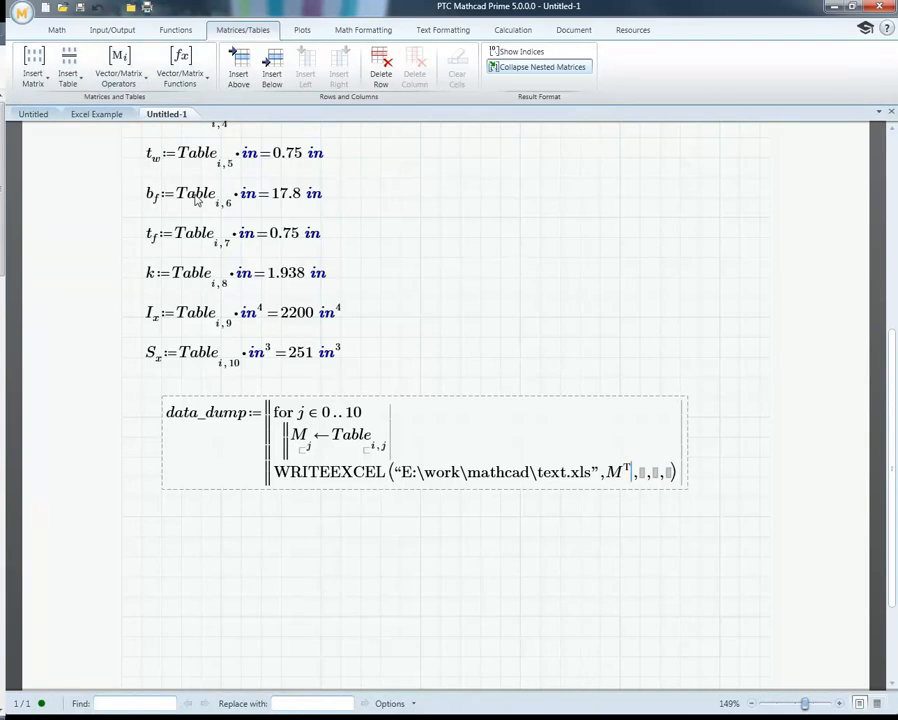
Step: Remove the three unused placeholders after the transposed M in WRITEEXCEL
{"action": "key", "text": "Tab"}
{"action": "key", "text": "BackSpace"}
{"action": "key", "text": "BackSpace"}
{"action": "key", "text": "BackSpace"}
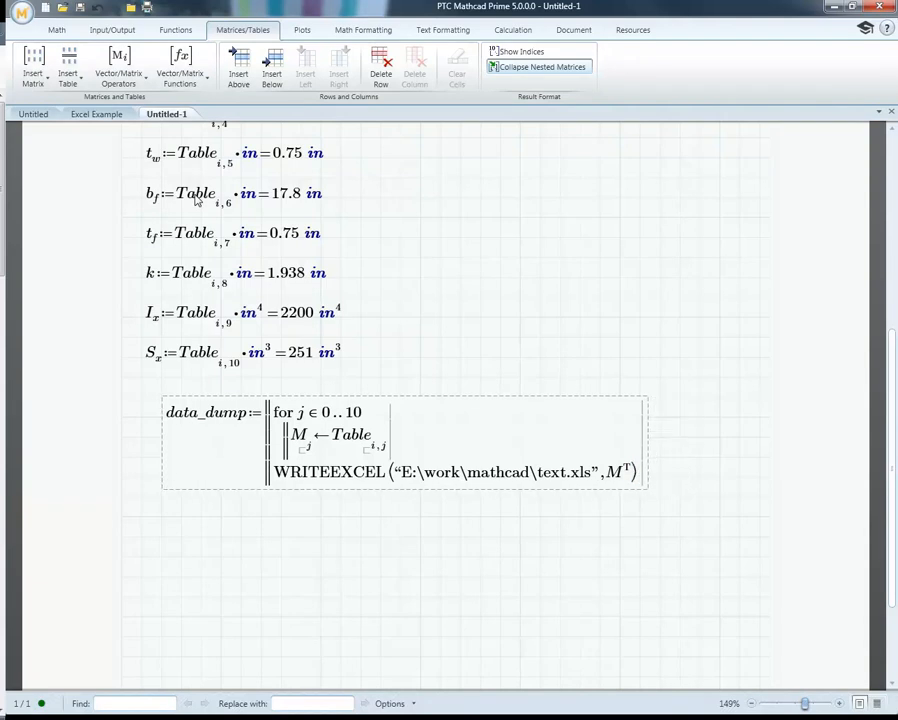
Step: Add M as the last line of the data_dump program, below WRITEEXCEL, so the program returns it
{"action": "key", "text": "Right"}
{"action": "key", "text": "Right"}
{"action": "key", "text": "Return"}
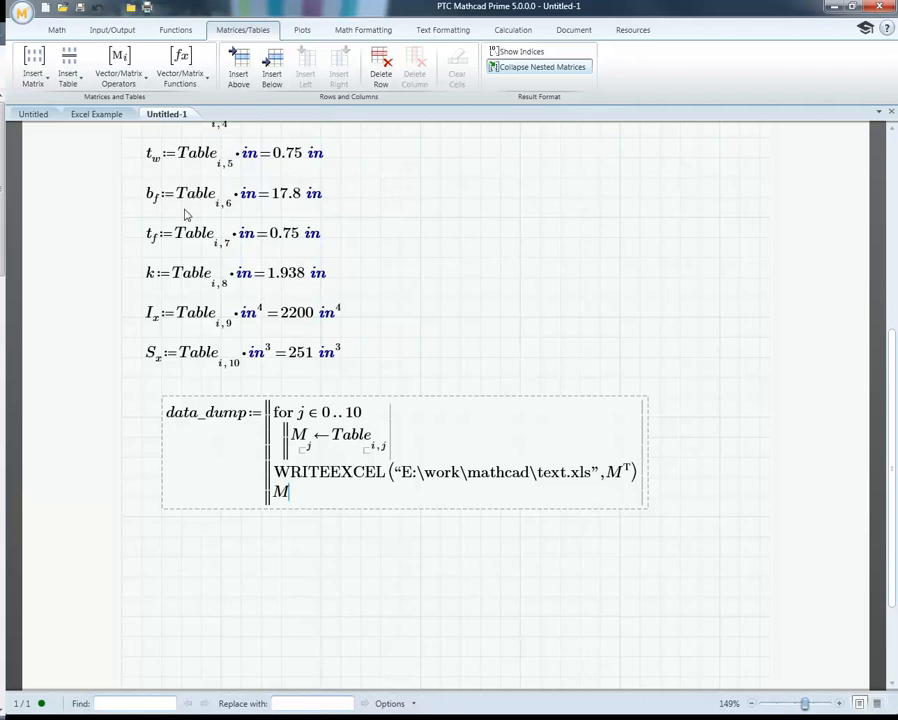
{"action": "left_click", "coordinate": [183, 555]}
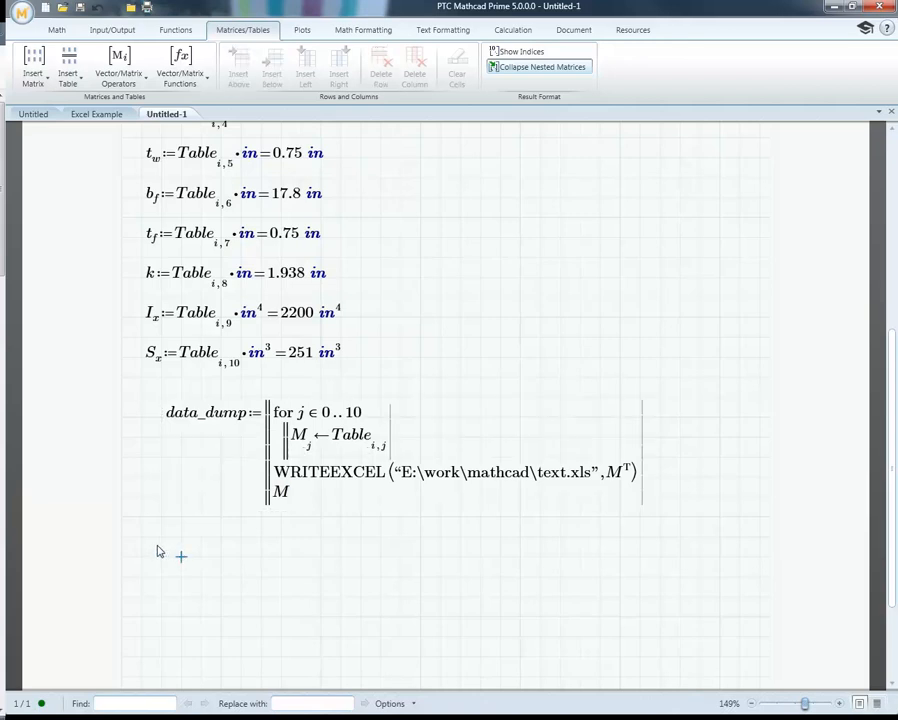
Step: Recalculate the whole worksheet to run the data_dump program
{"action": "left_click", "coordinate": [510, 31]}
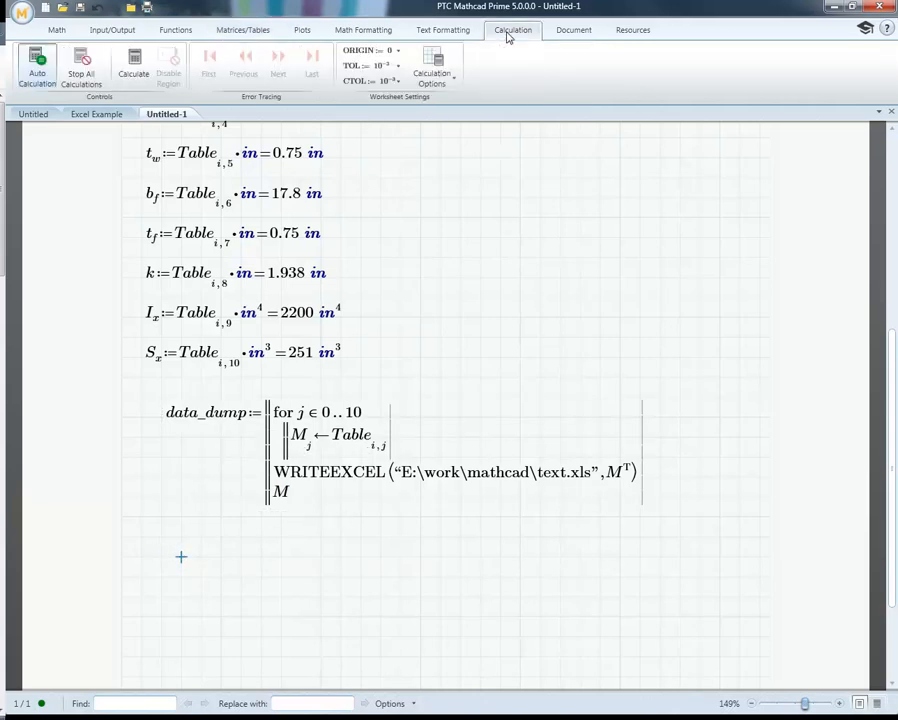
{"action": "left_click", "coordinate": [136, 64]}
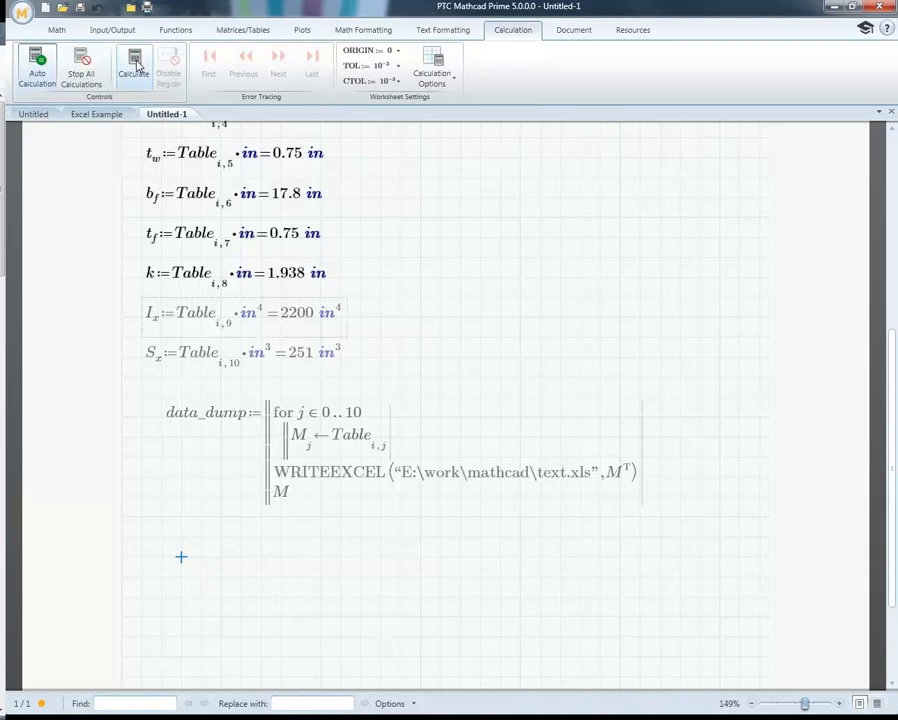
{"action": "left_click", "coordinate": [203, 560]}
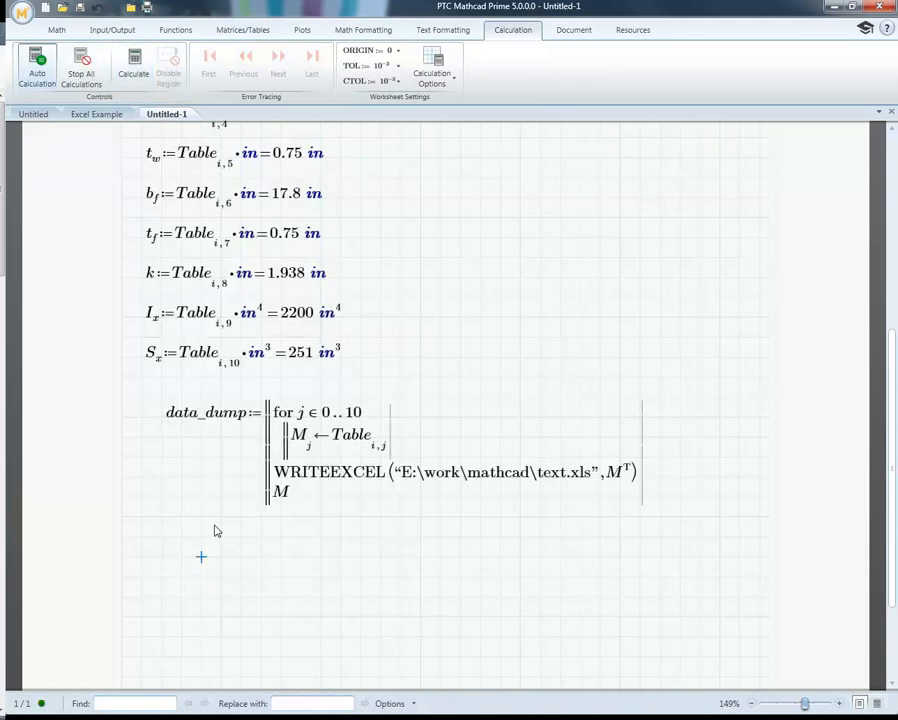
Step: Shift the data_dump program region two grid spaces to the left on the page
{"action": "scroll", "coordinate": [215, 531], "scroll_direction": "up", "scroll_amount": 5}
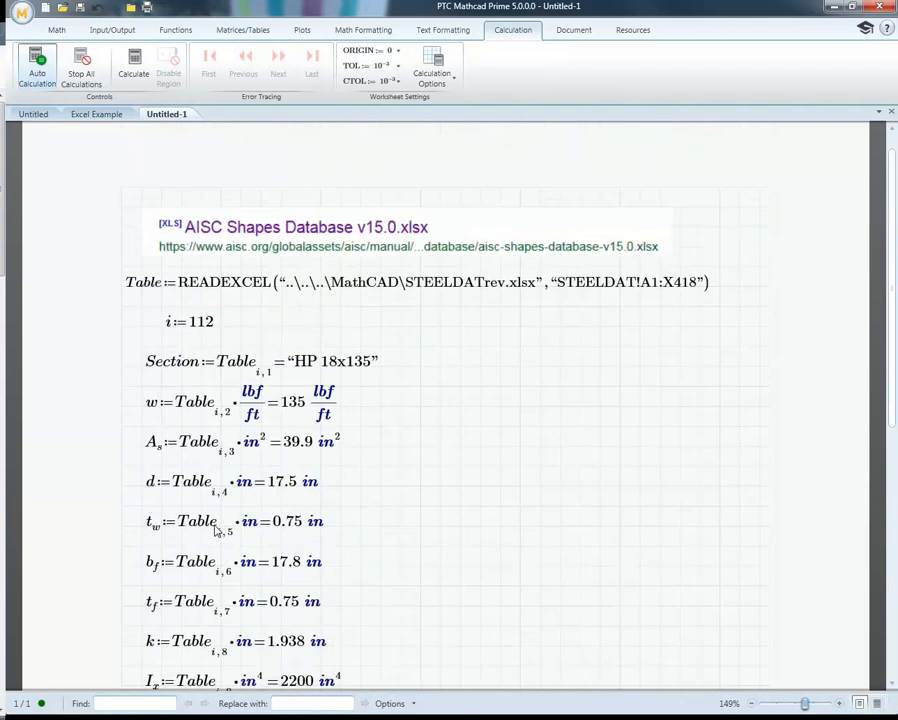
{"action": "scroll", "coordinate": [215, 531], "scroll_direction": "down", "scroll_amount": 8}
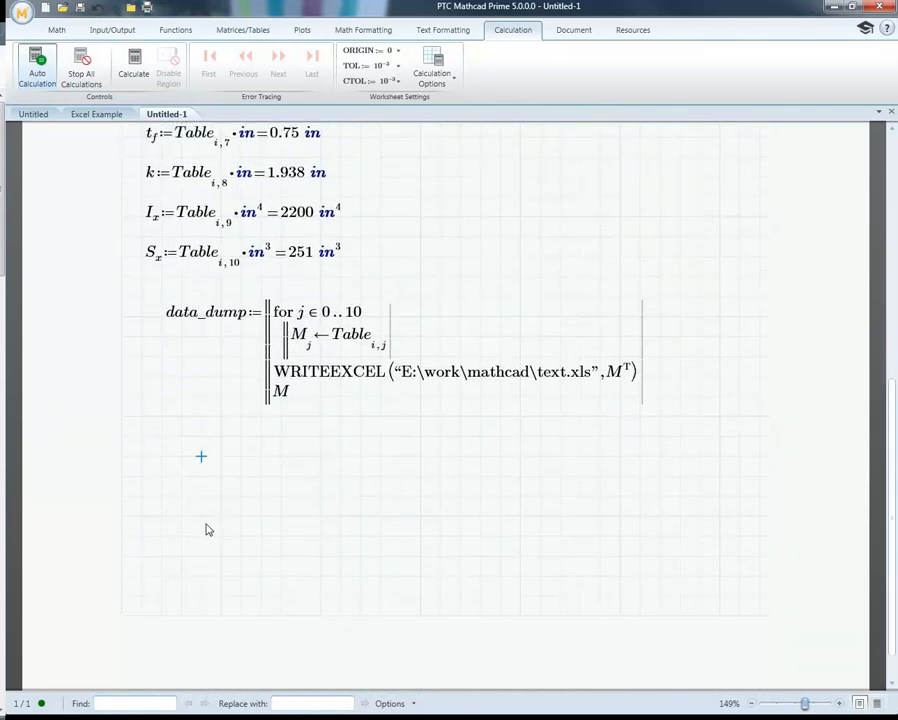
{"action": "left_click", "coordinate": [163, 434]}
{"action": "left_click_drag", "start_coordinate": [354, 440], "coordinate": [276, 370]}
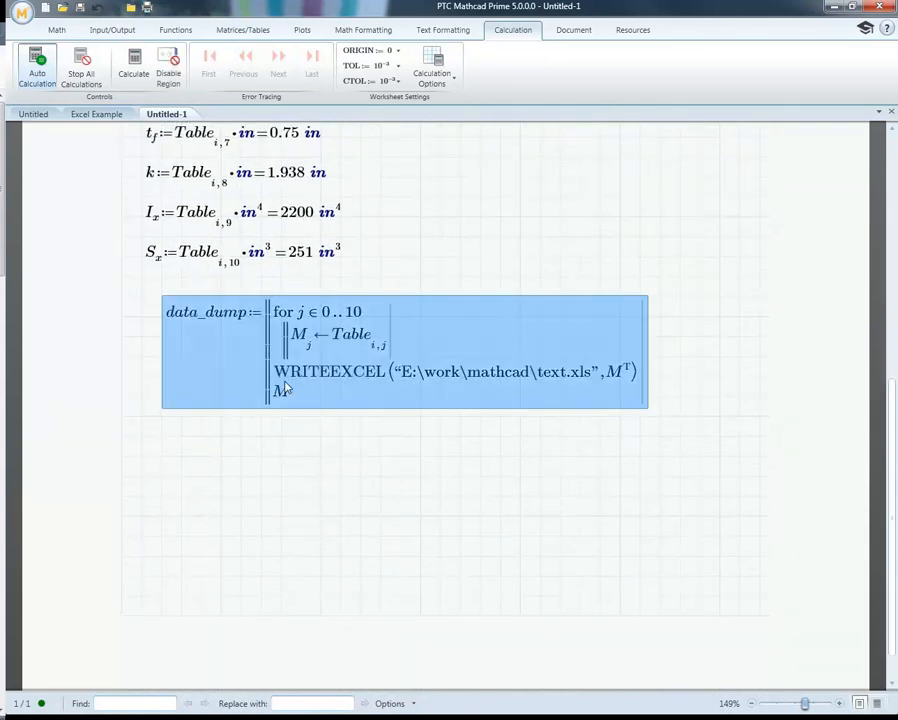
{"action": "key", "text": "Left"}
{"action": "key", "text": "Left"}
{"action": "left_click", "coordinate": [261, 456]}
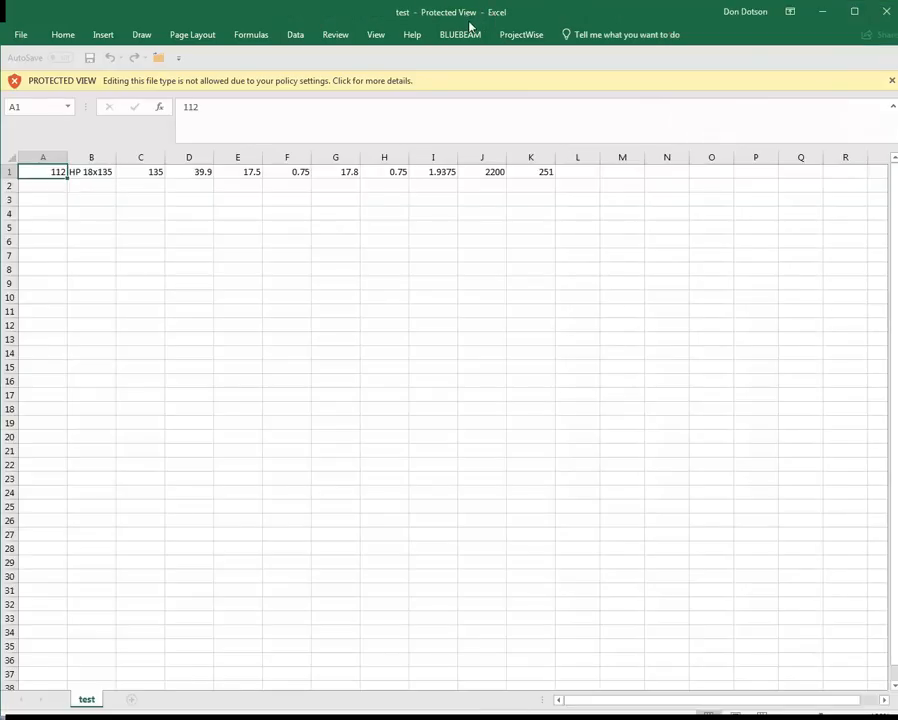
Step: Move the test workbook window aside in Excel, minimise the STEELDATrev workbook and return to the Mathcad worksheet
{"action": "left_click_drag", "start_coordinate": [516, 20], "coordinate": [544, 40]}
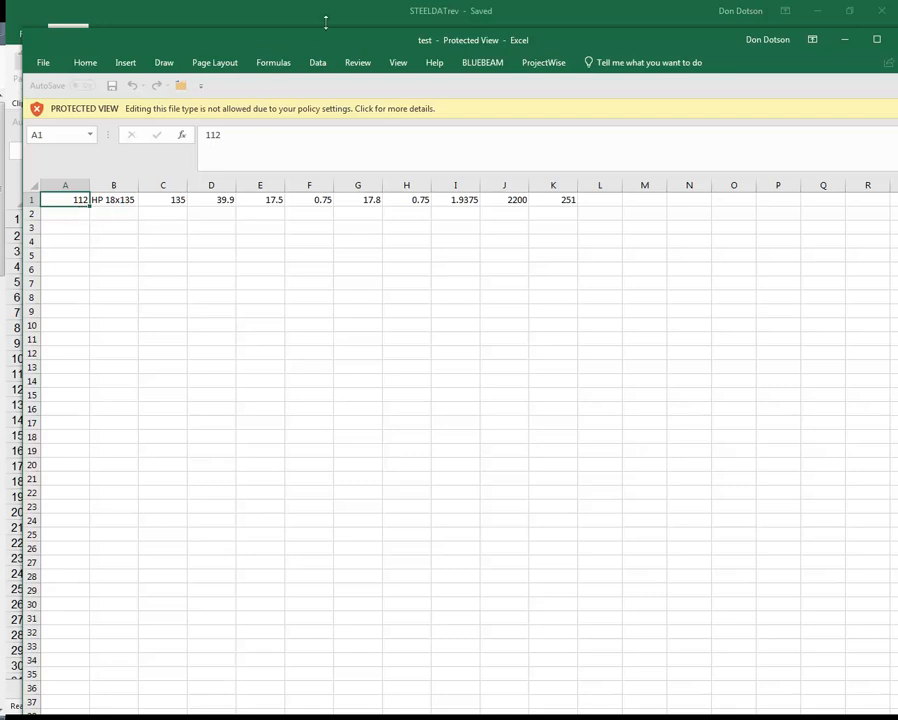
{"action": "left_click_drag", "start_coordinate": [327, 41], "coordinate": [0, 70]}
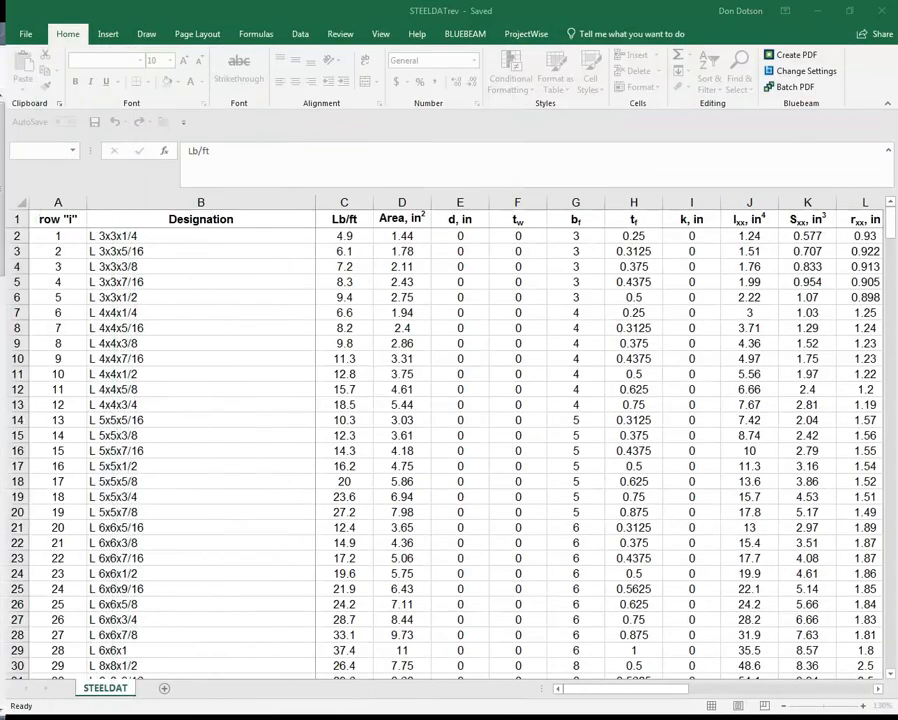
{"action": "left_click", "coordinate": [820, 10]}
{"action": "left_click", "coordinate": [438, 256]}
{"action": "scroll", "coordinate": [430, 253], "scroll_direction": "up", "scroll_amount": 1}
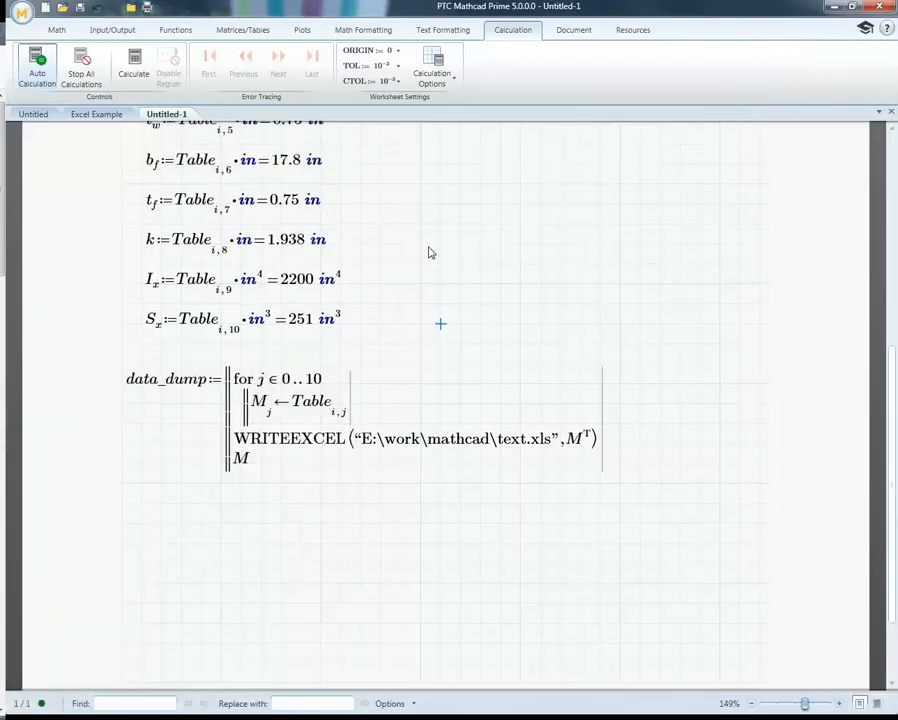
Step: Place the test workbook over the lower worksheet, compare its exported row with the section properties, and move it away again
{"action": "left_click_drag", "start_coordinate": [0, 255], "coordinate": [612, 373]}
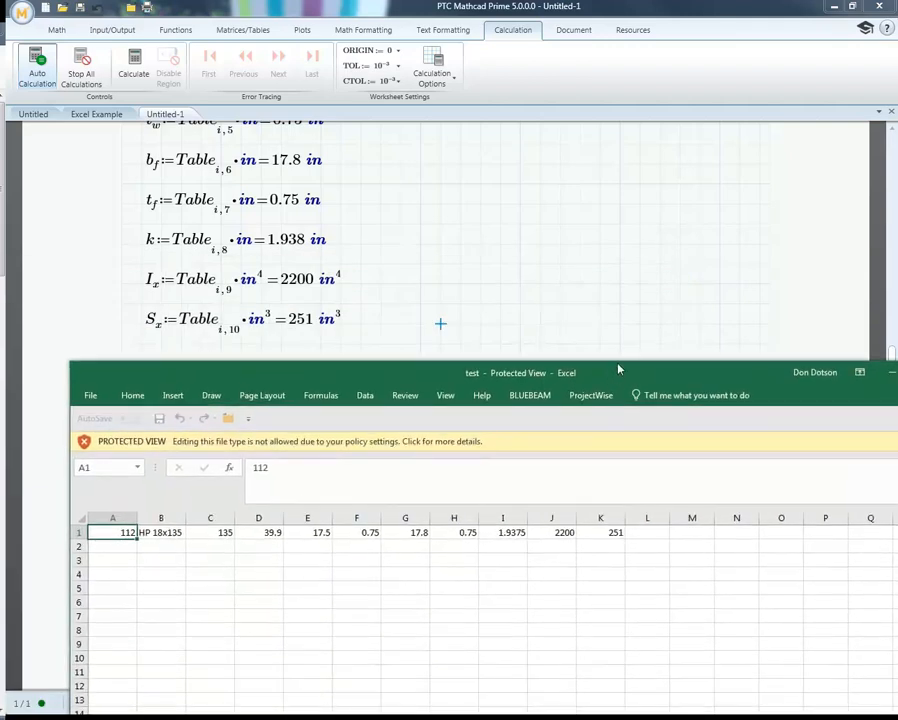
{"action": "left_click", "coordinate": [561, 326]}
{"action": "scroll", "coordinate": [564, 334], "scroll_direction": "up", "scroll_amount": 4}
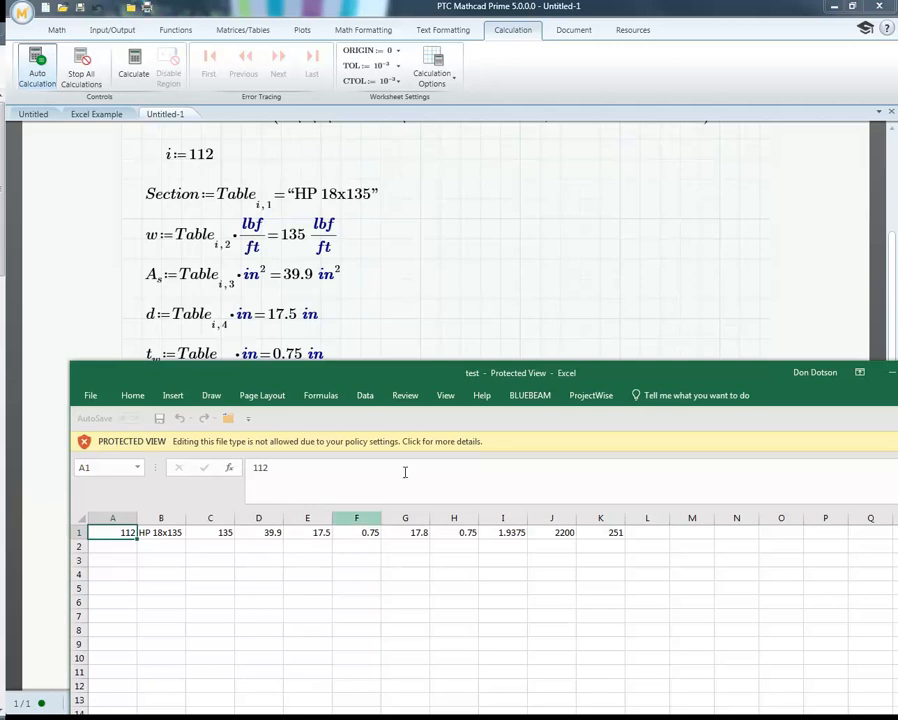
{"action": "left_click_drag", "start_coordinate": [406, 383], "coordinate": [0, 250]}
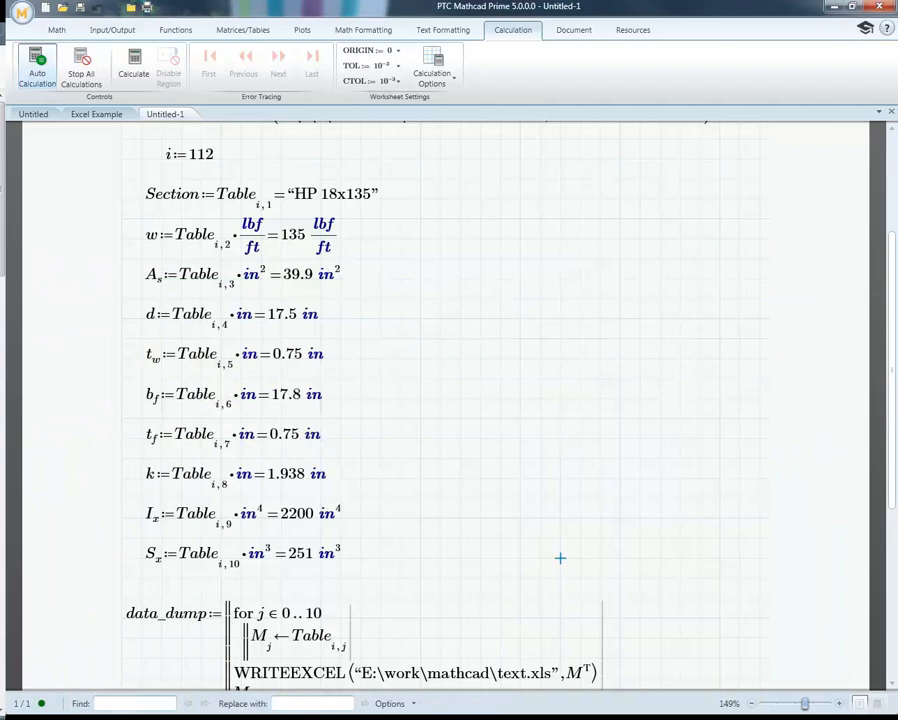
{"action": "scroll", "coordinate": [620, 350], "scroll_direction": "down", "scroll_amount": 4}
{"action": "scroll", "coordinate": [600, 380], "scroll_direction": "down", "scroll_amount": 1}
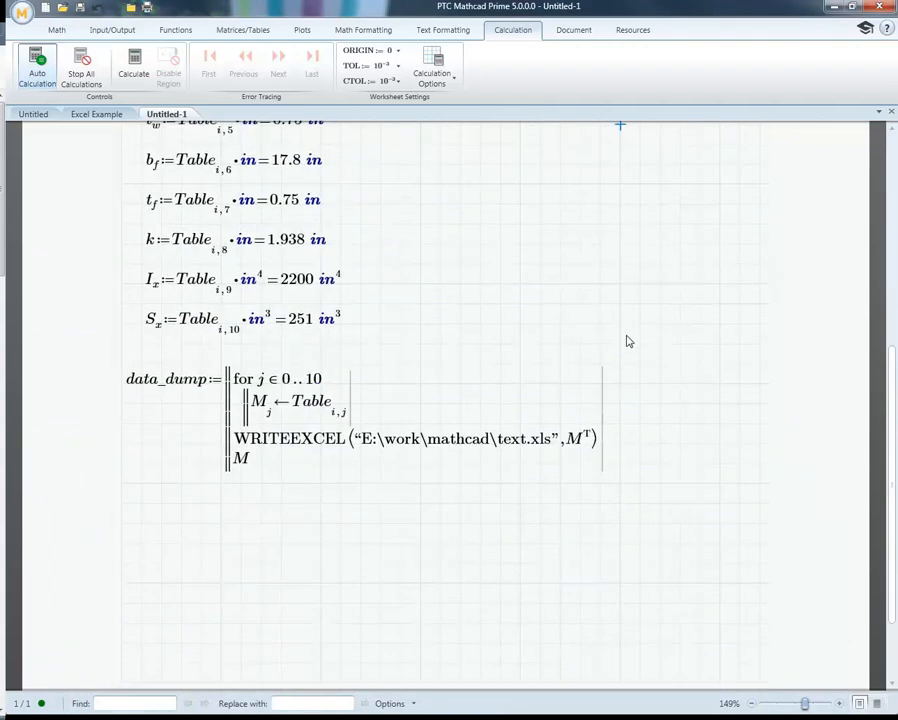
{"action": "left_click", "coordinate": [381, 442]}
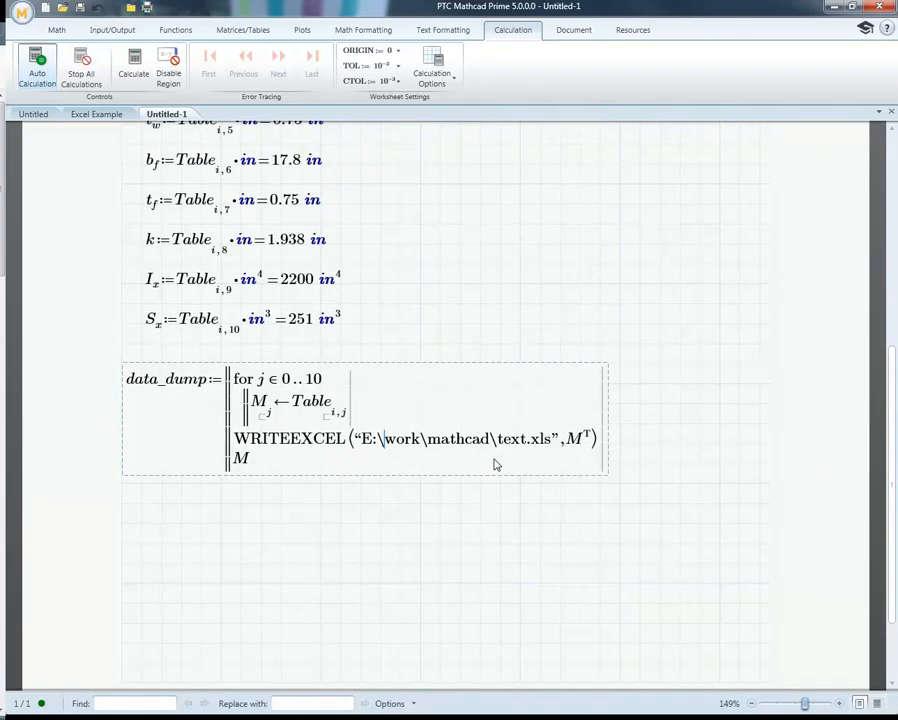
{"action": "type", "text": "="}
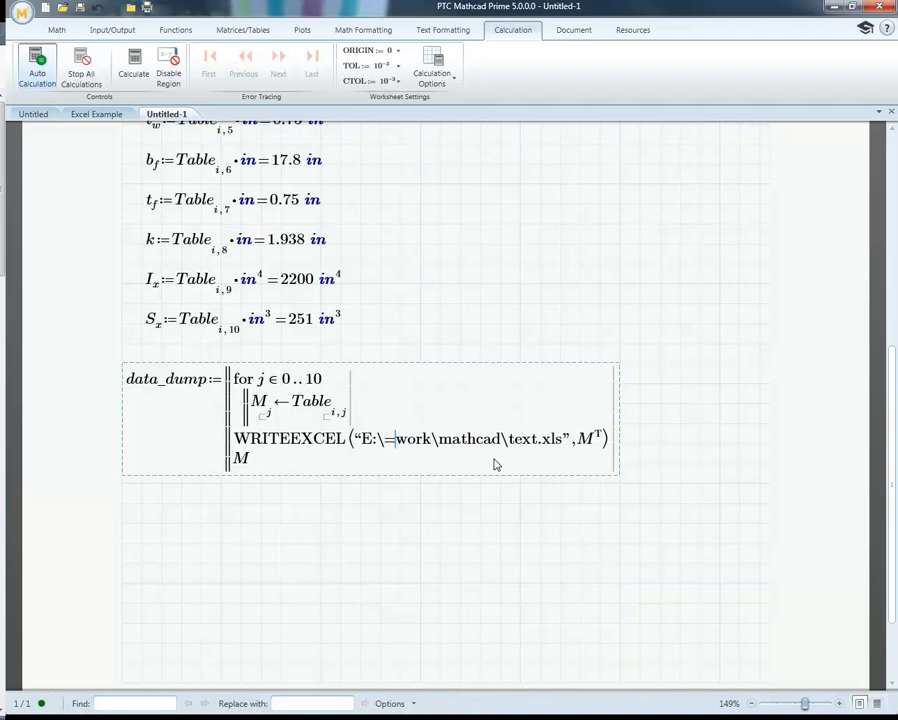
{"action": "key", "text": "BackSpace"}
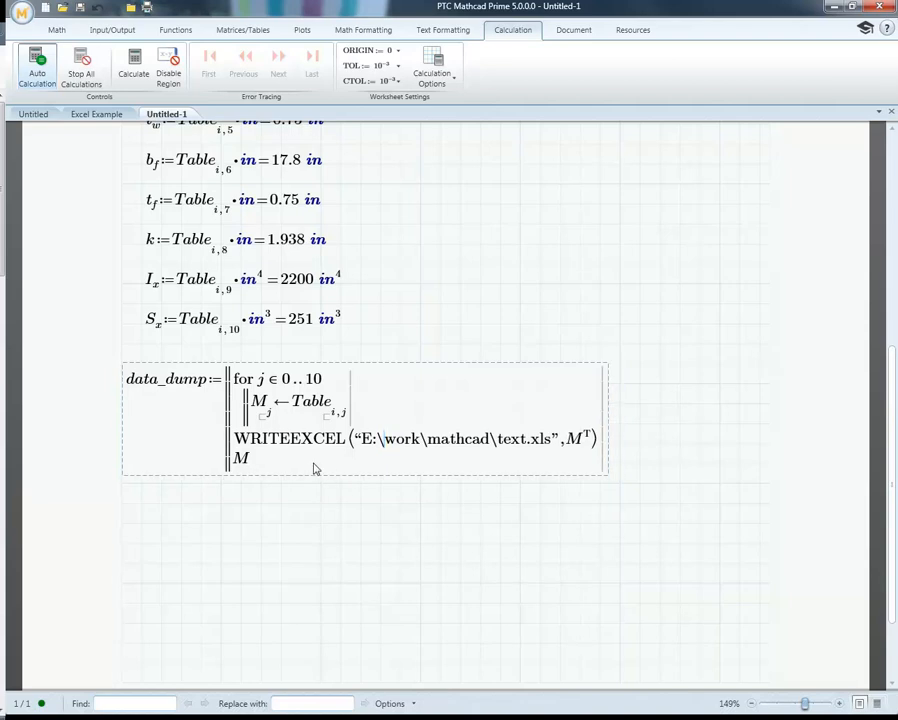
Step: Evaluate the data_dump program inline to display its returned vector beside the definition
{"action": "left_click", "coordinate": [452, 464]}
{"action": "type", "text": "="}
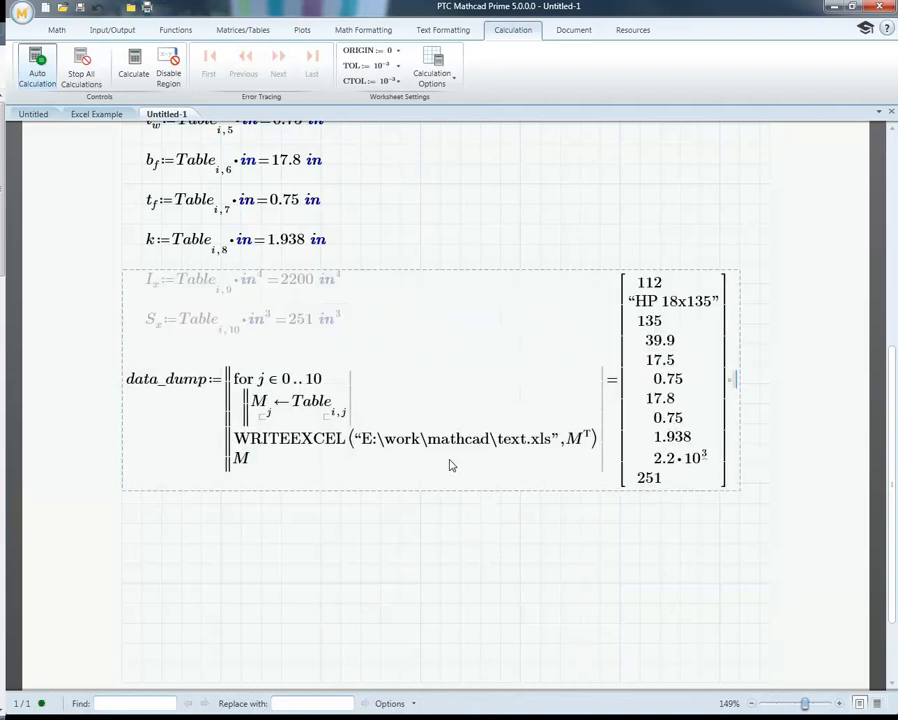
{"action": "left_click", "coordinate": [399, 563]}
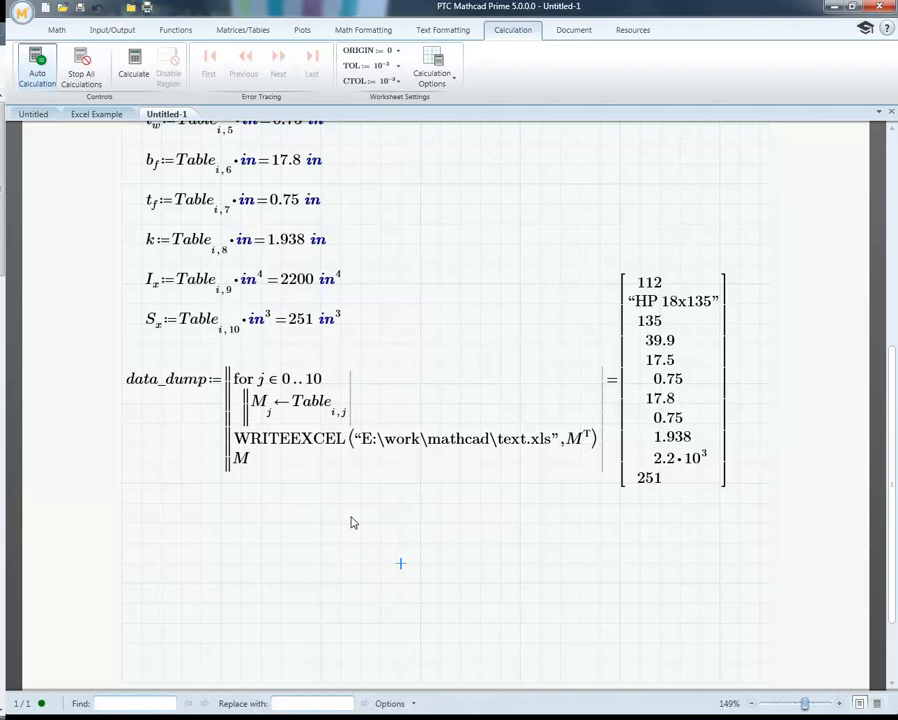
Step: Review the worksheet from the READEXCEL table and section property definitions down to the data_dump program and its output vector
{"action": "scroll", "coordinate": [351, 522], "scroll_direction": "up", "scroll_amount": 1}
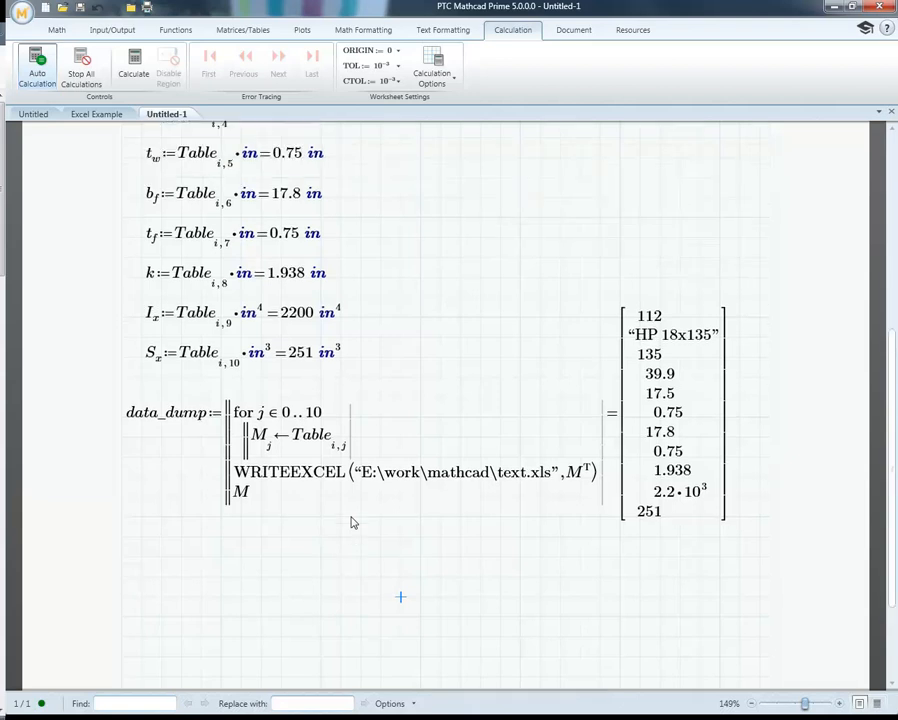
{"action": "scroll", "coordinate": [458, 556], "scroll_direction": "up", "scroll_amount": 5}
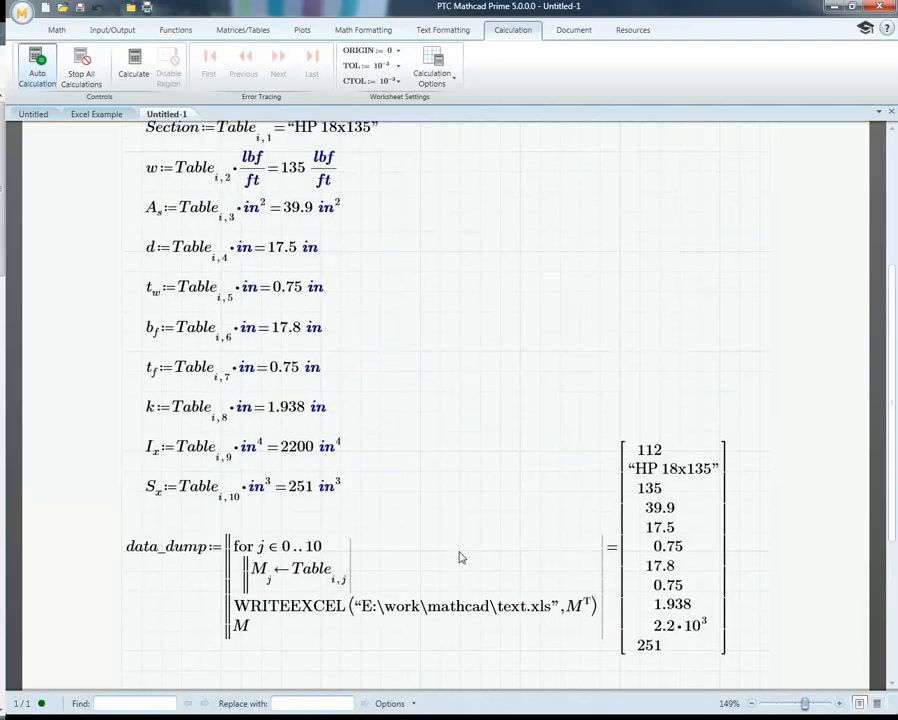
{"action": "scroll", "coordinate": [461, 557], "scroll_direction": "up", "scroll_amount": 5}
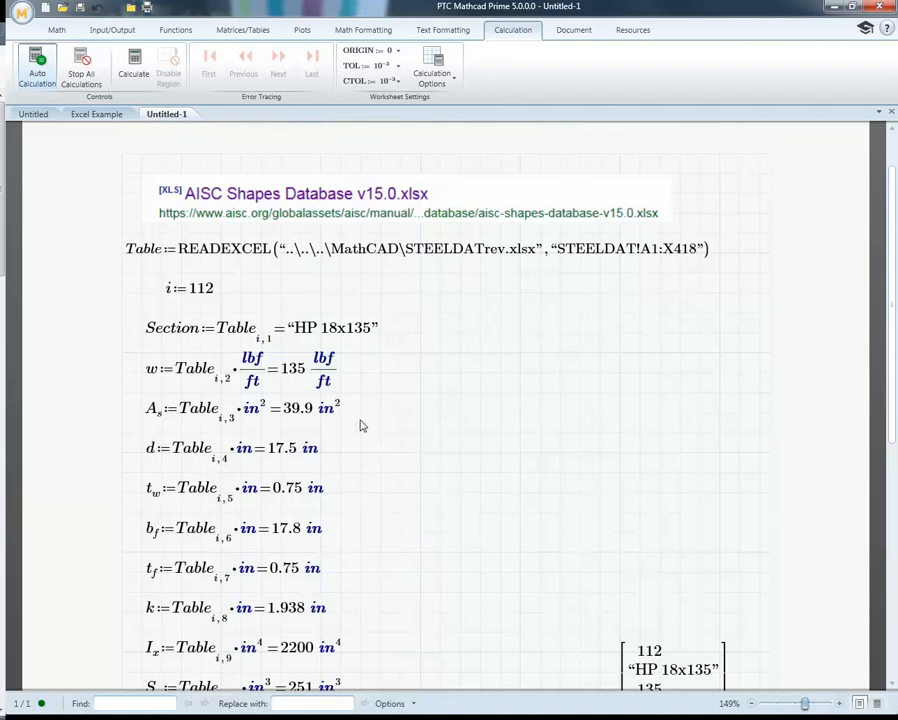
{"action": "scroll", "coordinate": [362, 426], "scroll_direction": "down", "scroll_amount": 5}
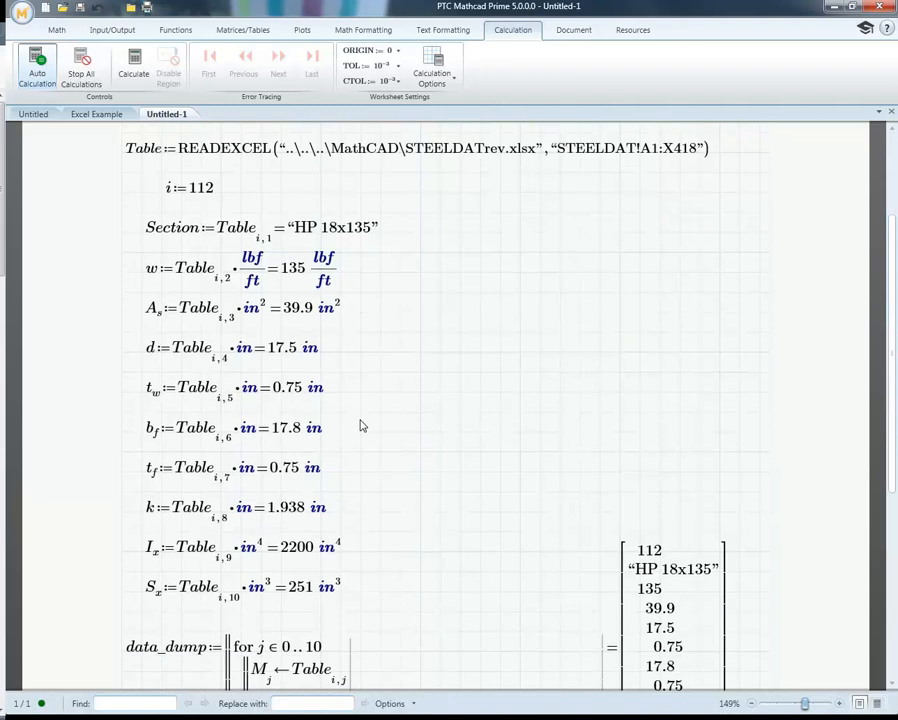
{"action": "scroll", "coordinate": [362, 426], "scroll_direction": "down", "scroll_amount": 2}
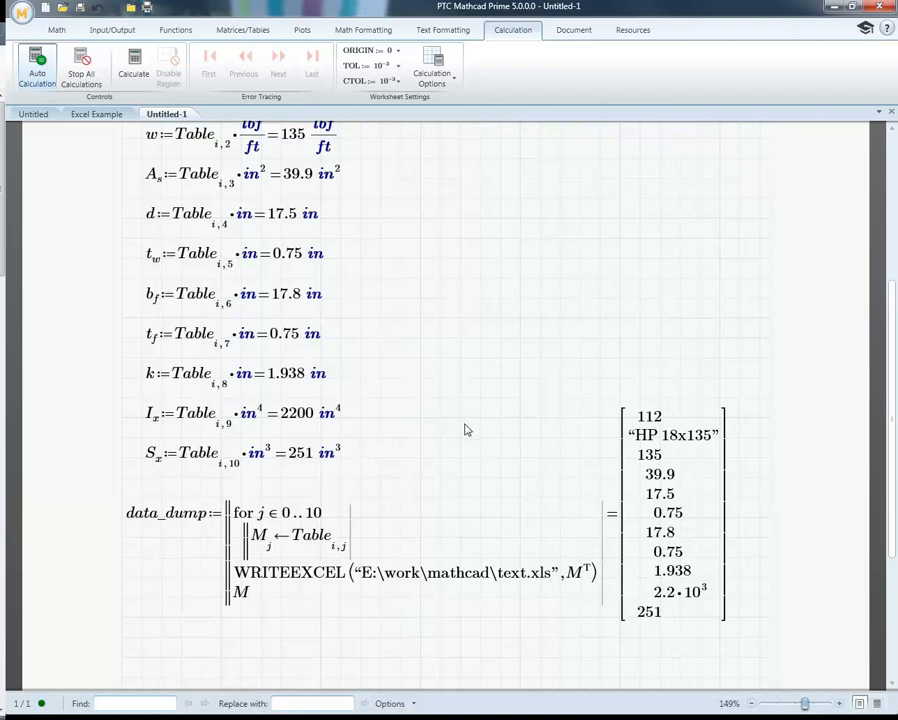
{"action": "scroll", "coordinate": [464, 430], "scroll_direction": "up", "scroll_amount": 2}
{"action": "scroll", "coordinate": [464, 430], "scroll_direction": "down", "scroll_amount": 2}
{"action": "scroll", "coordinate": [464, 430], "scroll_direction": "up", "scroll_amount": 4}
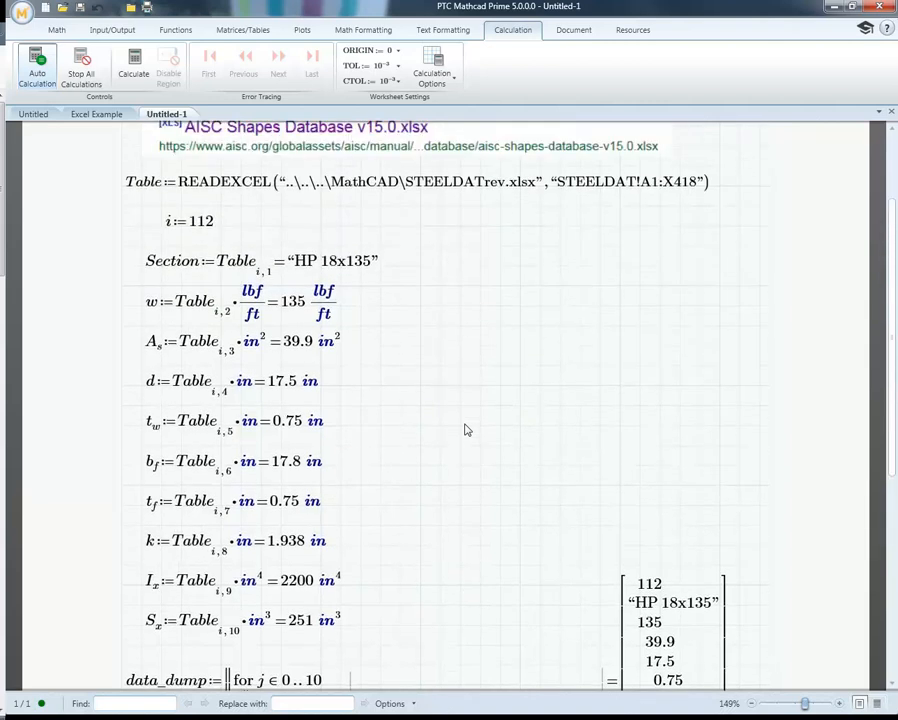
{"action": "scroll", "coordinate": [464, 430], "scroll_direction": "down", "scroll_amount": 2}
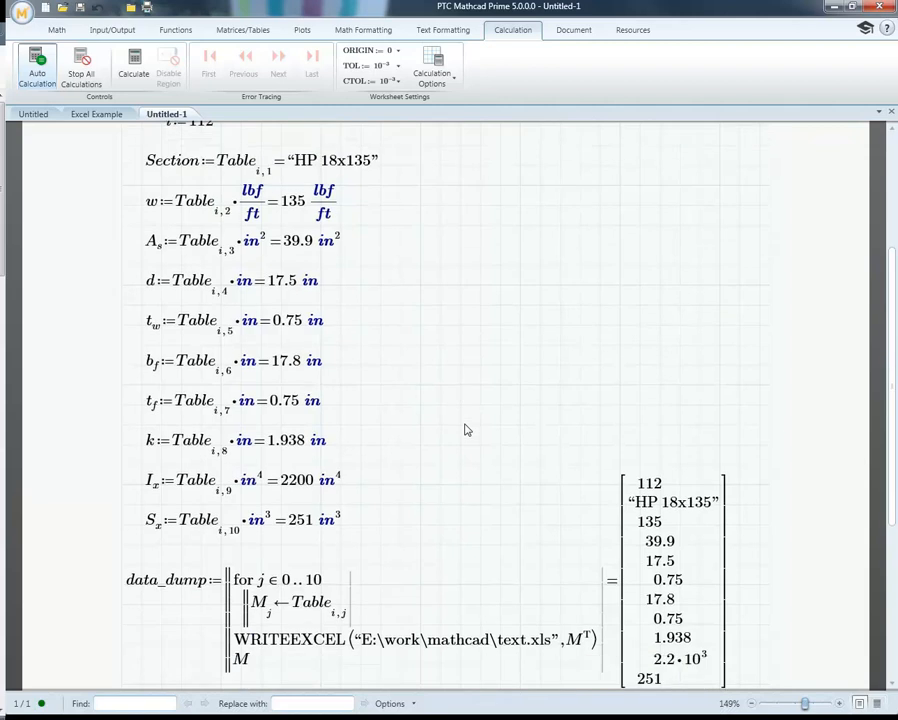
{"action": "scroll", "coordinate": [464, 430], "scroll_direction": "up", "scroll_amount": 2}
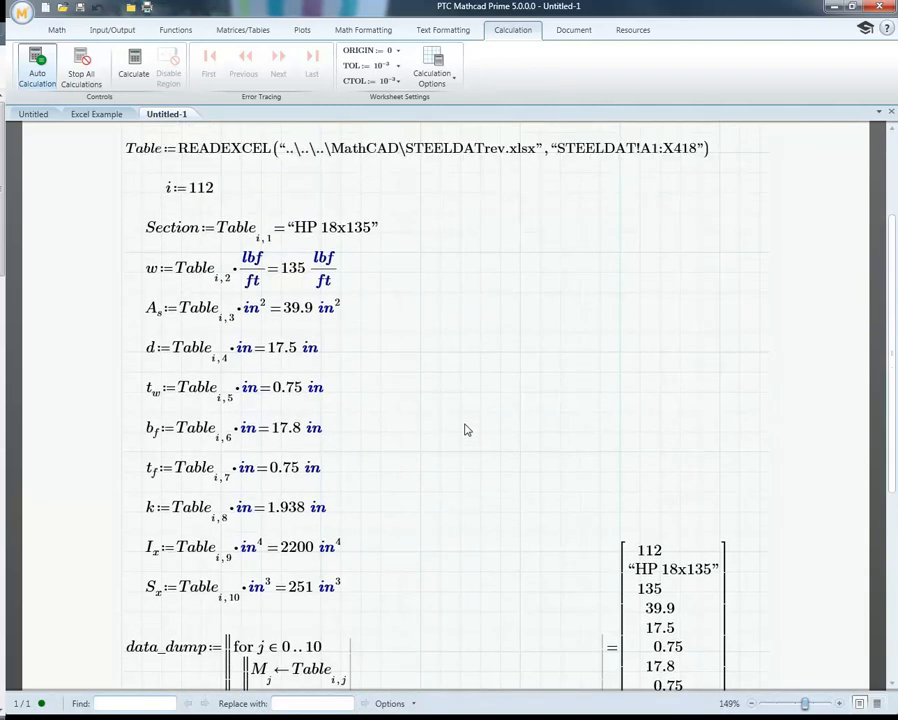
{"action": "scroll", "coordinate": [464, 430], "scroll_direction": "down", "scroll_amount": 1}
{"action": "scroll", "coordinate": [464, 430], "scroll_direction": "down", "scroll_amount": 2}
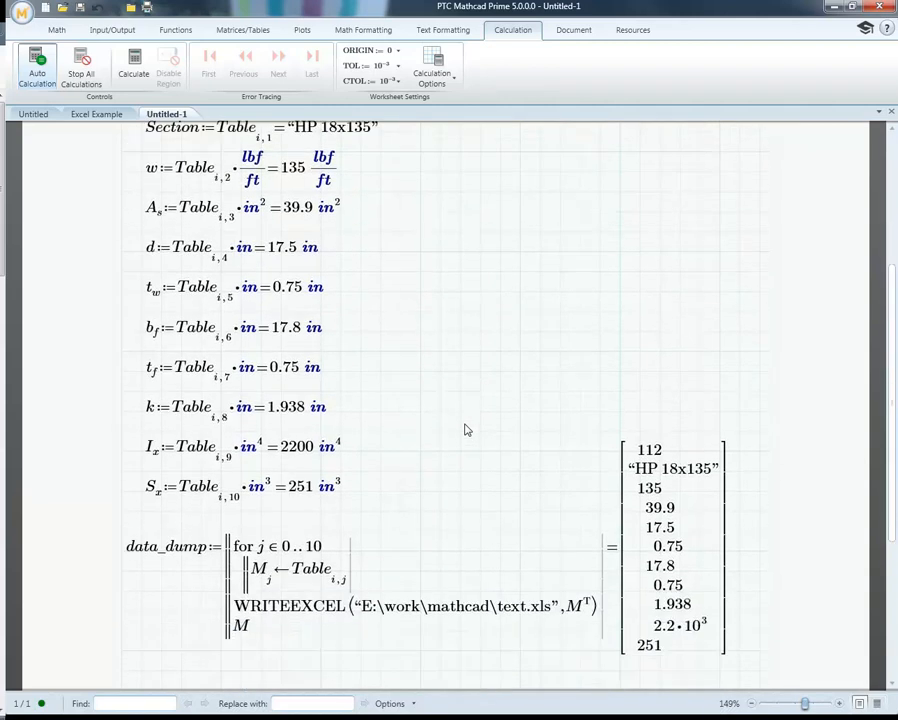
{"action": "scroll", "coordinate": [464, 430], "scroll_direction": "up", "scroll_amount": 1}
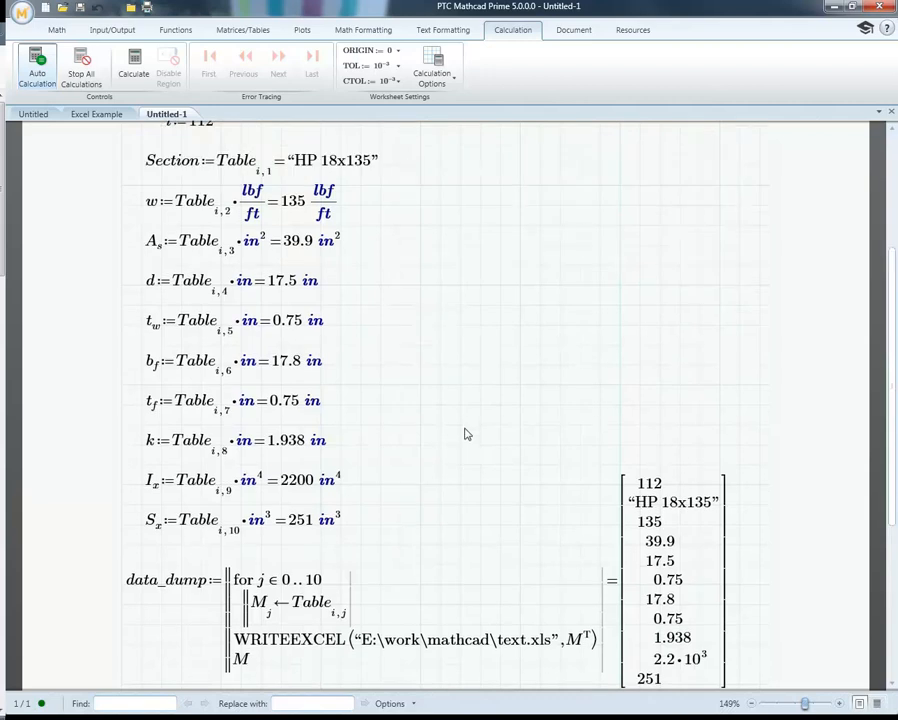
{"action": "scroll", "coordinate": [465, 434], "scroll_direction": "down", "scroll_amount": 2}
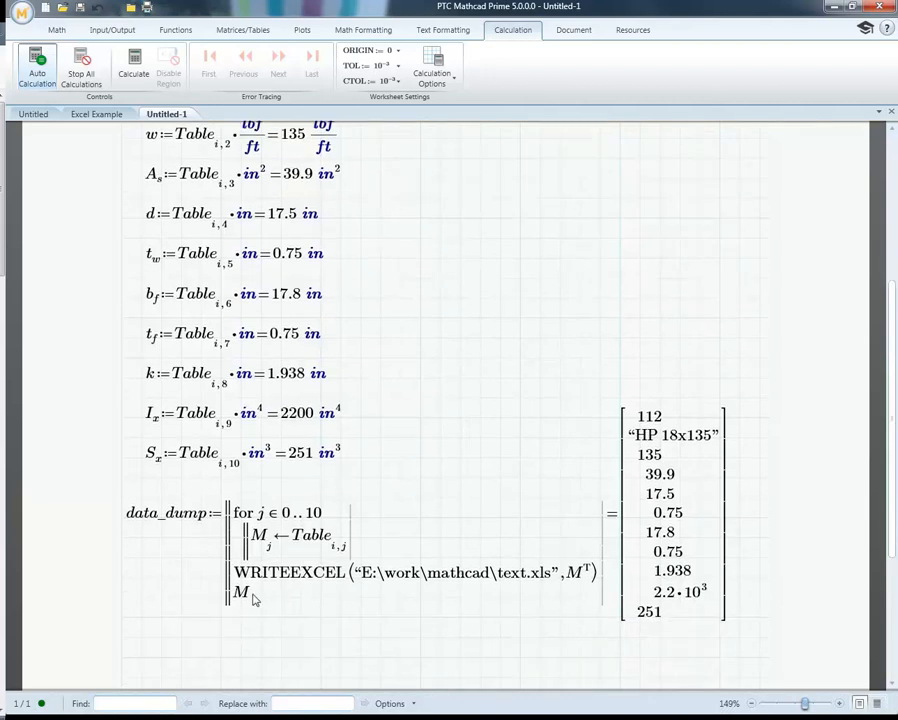